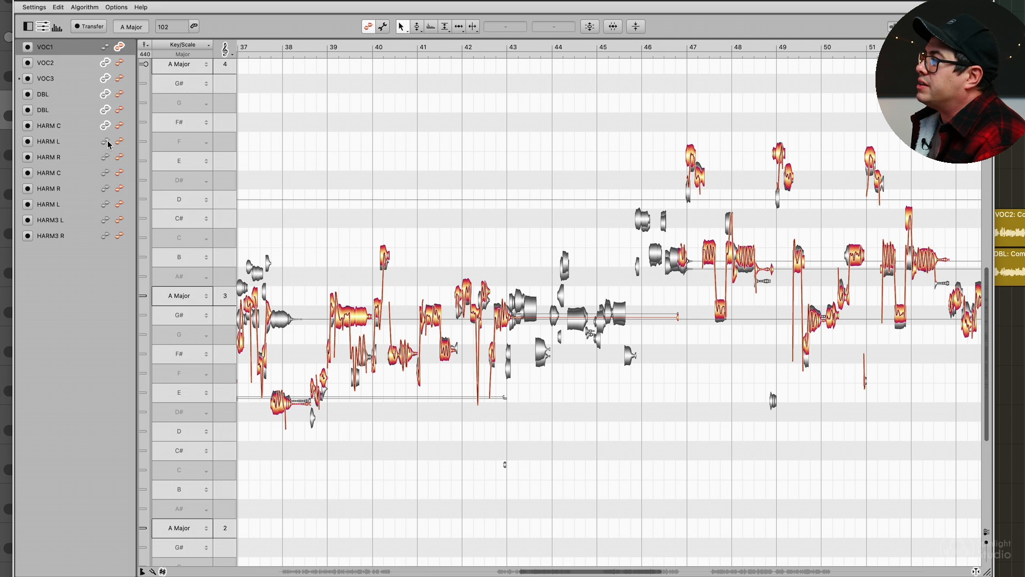
Step: Show the remaining harmony tracks, from HARM R to HARM3 R, as reference notes behind VOC1 and compare them across the song
left_click(105, 157)
left_click(105, 172)
left_click(107, 188)
left_click(106, 204)
left_click(105, 220)
left_click(105, 236)
scroll(668, 312, "right", 10)
scroll(668, 307, "left", 20)
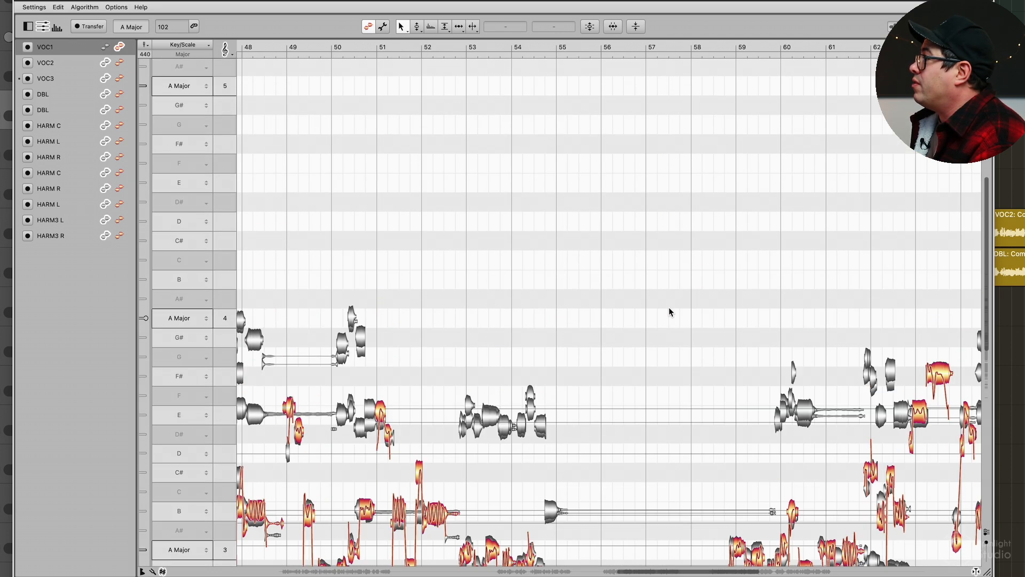
scroll(665, 306, "right", 5)
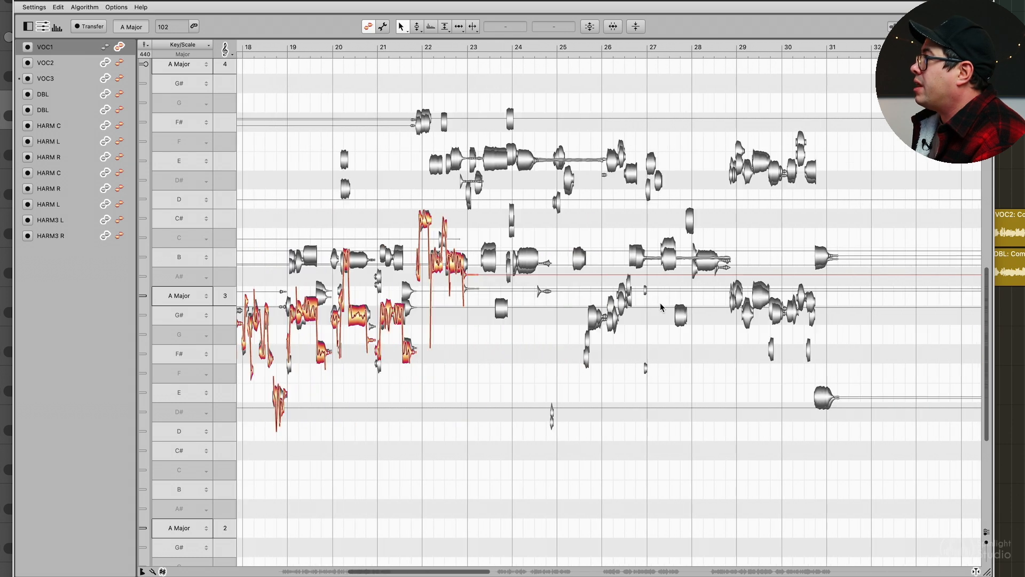
Step: Bring the VOC2 notes and the VOC3 notes to the front for editing and look through them
left_click(119, 63)
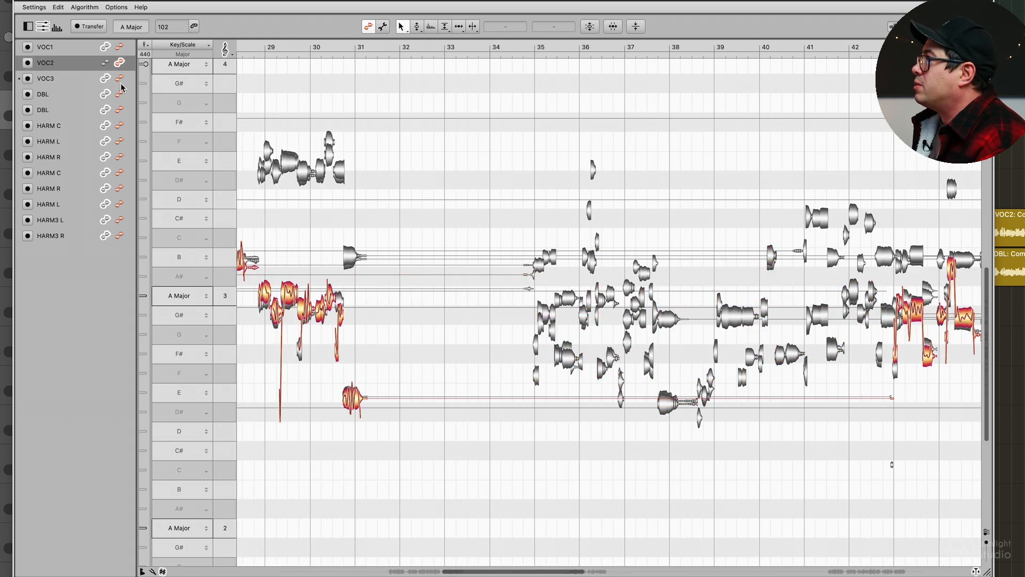
left_click(118, 79)
scroll(344, 245, "right", 20)
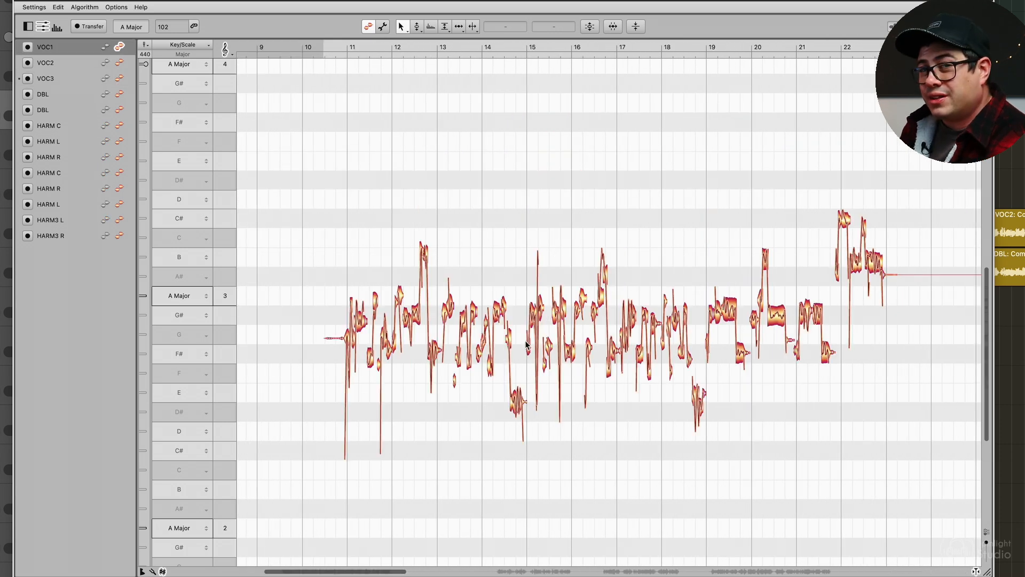
Step: Split the joined notes in bars 12 and 16 of VOC1 with the Note Separation tool
scroll(326, 262, "up", 5)
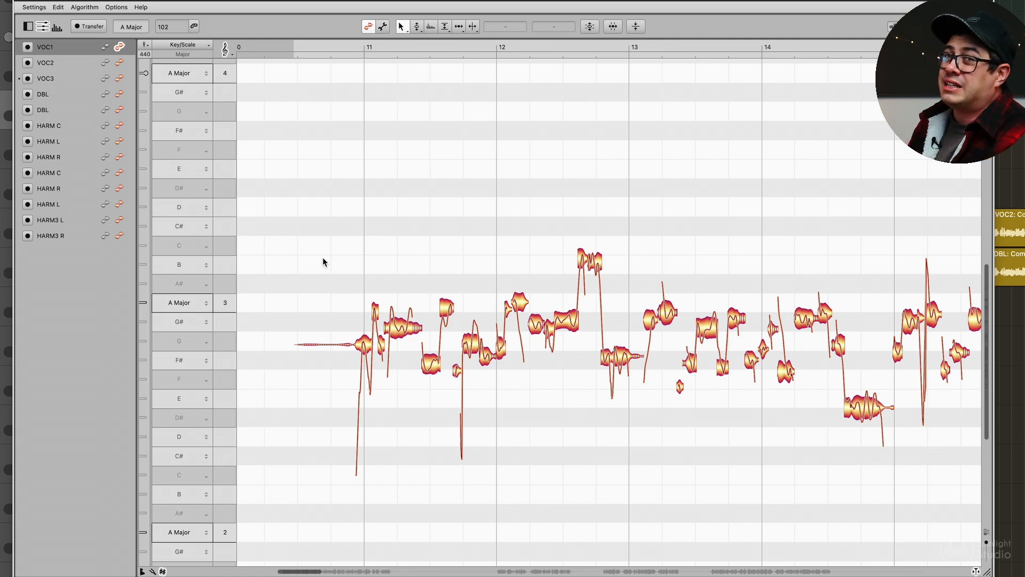
right_click(373, 230)
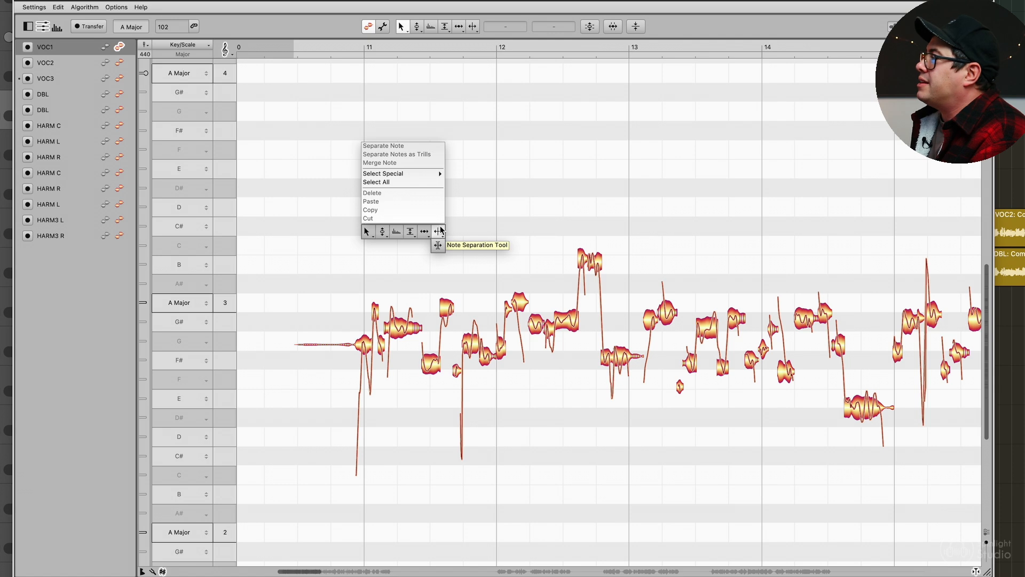
left_click(427, 230)
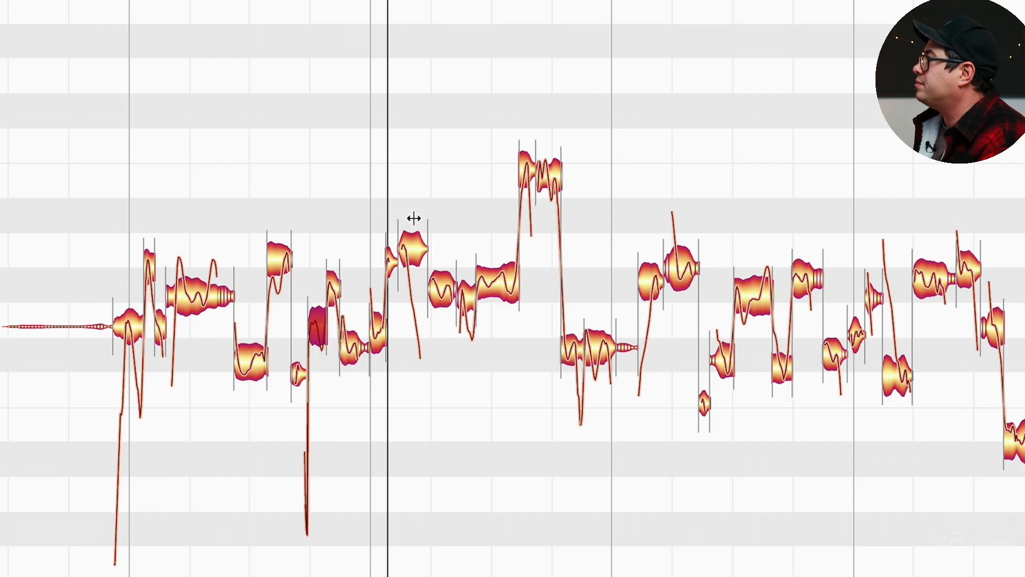
left_click_drag(411, 258, 409, 291)
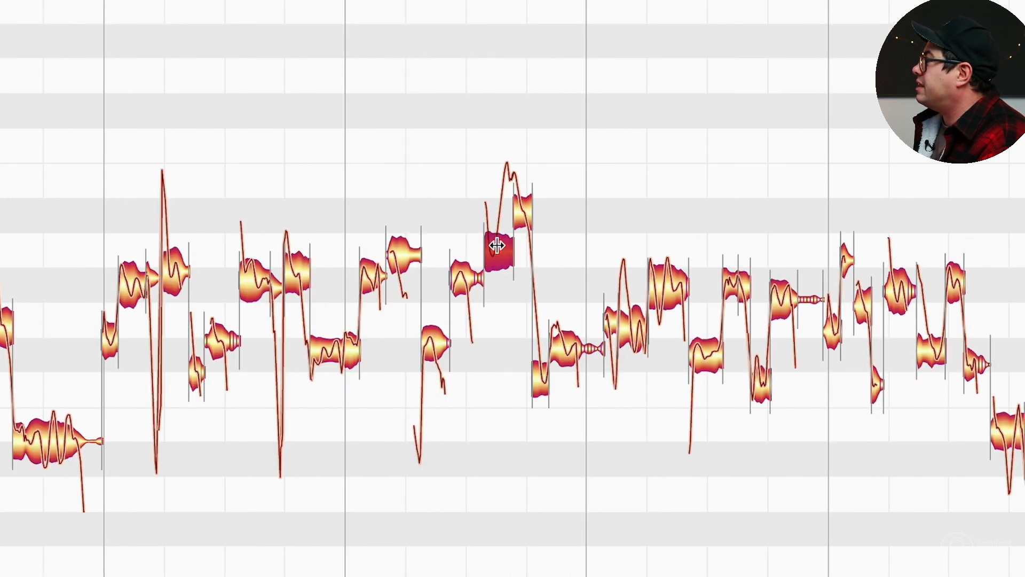
left_click_drag(497, 245, 498, 172)
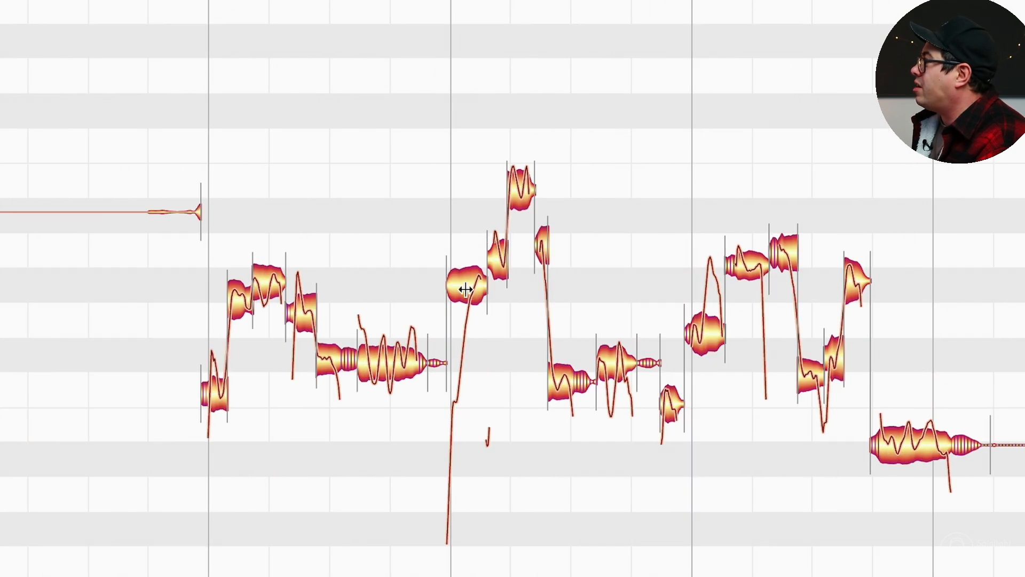
Step: Separate the VOC1 notes at the starts of bars 36 and 37, adjusting the split position at bar 36
double_click(466, 290)
left_click_drag(467, 293, 464, 294)
scroll(575, 317, "right", 2)
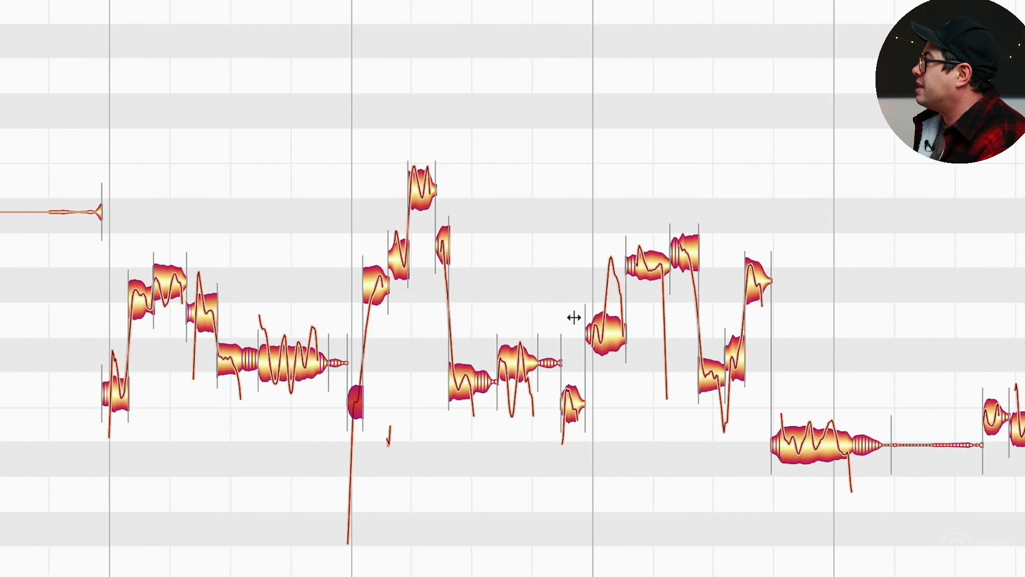
scroll(574, 318, "right", 3)
double_click(435, 329)
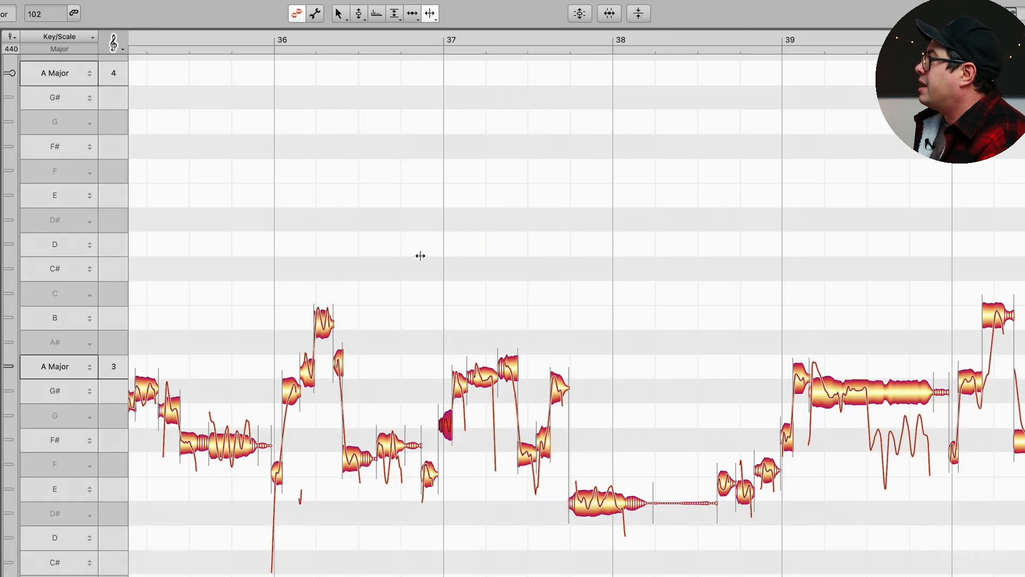
Step: Separate the remaining joined VOC1 notes from bar 47 through bar 53
right_click(404, 164)
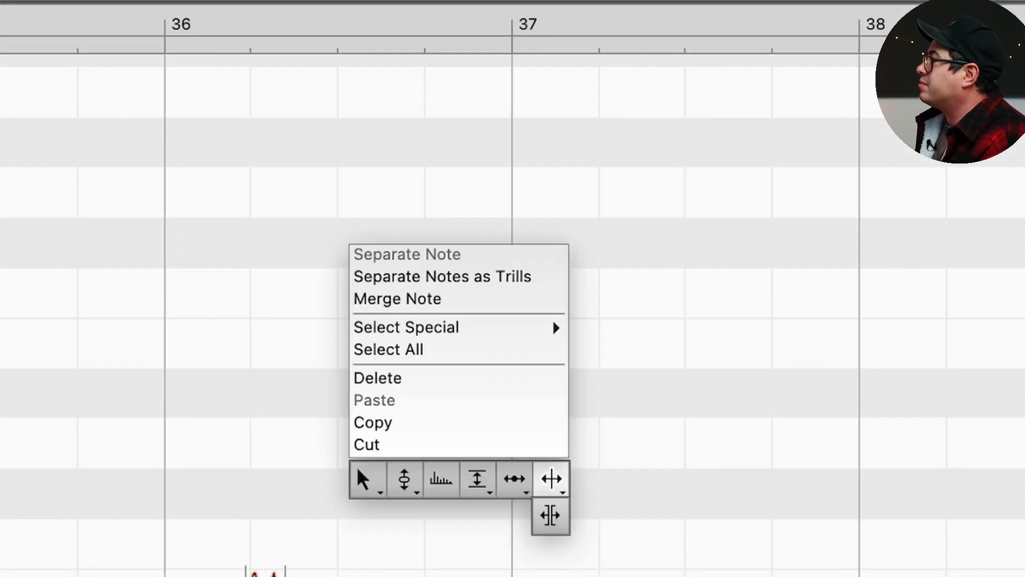
left_click(551, 514)
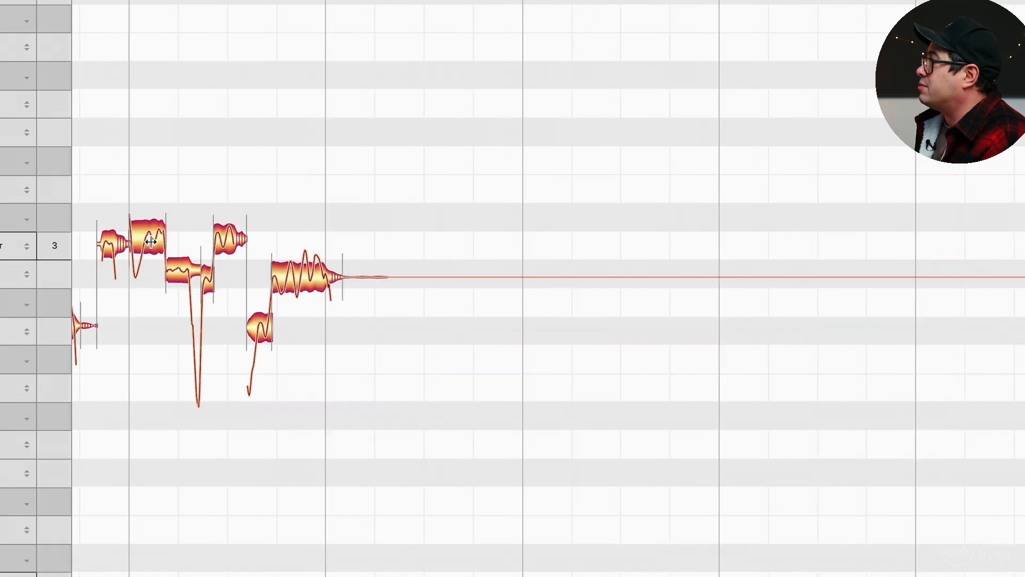
scroll(737, 131, "right", 10)
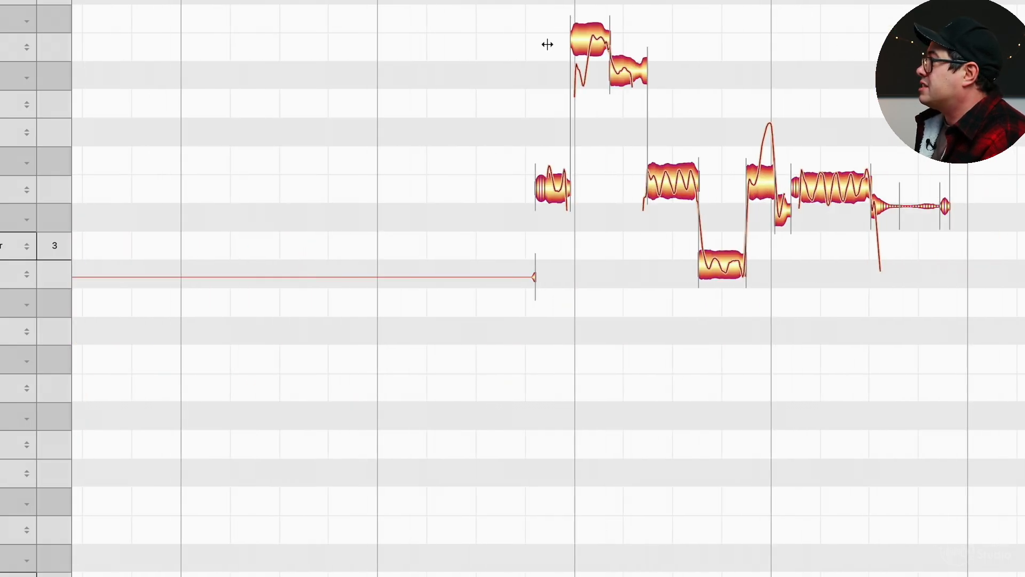
double_click(588, 44)
scroll(636, 114, "right", 5)
double_click(640, 209)
scroll(668, 251, "right", 10)
double_click(530, 208)
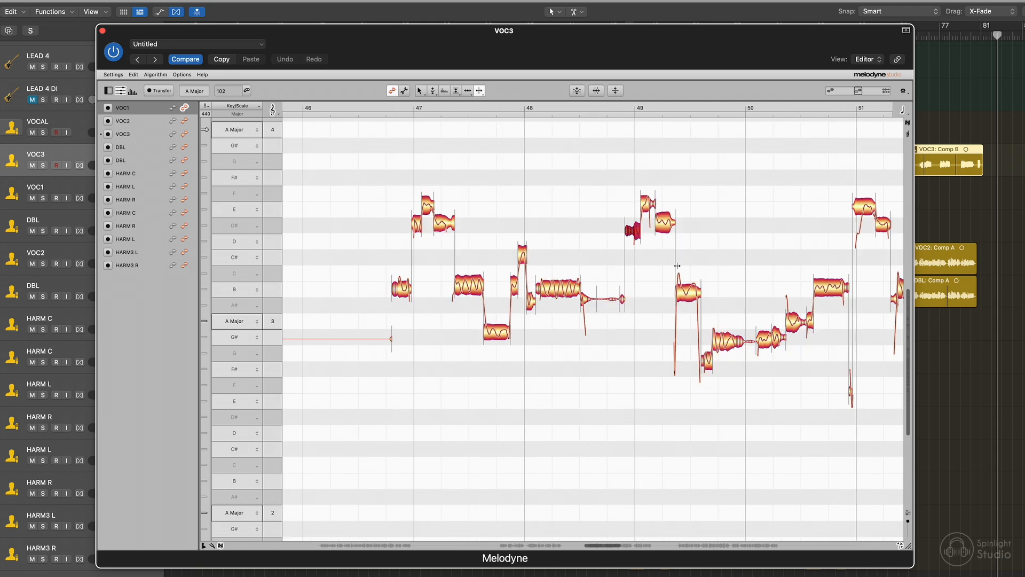
double_click(626, 252)
scroll(609, 283, "right", 6)
scroll(577, 305, "left", 2)
double_click(498, 344)
scroll(502, 342, "right", 3)
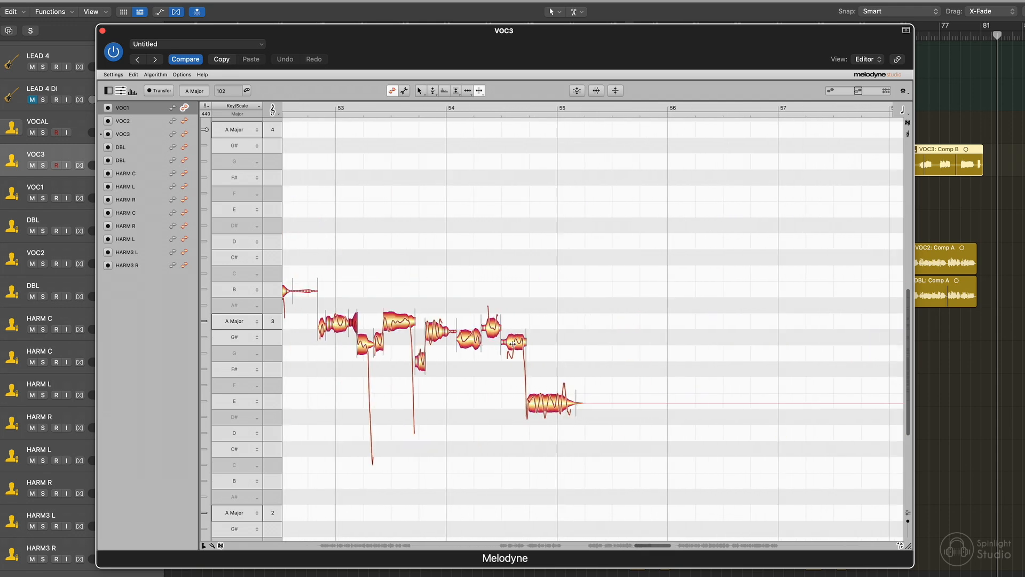
Step: Continue splitting the merged VOC1 notes after bar 55, including the note at the start of bar 68
scroll(523, 334, "right", 10)
scroll(507, 325, "right", 2)
double_click(517, 291)
scroll(491, 302, "right", 4)
double_click(413, 323)
scroll(427, 315, "right", 2)
double_click(596, 181)
scroll(613, 197, "right", 5)
double_click(567, 215)
scroll(587, 227, "right", 5)
double_click(635, 223)
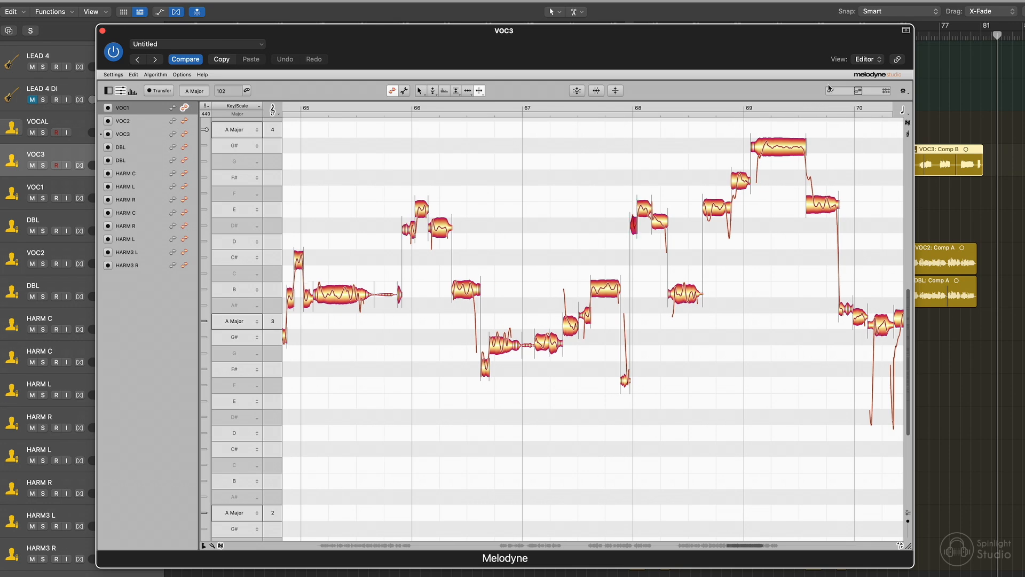
double_click(814, 202)
scroll(755, 258, "right", 10)
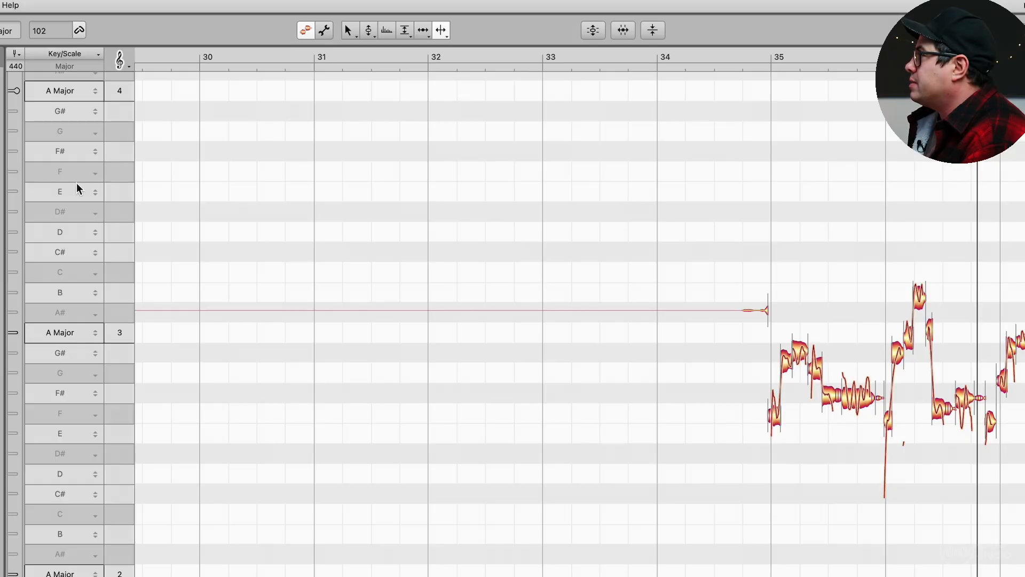
Step: Change the key and scale to E Major
left_click(74, 190)
left_click(85, 201)
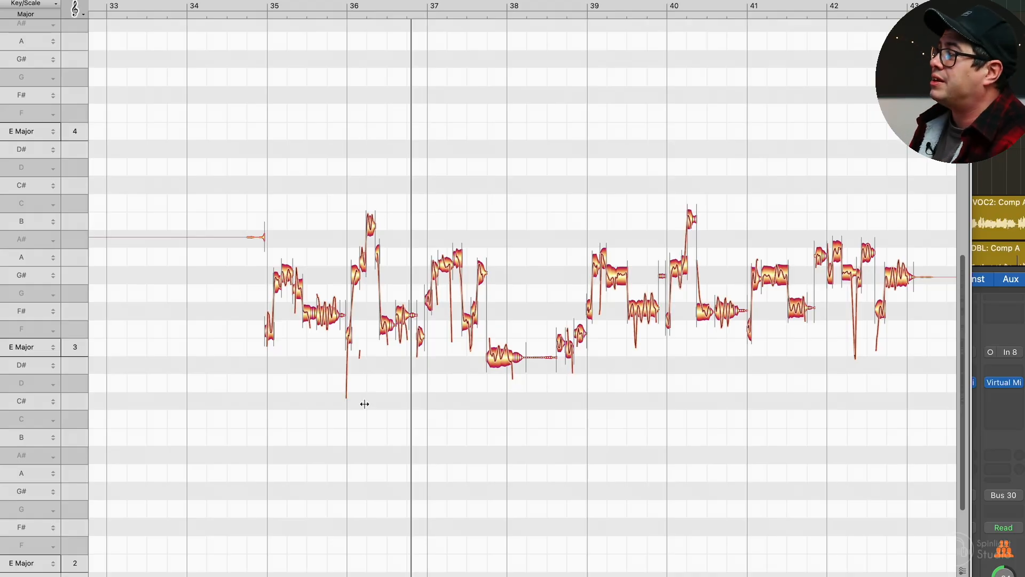
Step: Tune the upper notes at the start of bar 35 to G# with the Pitch tool and play the phrase back
left_click_drag(246, 392, 389, 392)
right_click(389, 392)
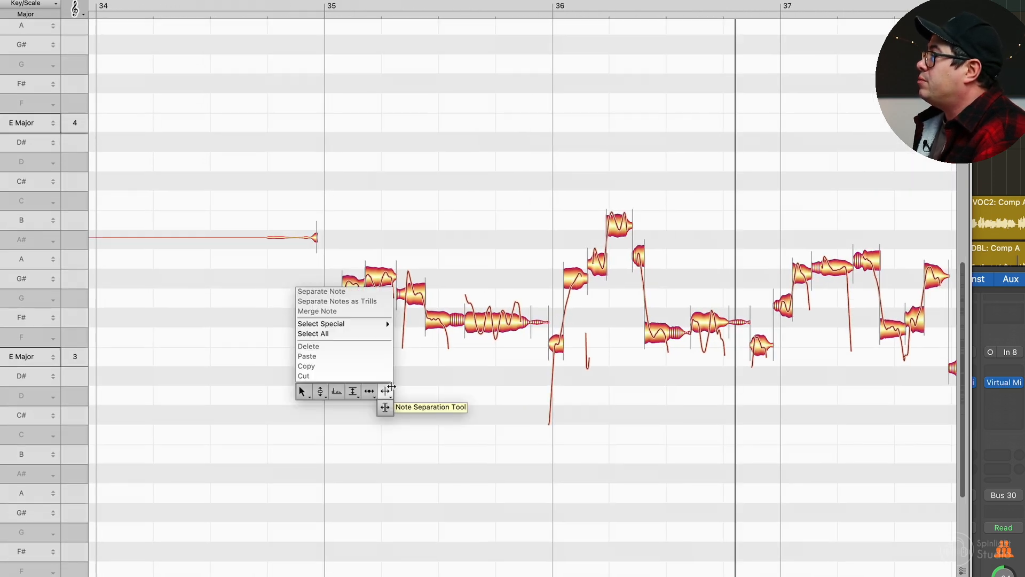
left_click(321, 391)
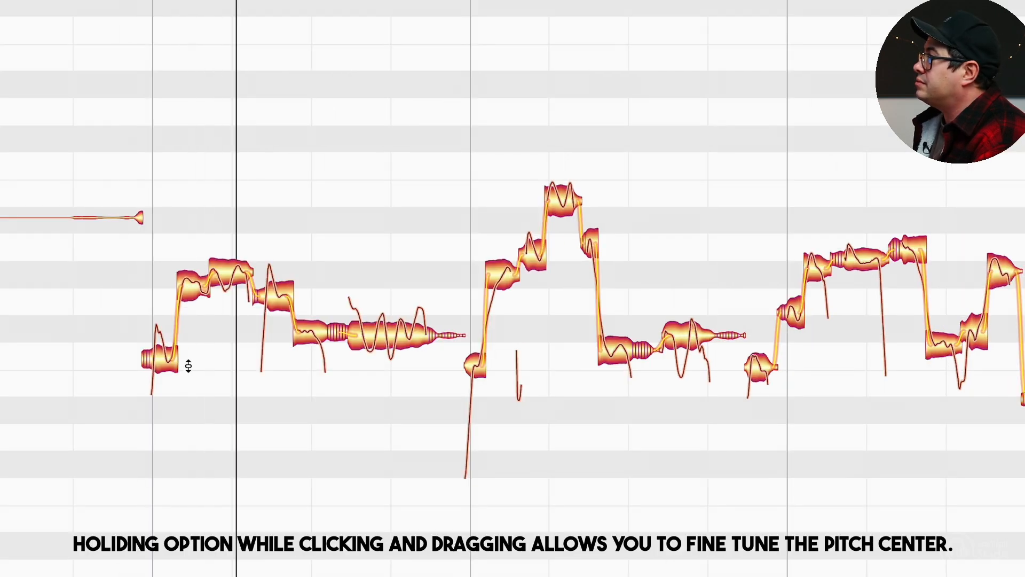
left_click_drag(193, 294, 193, 279)
left_click_drag(279, 300, 279, 282)
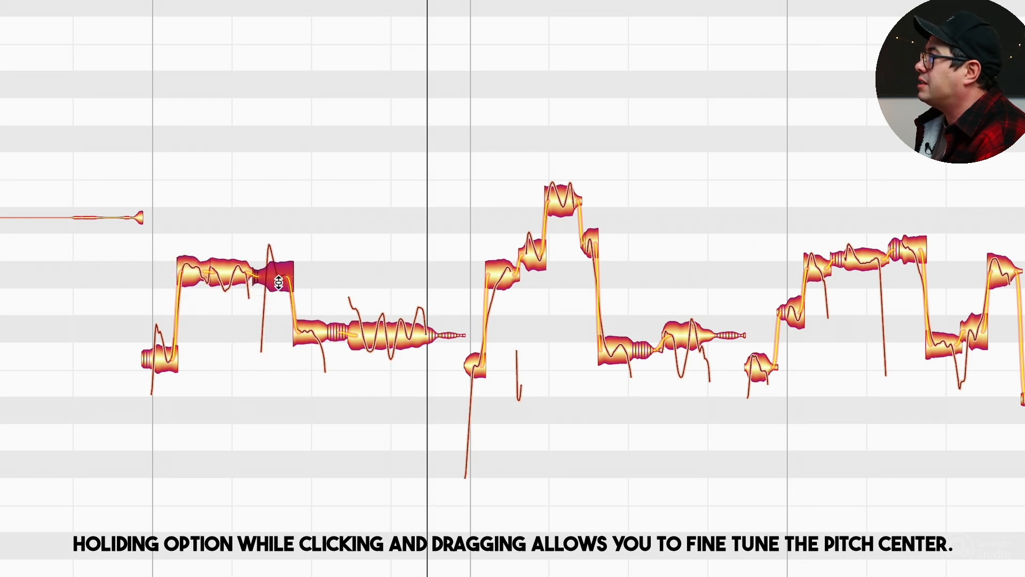
key("space")
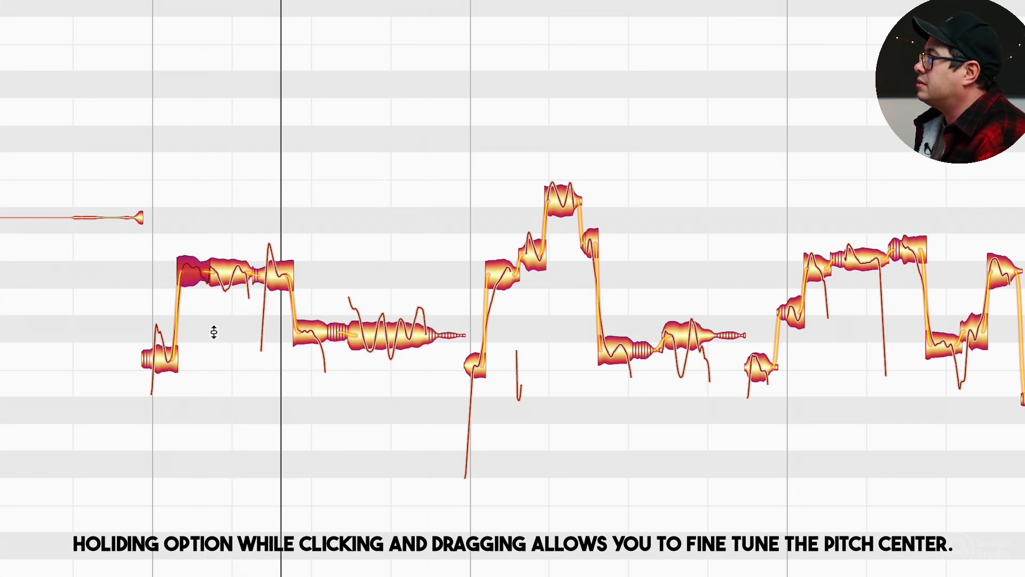
Step: Raise the opening note of bar 35 to F# and listen to the phrase
left_click(159, 362)
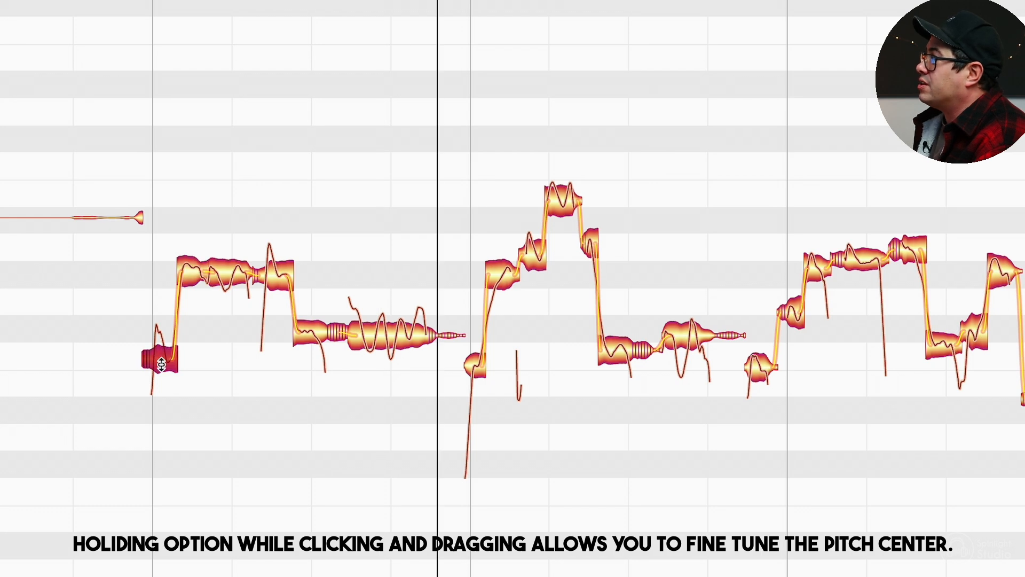
left_click_drag(161, 363, 161, 333)
key("space")
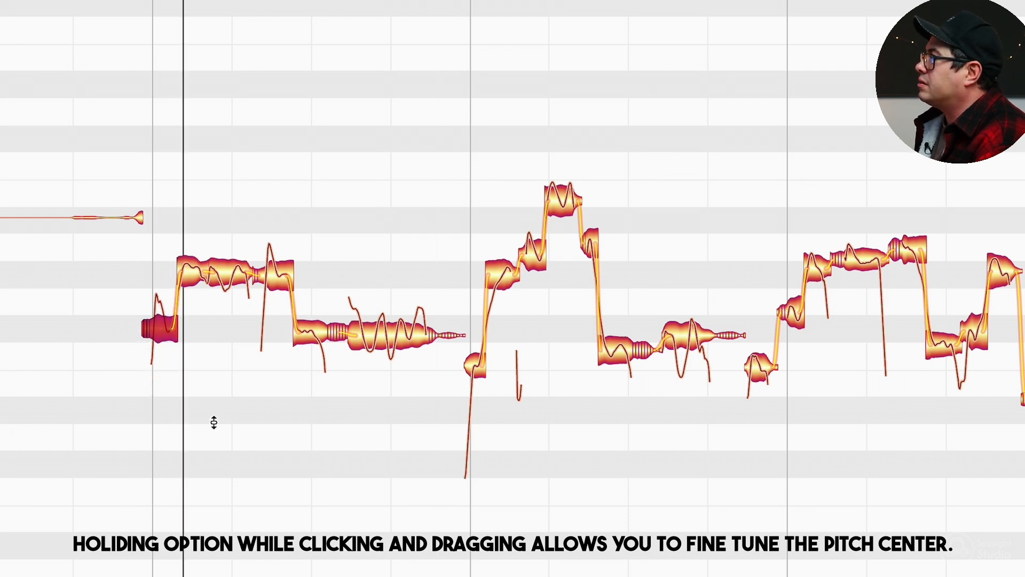
left_click(214, 422)
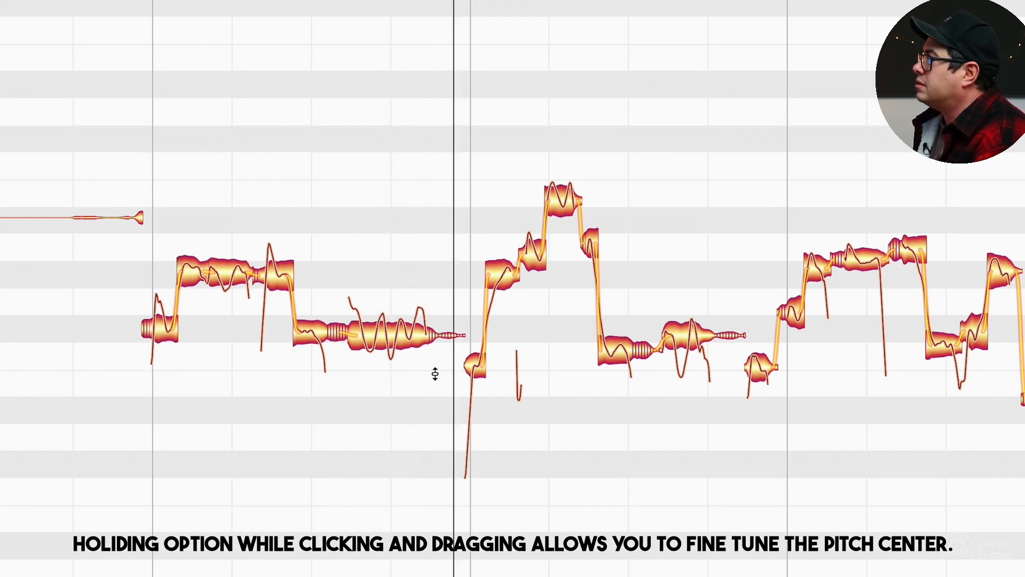
Step: Try the first note of bar 36 on F#, undo that, and tune the note to E instead
left_click_drag(475, 368, 471, 314)
key("space")
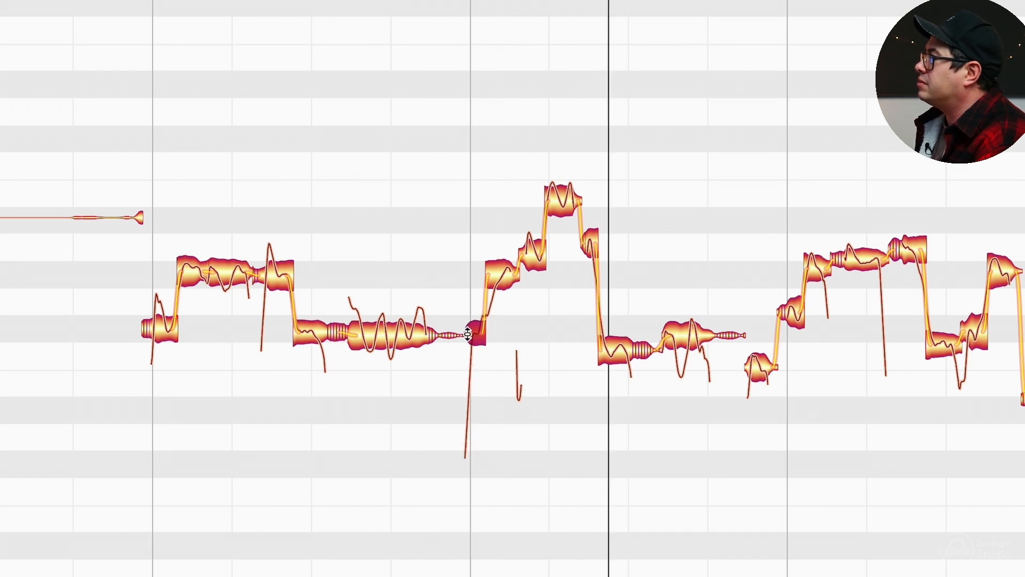
key("ctrl+z")
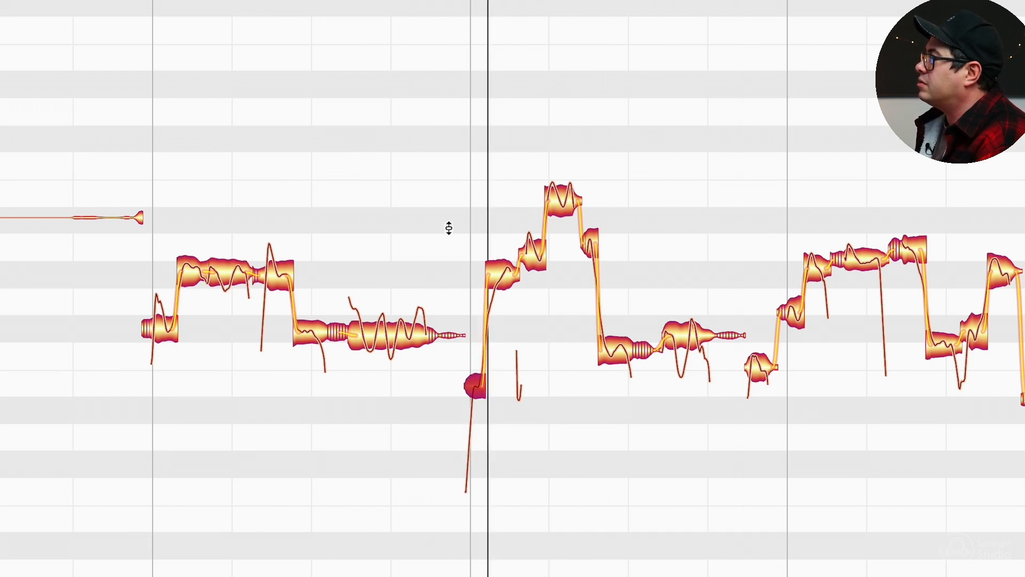
double_click(475, 386)
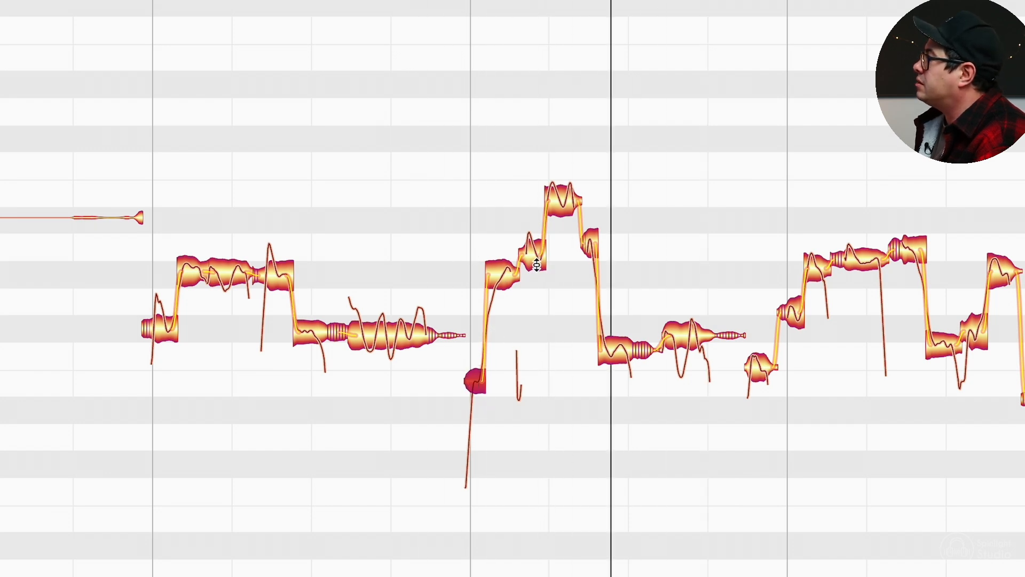
Step: Lower the third note of bar 36 to G#, and center the F# notes at the phrase's end after playback
left_click_drag(537, 264, 526, 281)
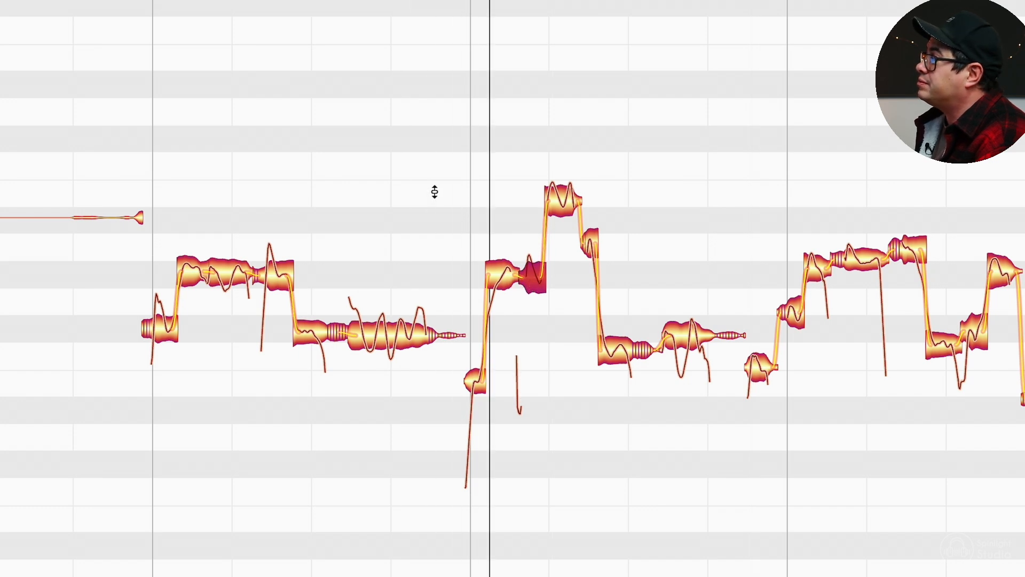
key("space")
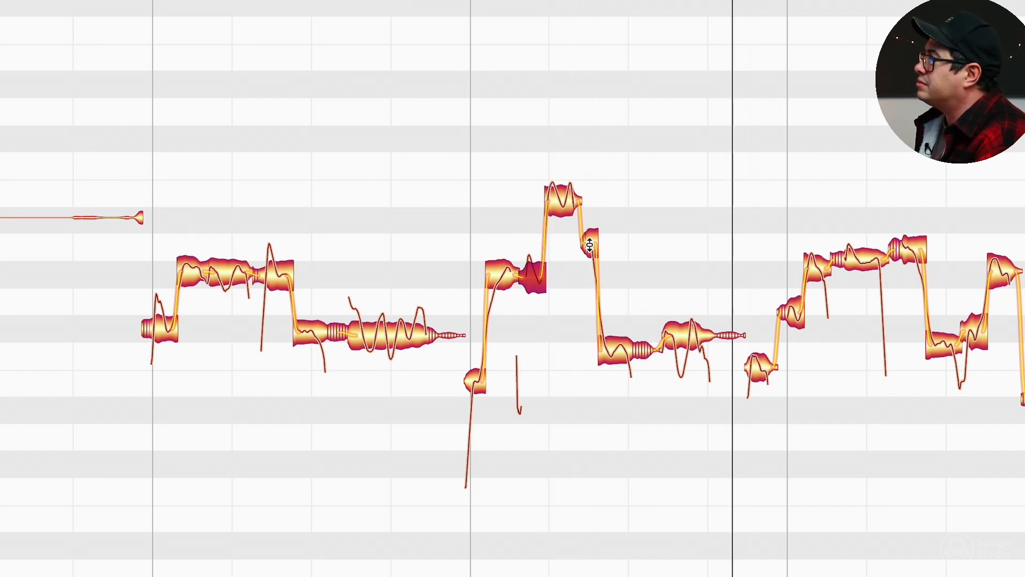
left_click_drag(626, 353, 627, 334)
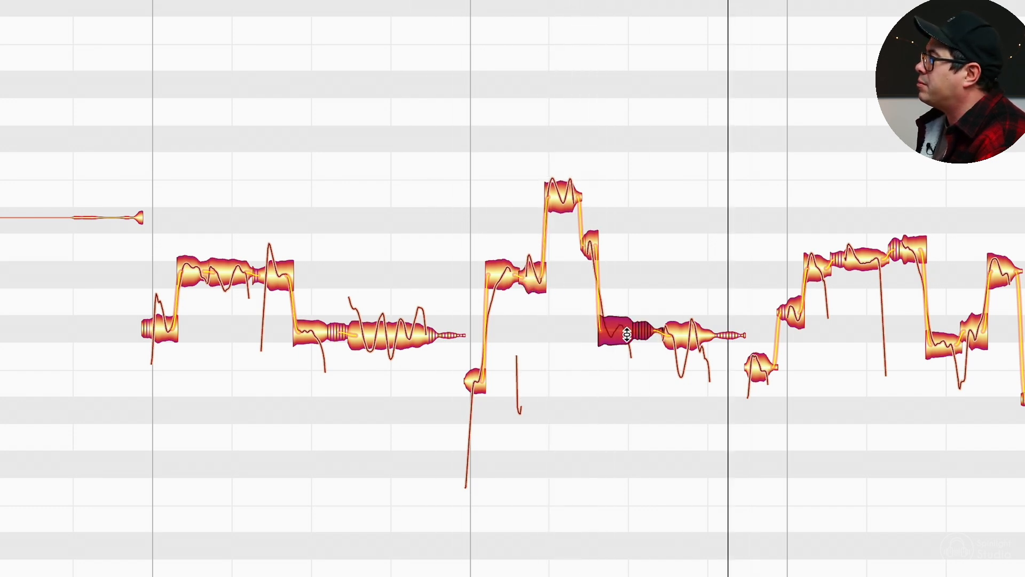
left_click(704, 351)
double_click(679, 344)
double_click(612, 335)
left_click(698, 343)
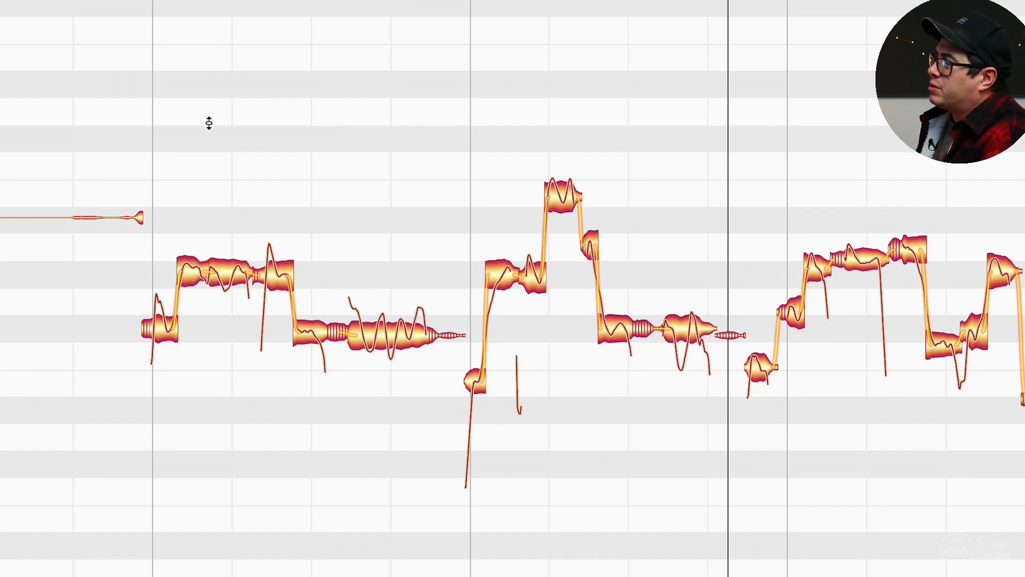
Step: Correct the pitch center of the second note of bar 35 and play the tuned phrase back
left_click(192, 270)
key("space")
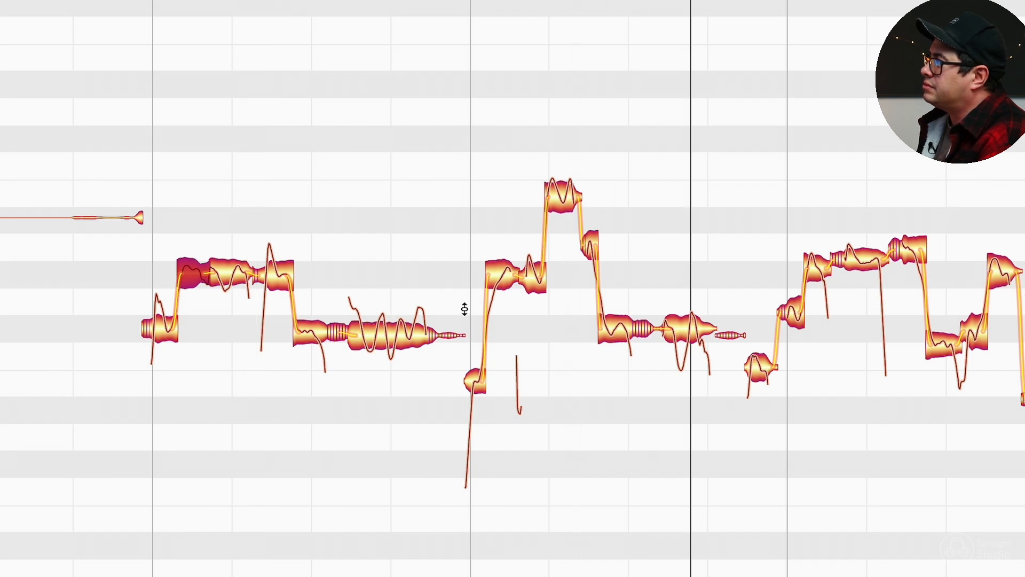
Step: Try reducing the pitch modulation of the last full F# note in bar 36 with the Pitch Modulation Tool
right_click(663, 298)
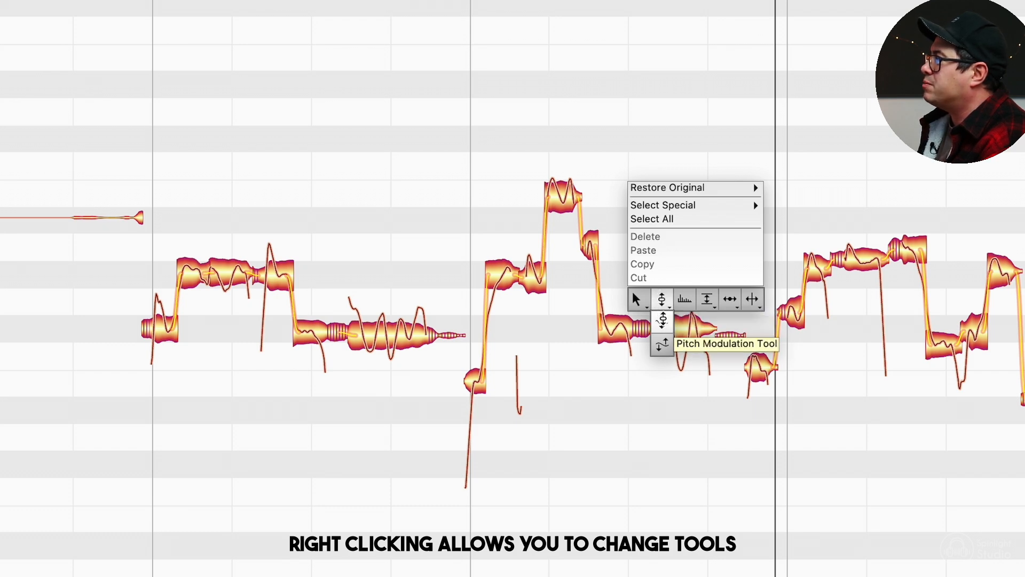
left_click(662, 344)
left_click(686, 328)
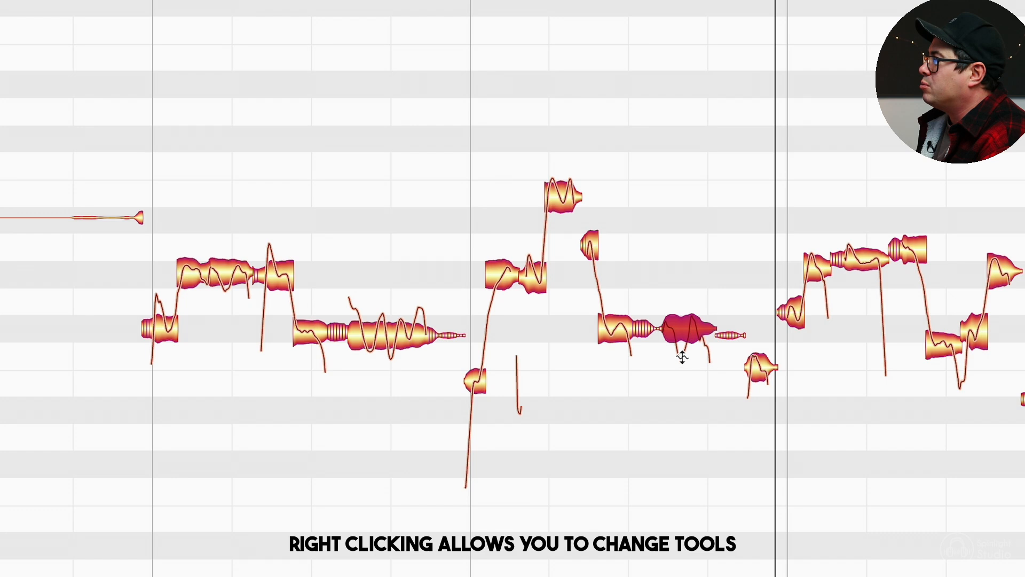
key("space")
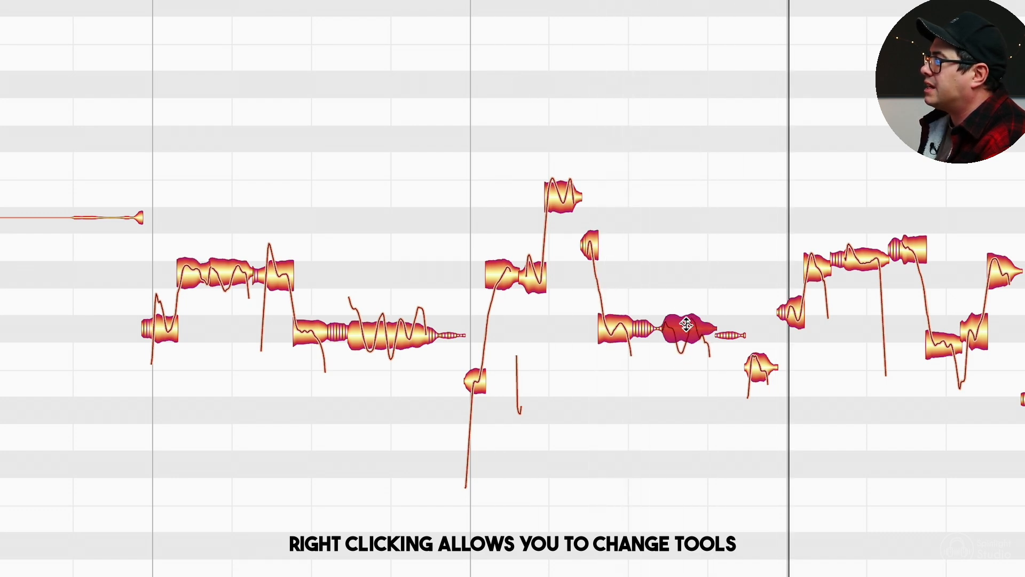
Step: Try flattening the pitch drift of the long F# note ending bar 35, and play the phrase back
right_click(654, 224)
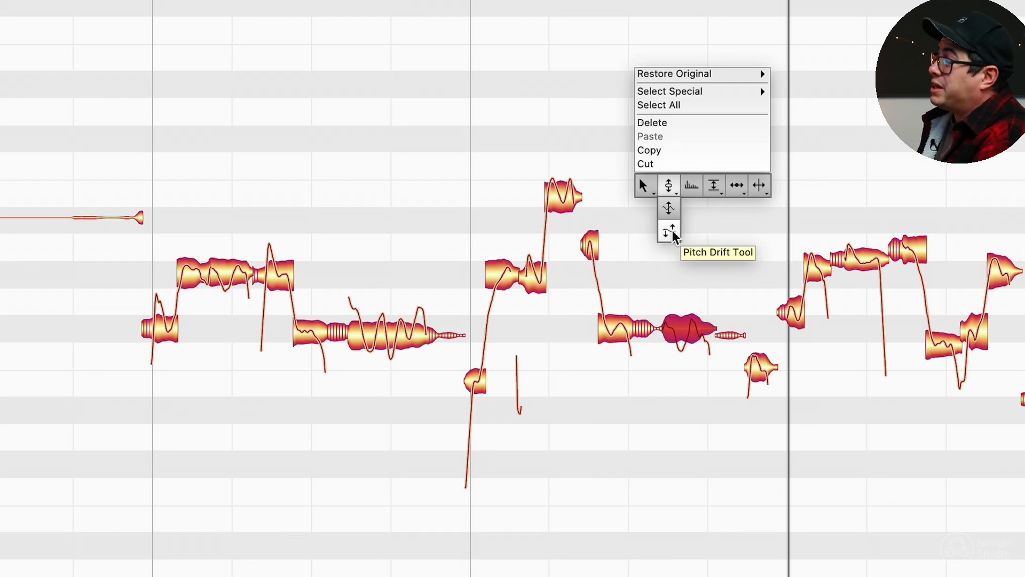
left_click(670, 232)
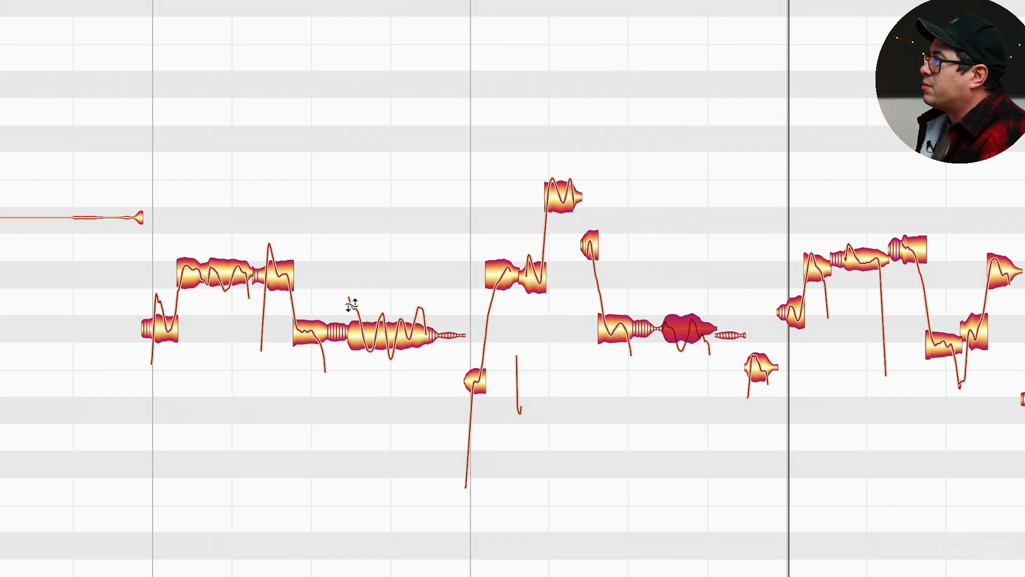
left_click(370, 340)
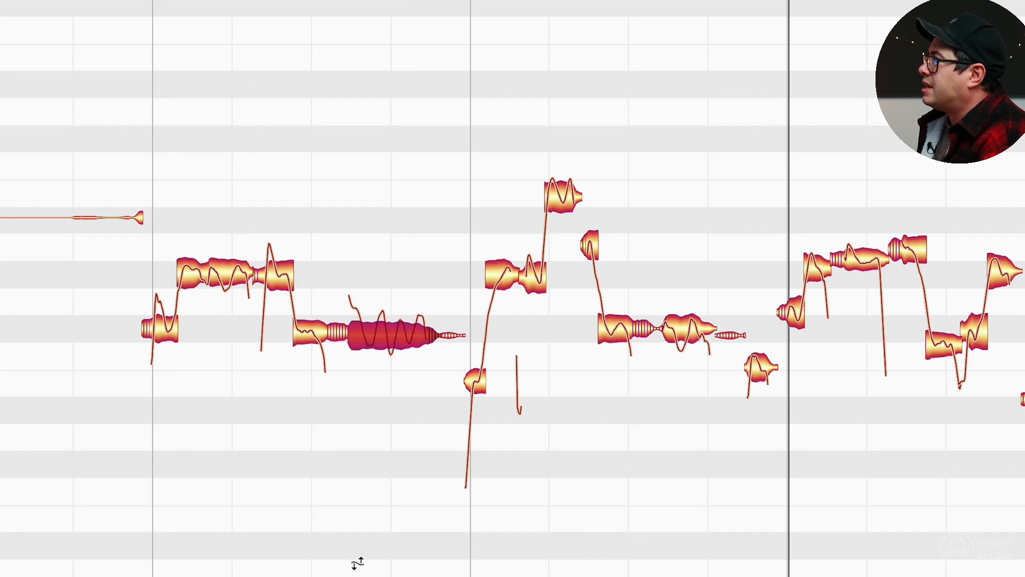
key("space")
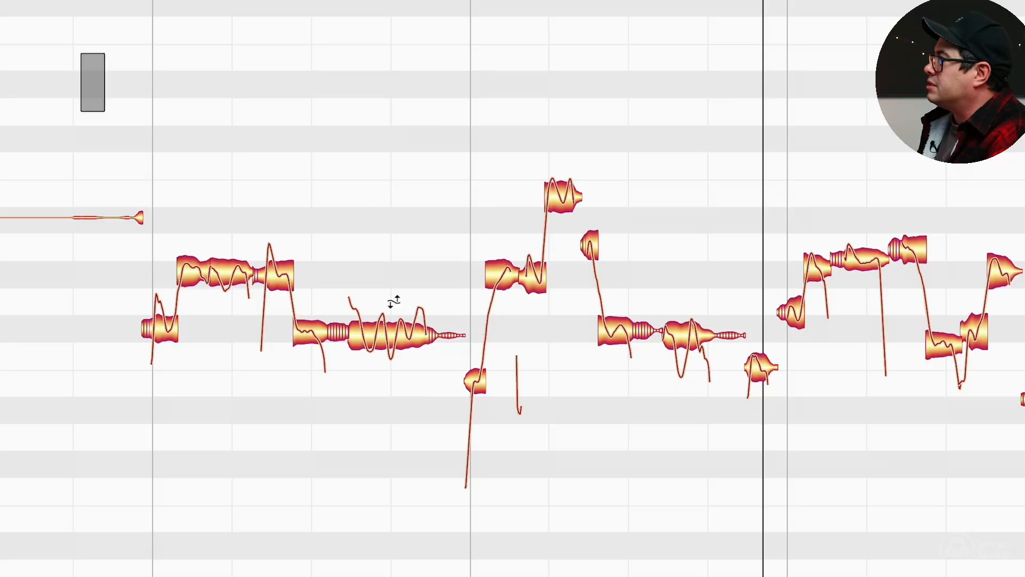
Step: Select the notes of bars 35 and 36 and restore their original pitch by undoing all pitch changes
left_click_drag(80, 53, 746, 488)
right_click(663, 291)
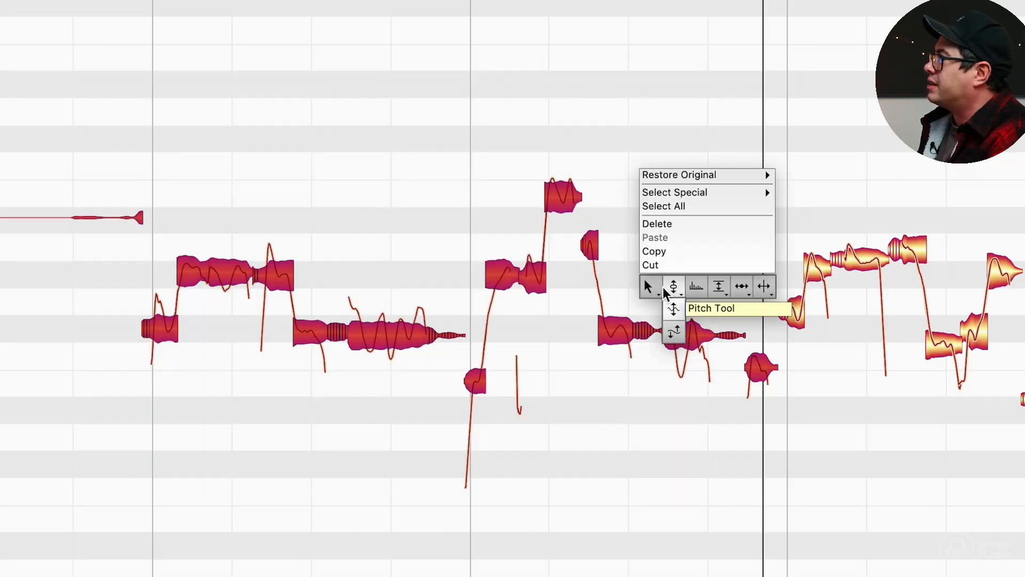
mouse_move(686, 175)
mouse_move(800, 175)
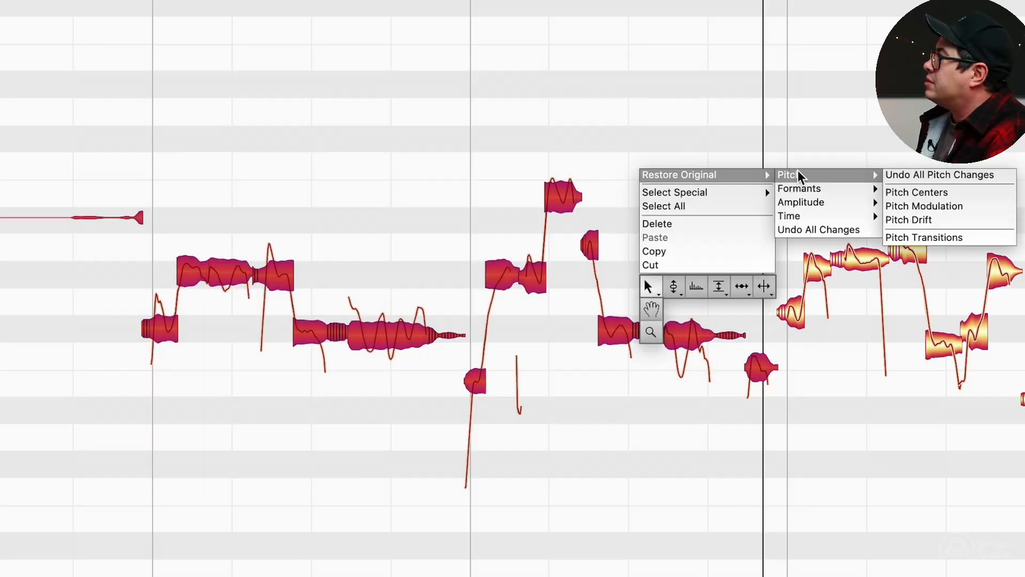
left_click(925, 175)
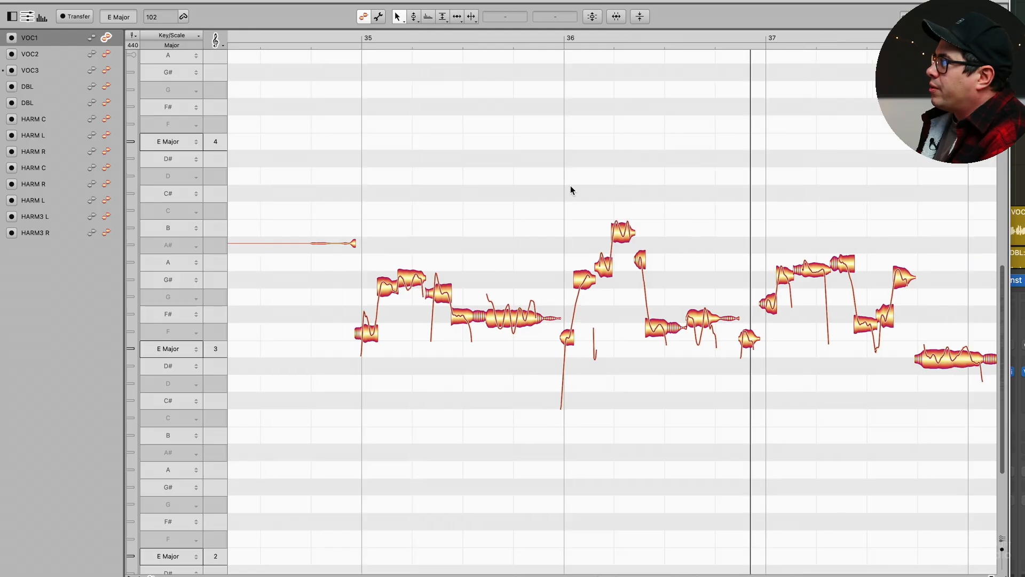
Step: Apply the pitch correction macro with Pitch Center at 80% and Pitch Drift at 50%
scroll(571, 185, "right", 1)
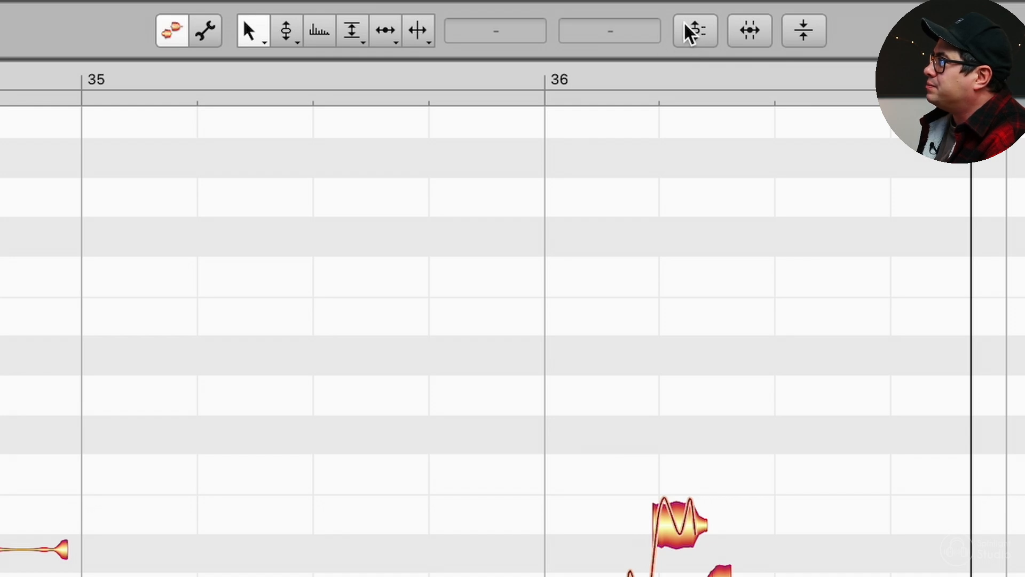
left_click(690, 23)
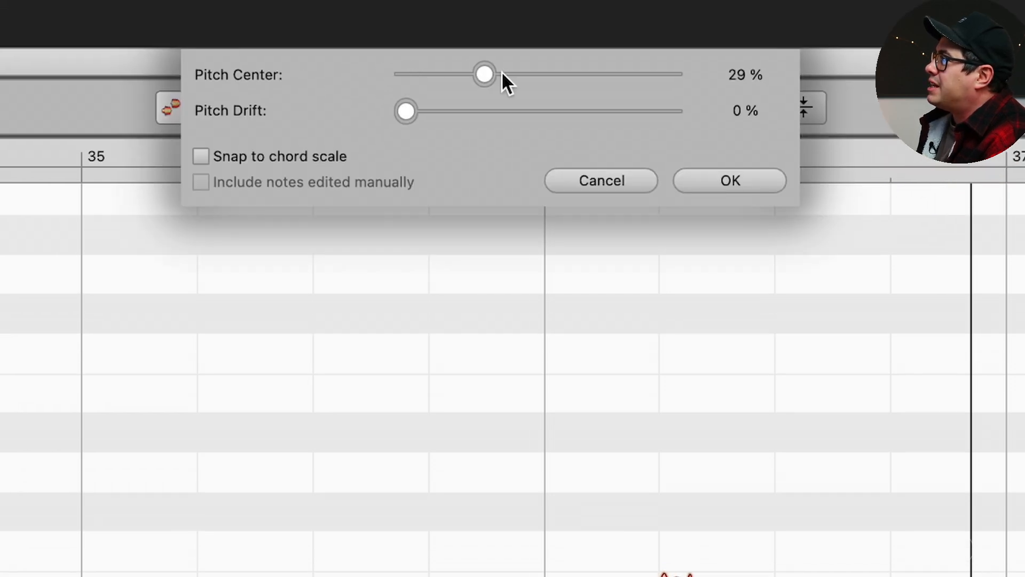
left_click_drag(600, 69, 620, 78)
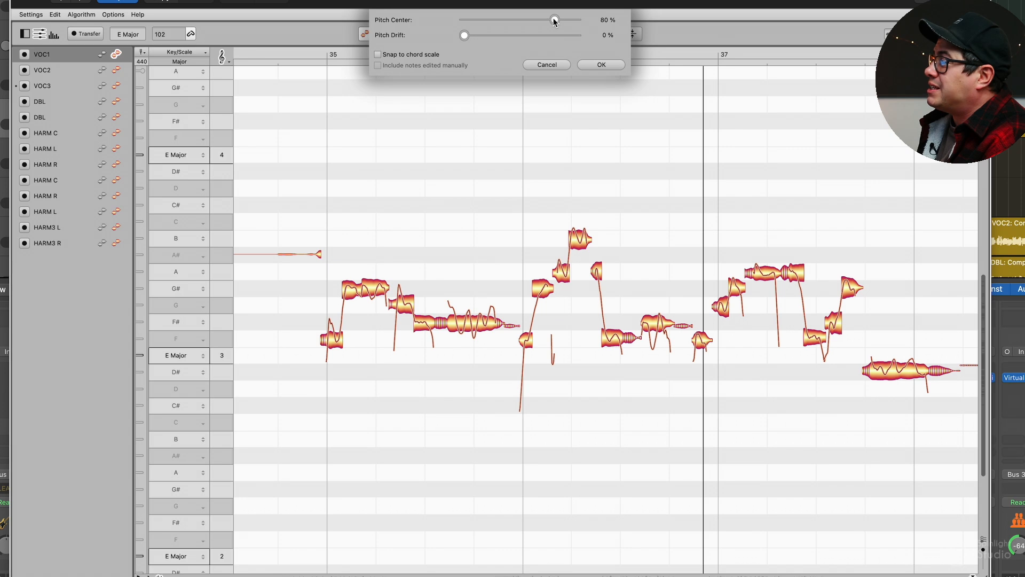
mouse_move(540, 19)
left_mouse_down()
mouse_move(453, 23)
mouse_move(553, 21)
left_mouse_up()
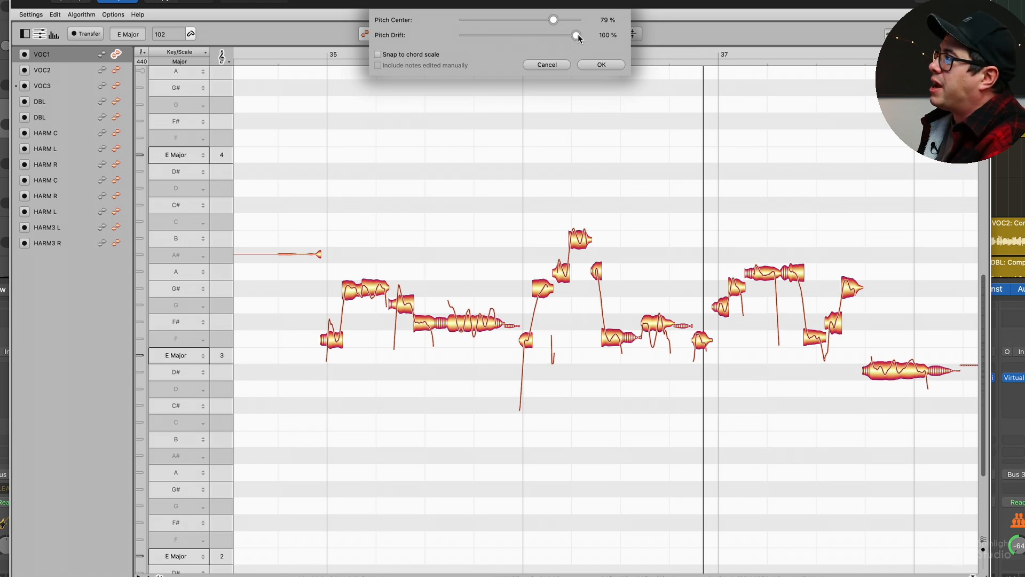
left_click_drag(574, 34, 518, 35)
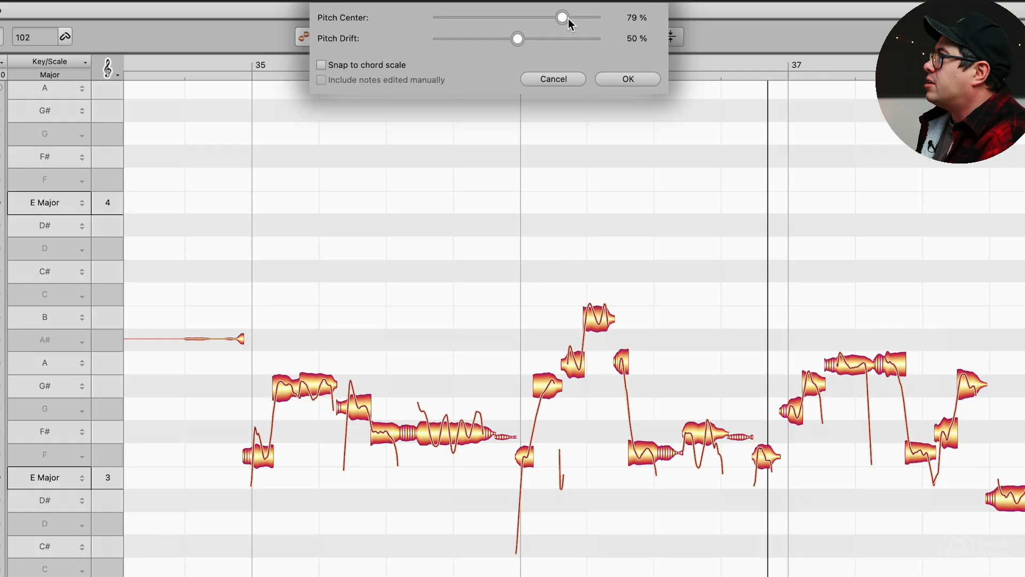
left_click_drag(568, 18, 569, 18)
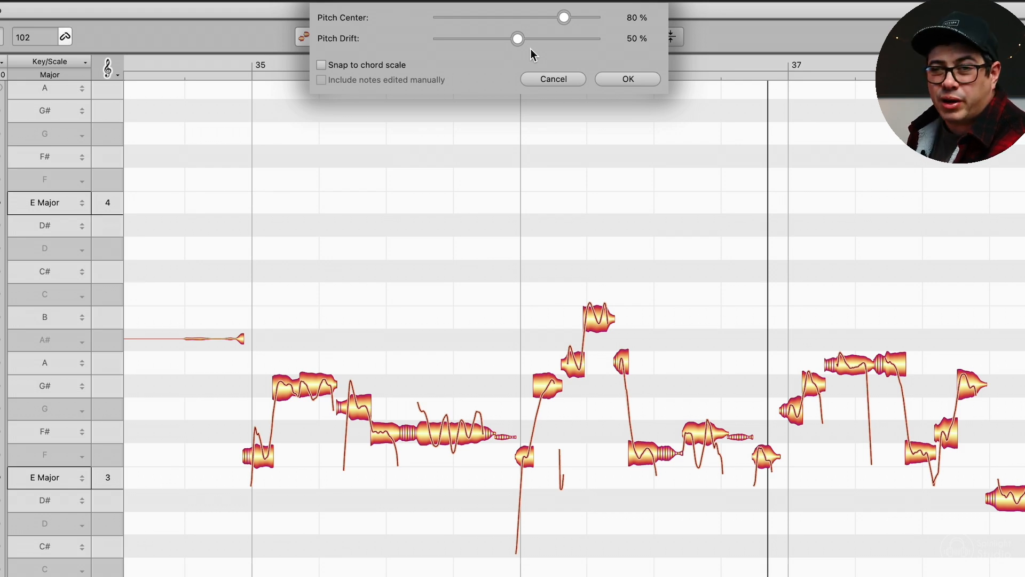
key("Return")
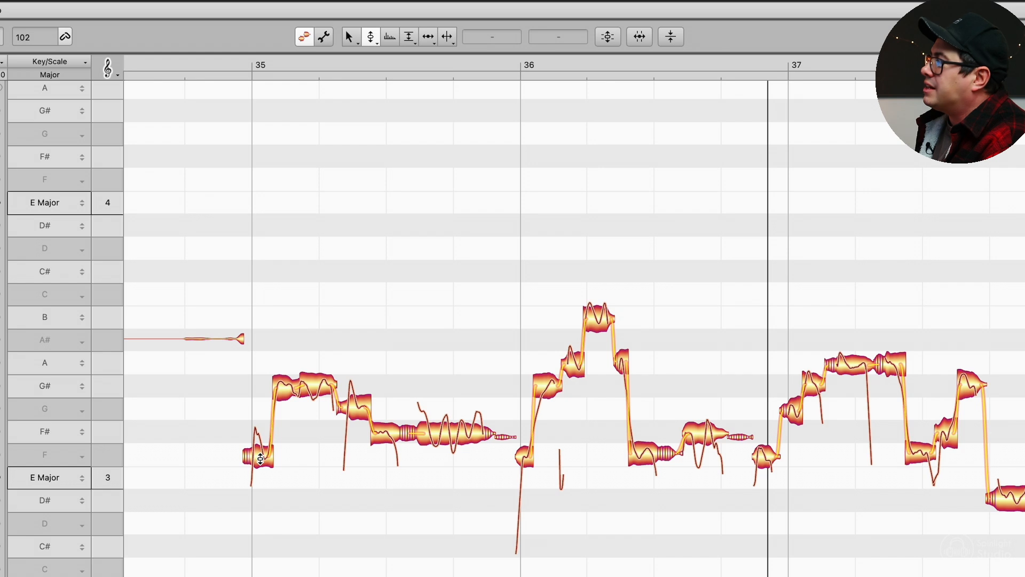
Step: Raise the opening note of bar 35 to F# and the note on G in that bar to G#
left_click_drag(262, 460, 266, 439)
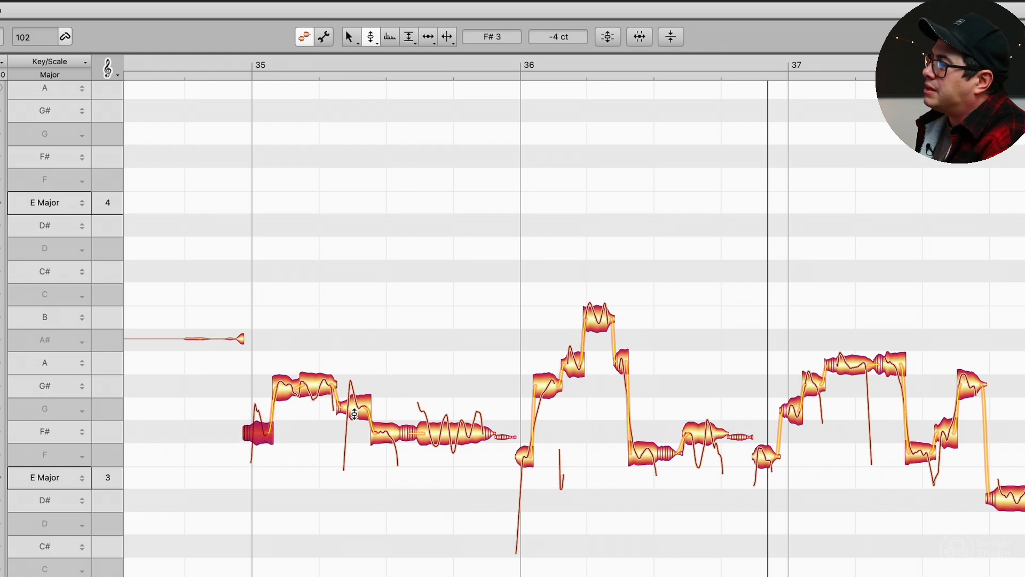
left_click_drag(362, 412, 357, 390)
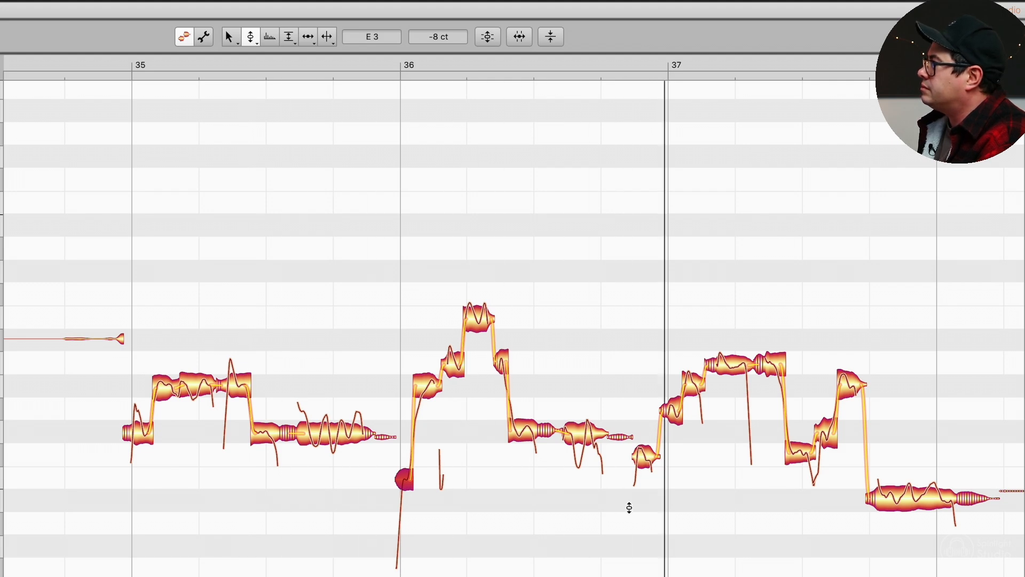
Step: Move the pickup note before bar 37 and bar 37's opening note to F#, lower the first A note to G#, and play back
left_click_drag(647, 452, 648, 436)
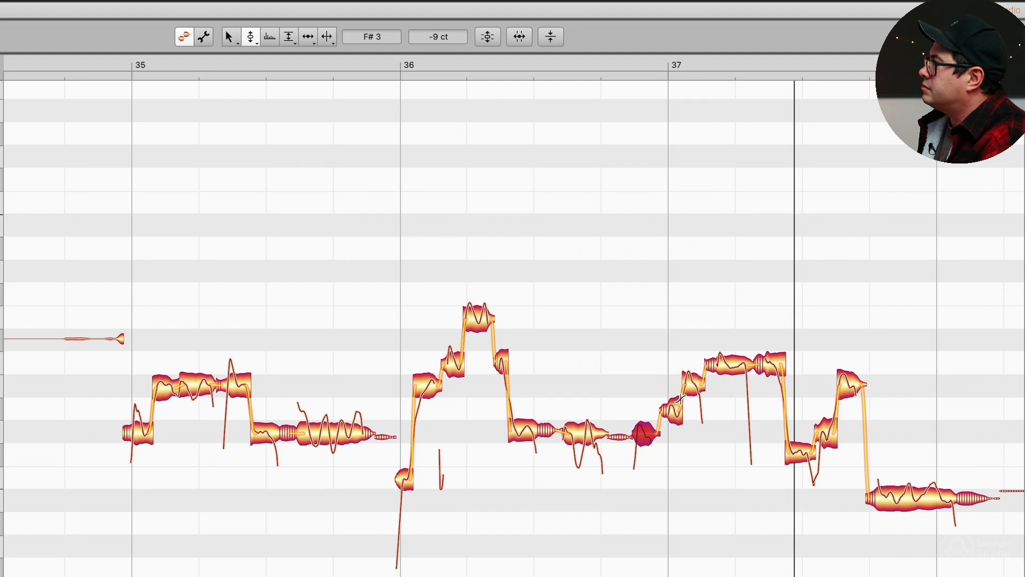
left_click_drag(729, 365, 673, 412)
key("space")
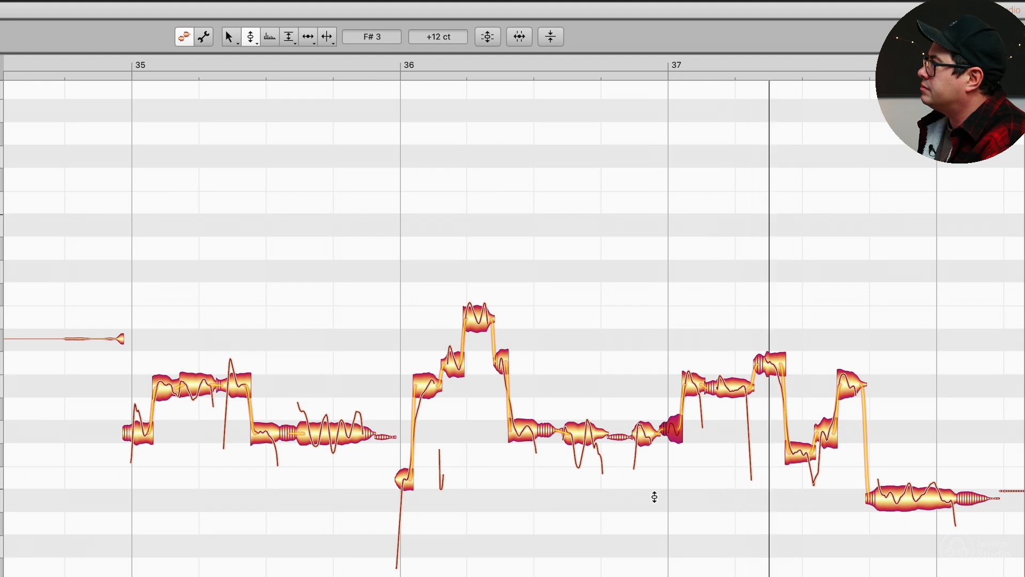
Step: Lower the remaining A note of bar 37 to G#, raise the F note after it to F#, and listen to the phrase
left_click_drag(766, 358, 766, 382)
left_click_drag(795, 445, 795, 424)
left_click(652, 281)
left_click(652, 281)
key("space")
Step: Raise the long note closing bar 37 to E and set its pitch modulation to 74%
left_click_drag(896, 505, 901, 490)
right_click(902, 451)
left_click(902, 467)
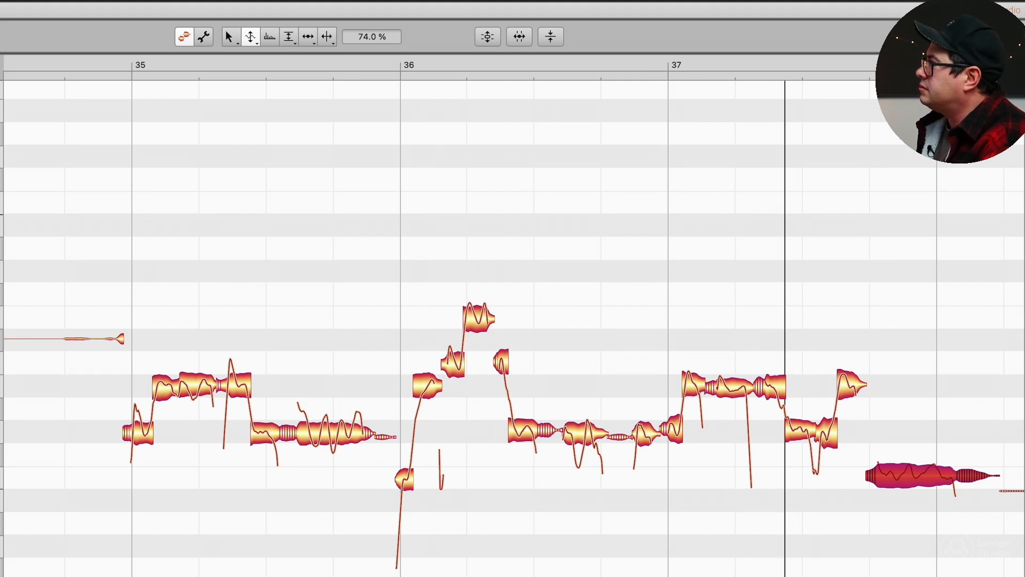
Step: Retune the last note of bar 37's G# run to A at -25 cents with the Pitch Tool, and play the passage from bar 35
right_click(775, 291)
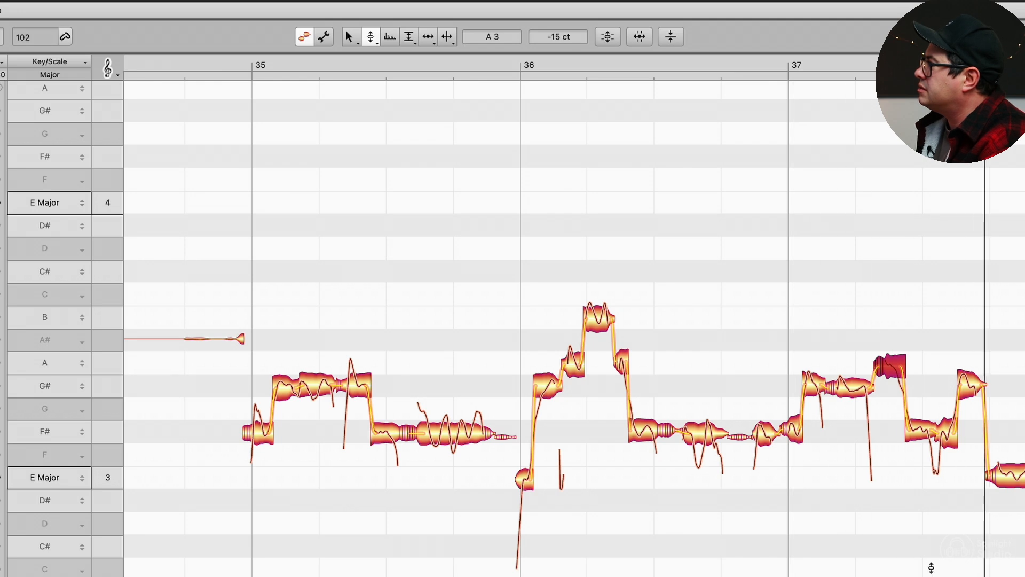
right_click(893, 362)
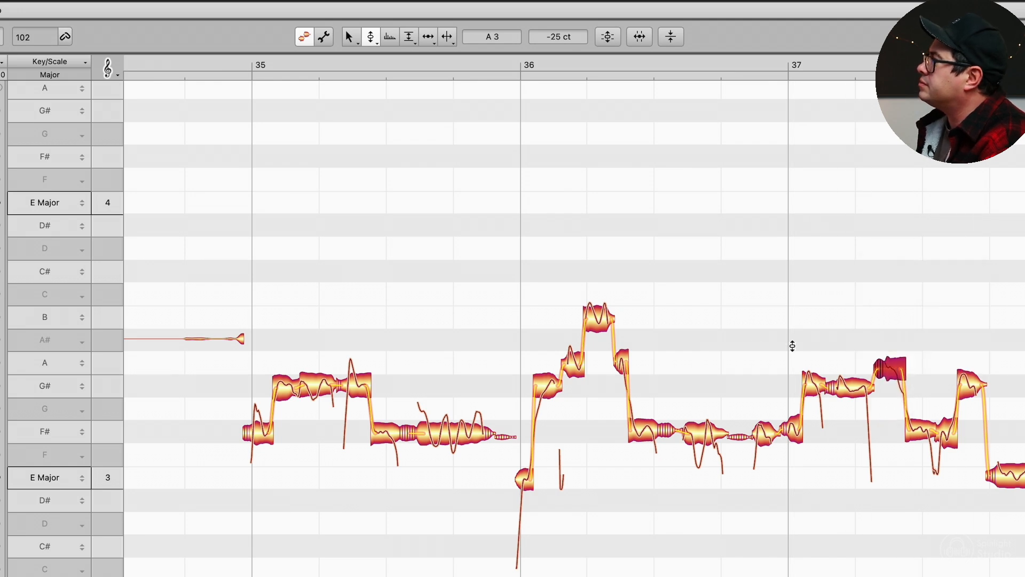
key("space")
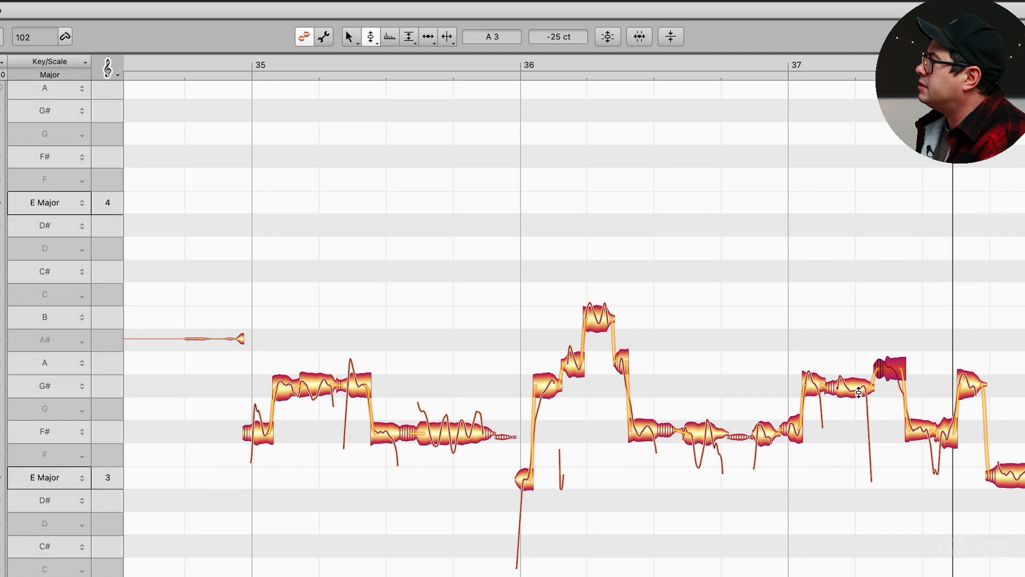
left_click(857, 388)
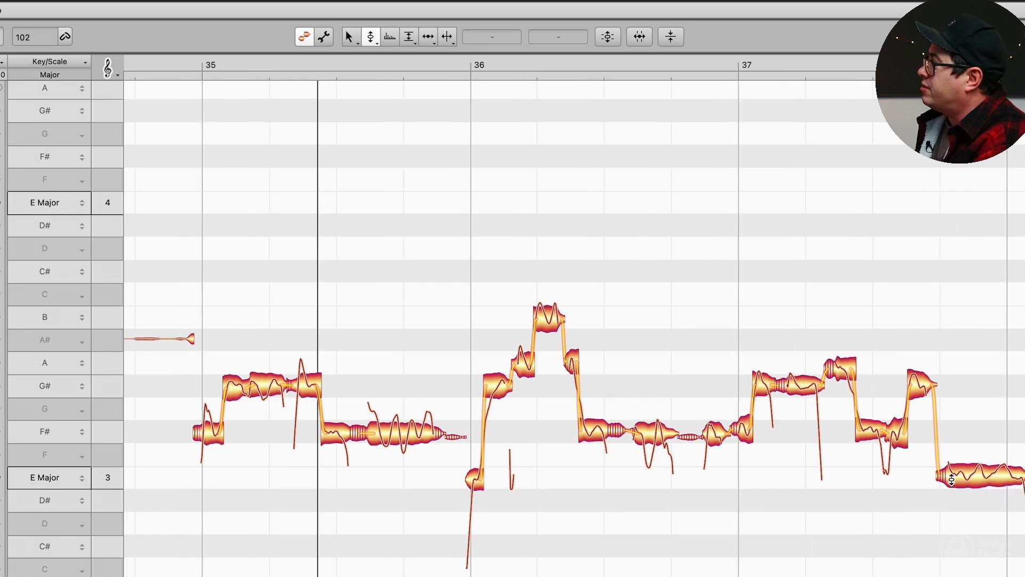
key("space")
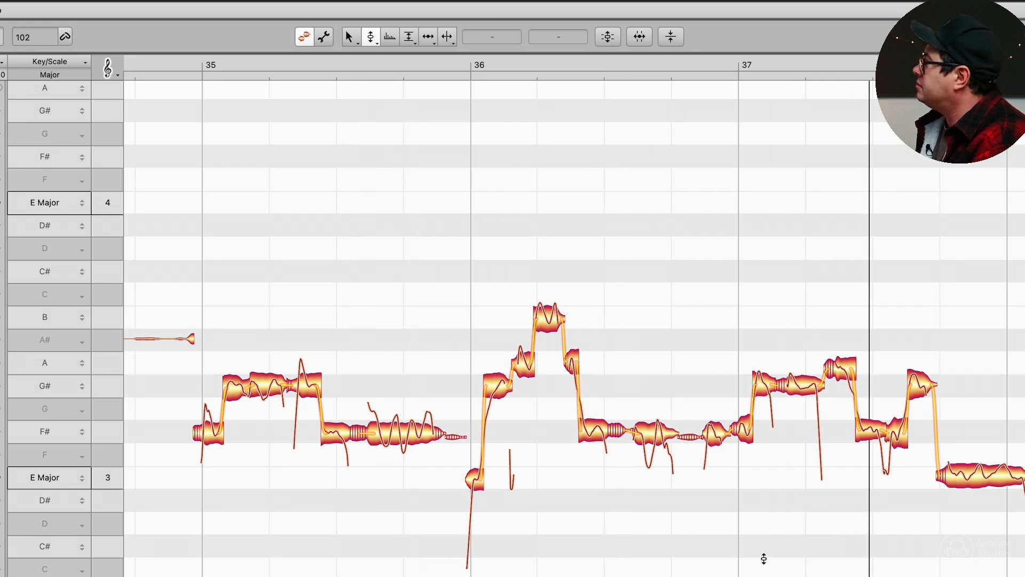
Step: Reduce the pitch modulation of the wavering F# note in the second half of bar 36 and play it back
right_click(661, 440)
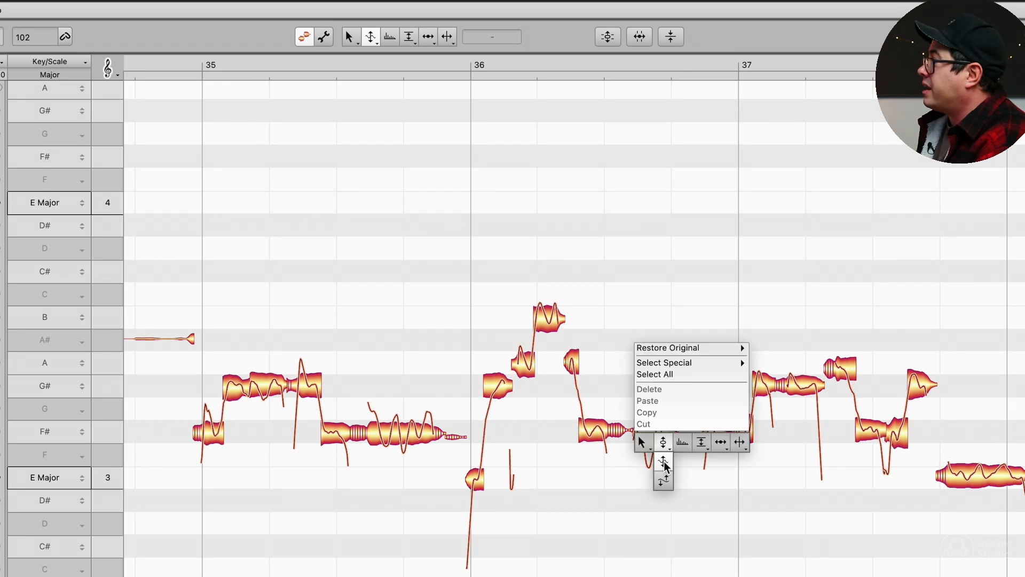
left_click(662, 470)
left_click_drag(661, 429, 658, 432)
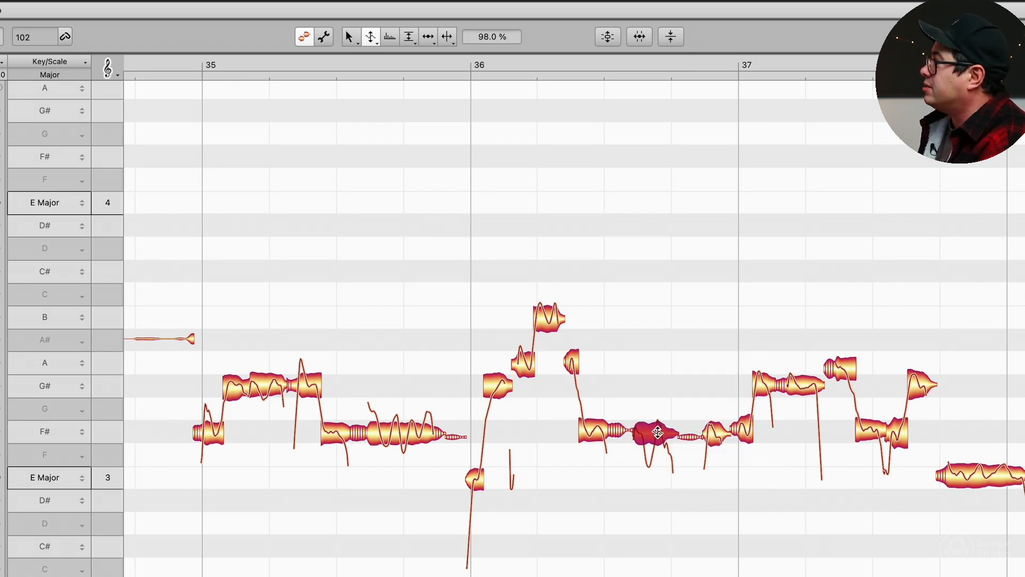
key("space")
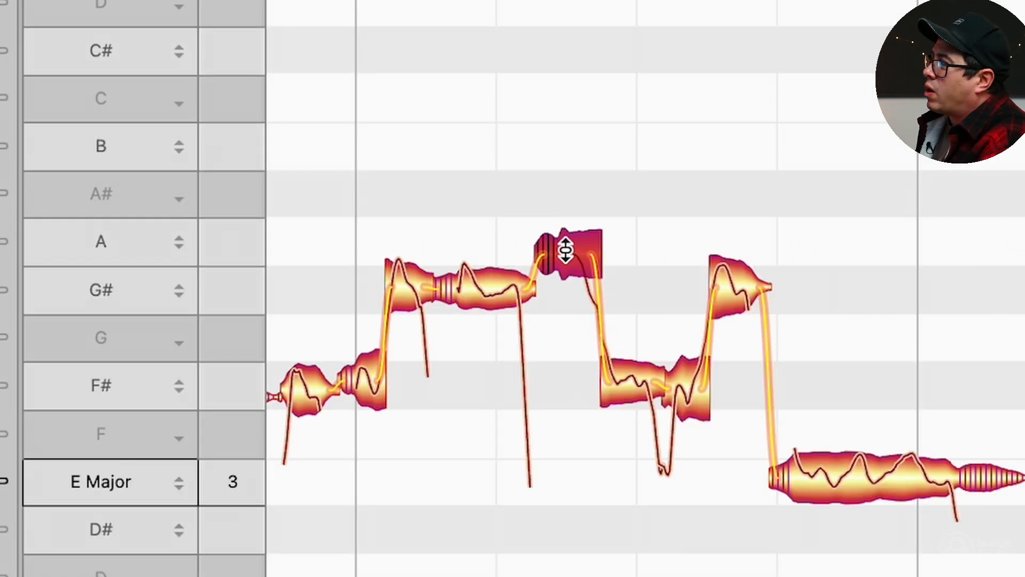
Step: Try different pitch centers on the A note in bar 37, ending at -29 cents
left_click_drag(566, 250, 571, 246)
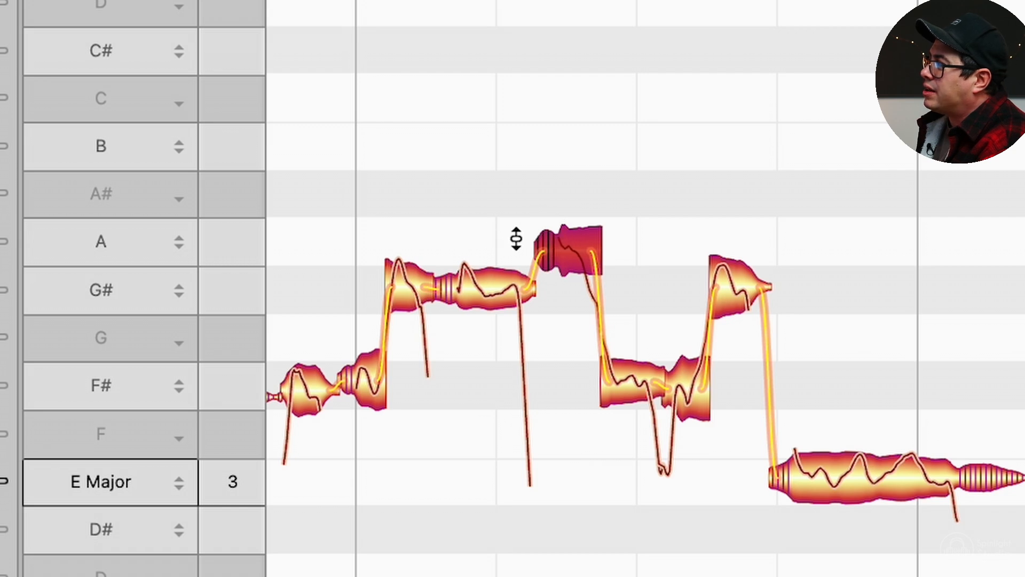
double_click(571, 248)
scroll(541, 257, "left", 4)
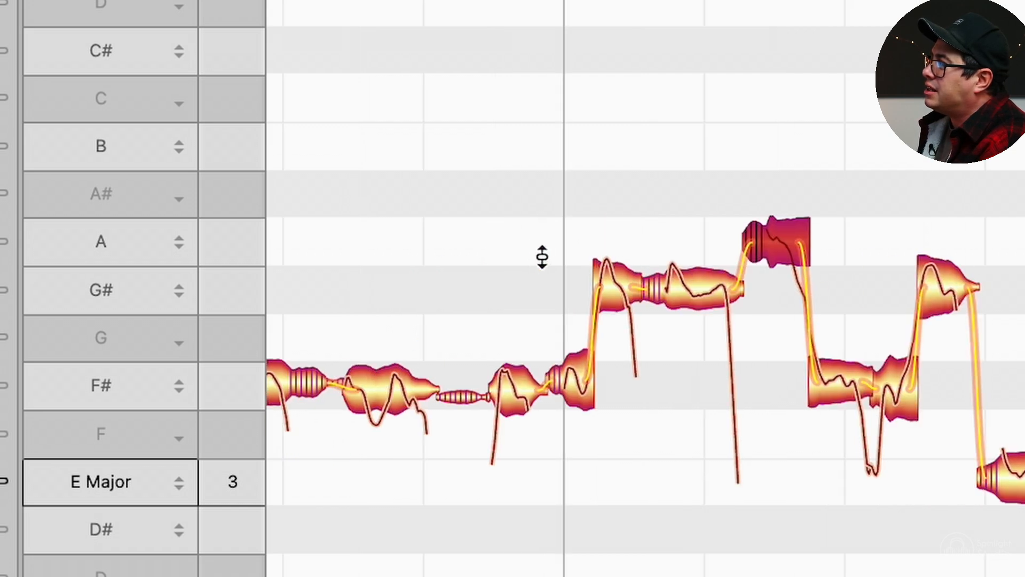
scroll(394, 22, "right", 2)
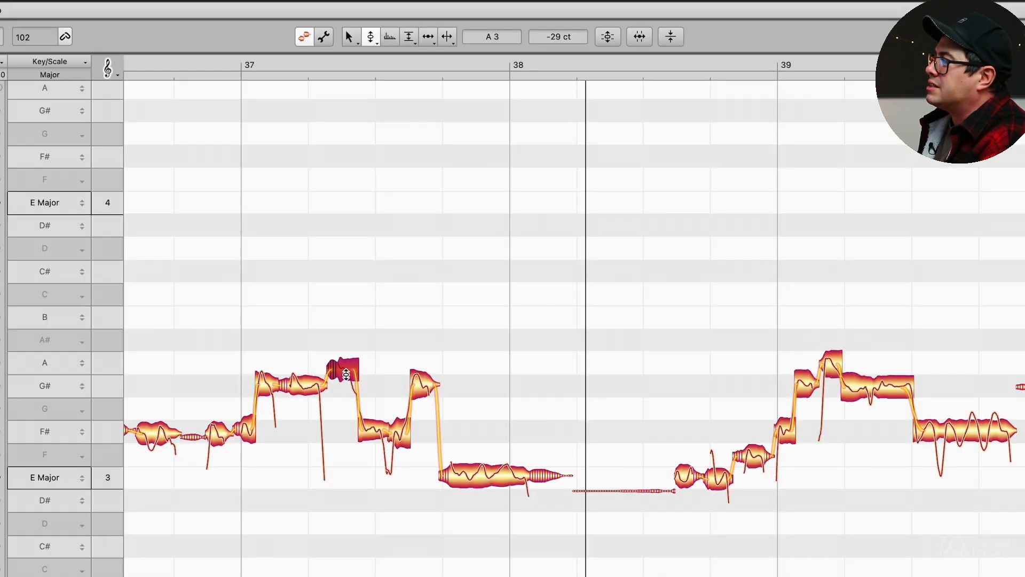
Step: Try the A note of bar 37 on G#, play it back, and return it to A at -29 cents
left_click_drag(347, 375, 346, 389)
double_click(153, 277)
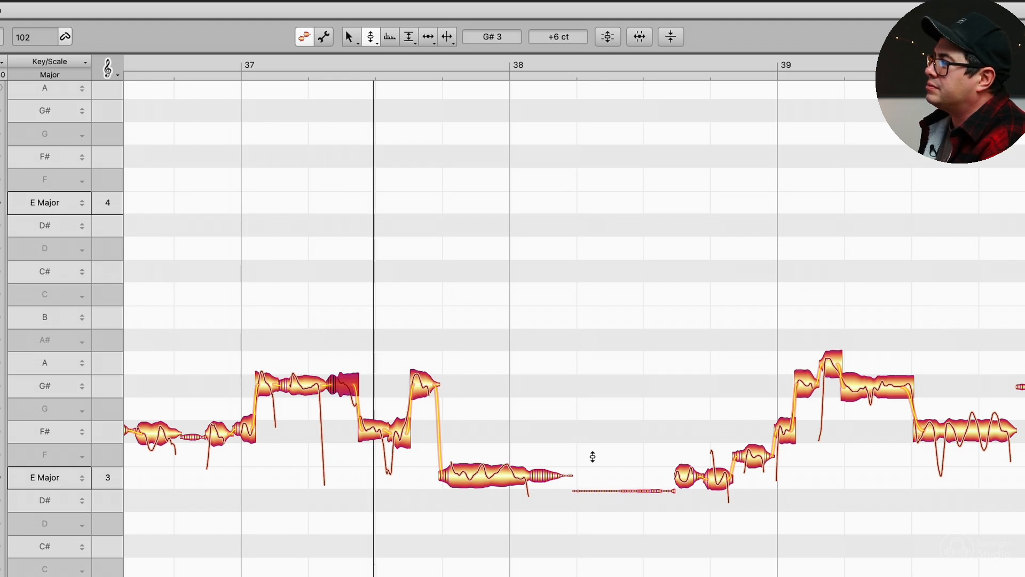
left_click_drag(345, 395, 345, 380)
scroll(242, 351, "left", 5)
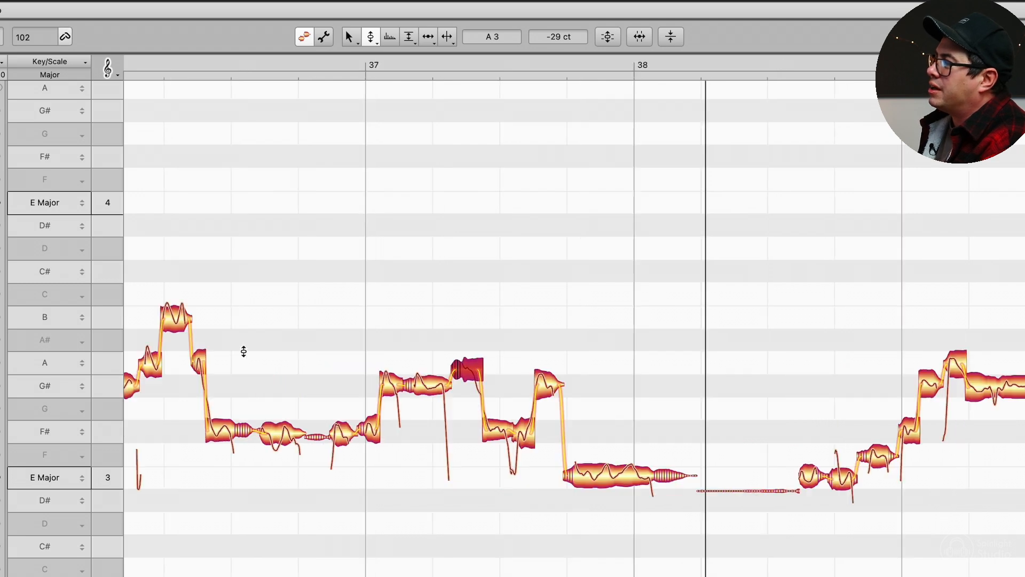
Step: Play the vocal up to bar 39, retune the F note just before bar 39 to E at -7 cents, and replay it
double_click(351, 246)
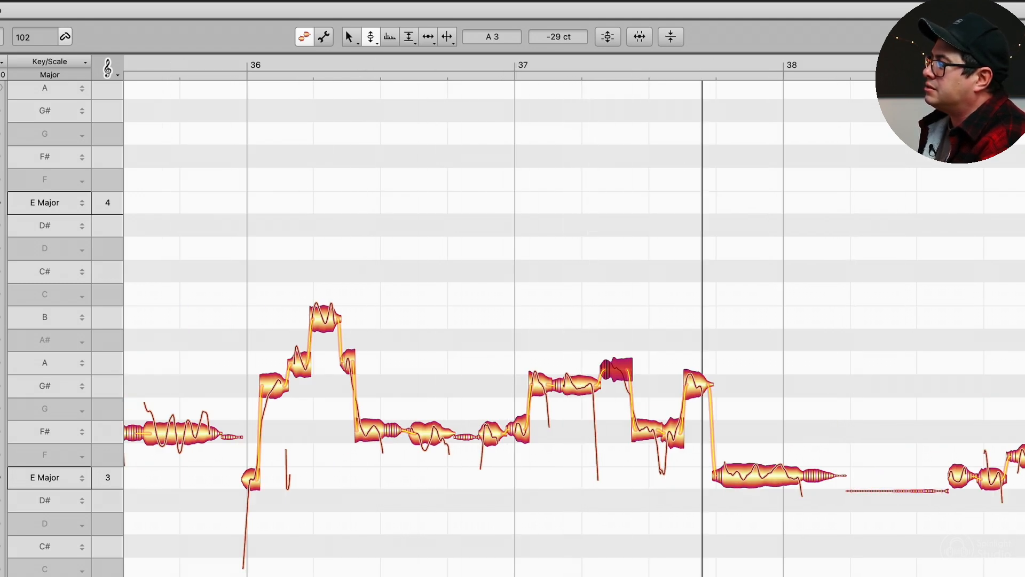
scroll(296, 344, "right", 5)
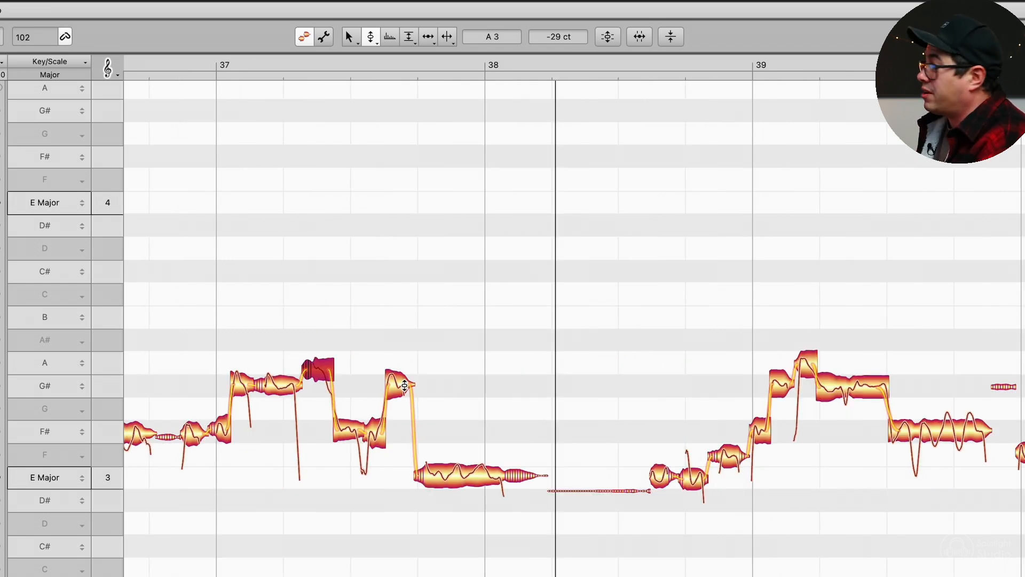
scroll(654, 433, "right", 5)
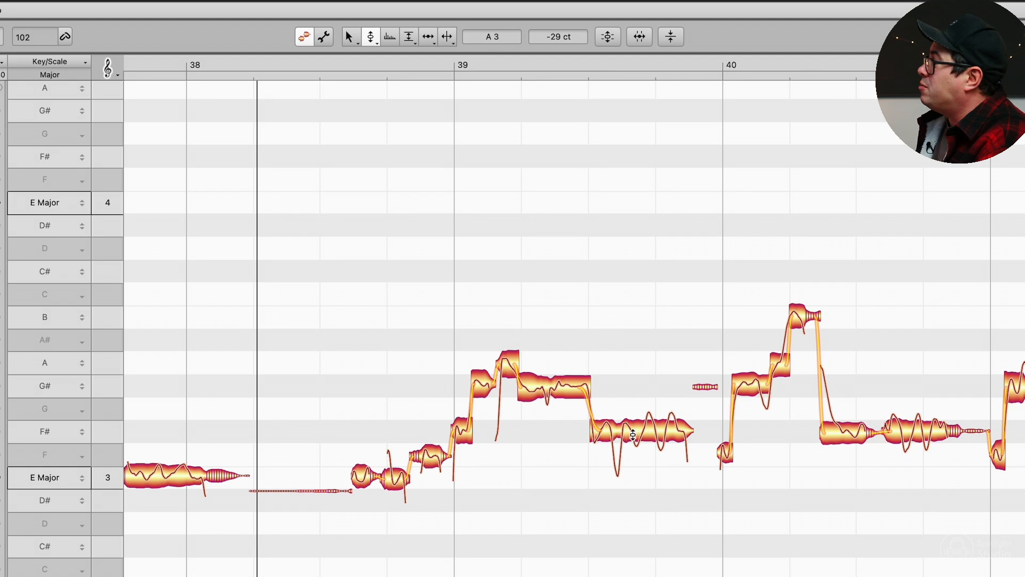
scroll(633, 434, "right", 2)
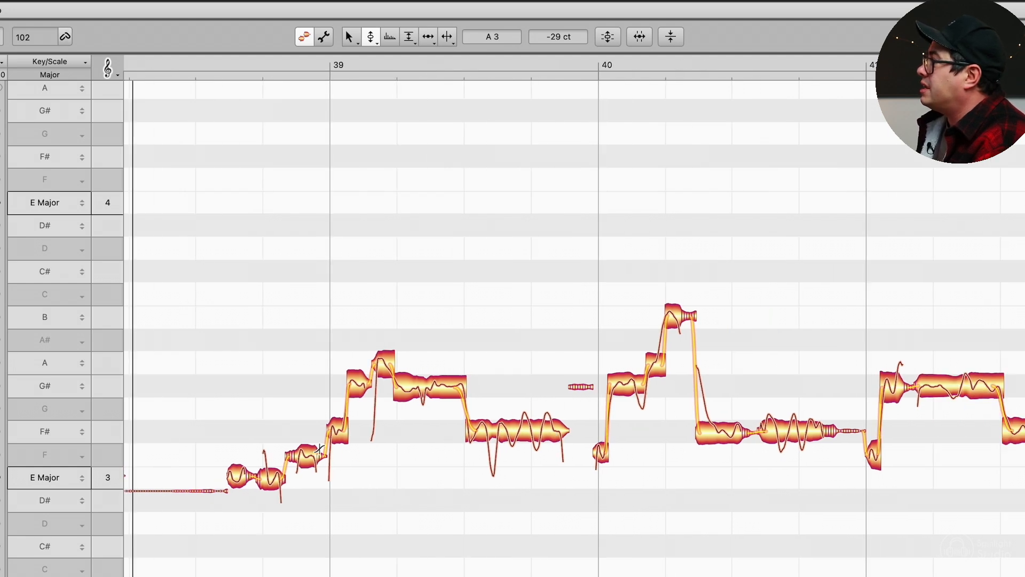
key("space")
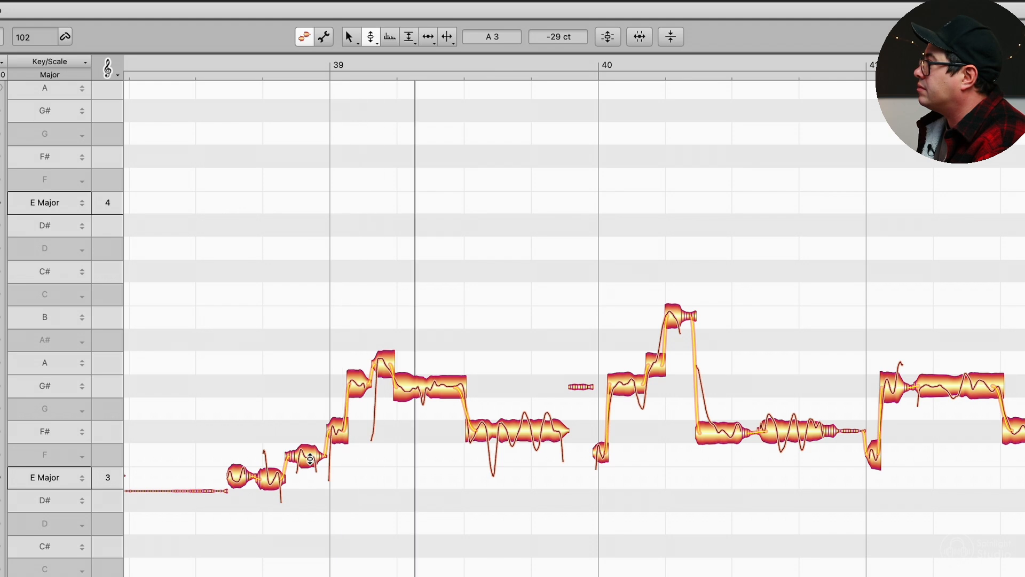
left_click_drag(311, 458, 312, 475)
double_click(207, 339)
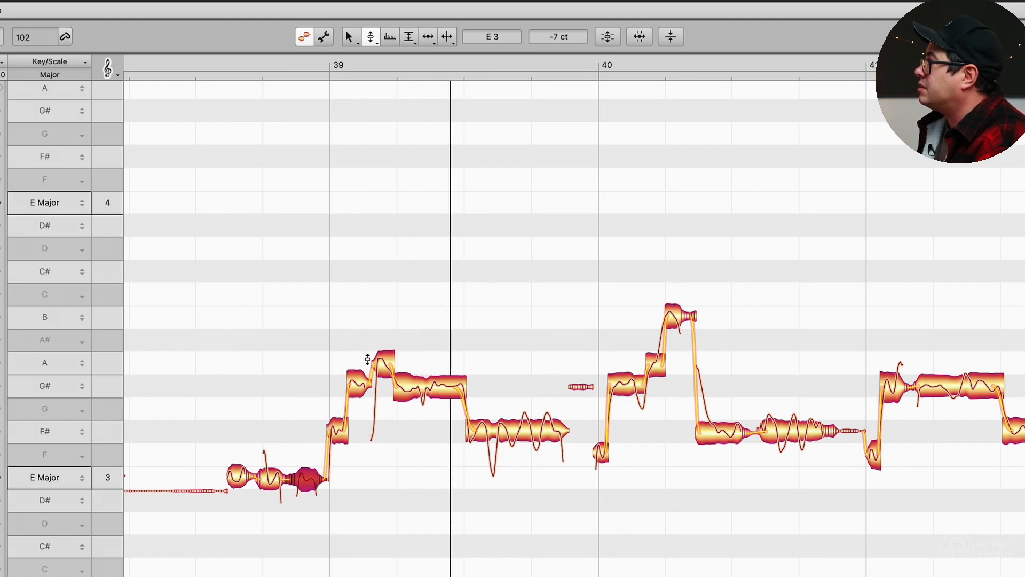
Step: Retune the A note in the first half of bar 39 to G# at +19 cents and play the phrase
left_click(385, 364)
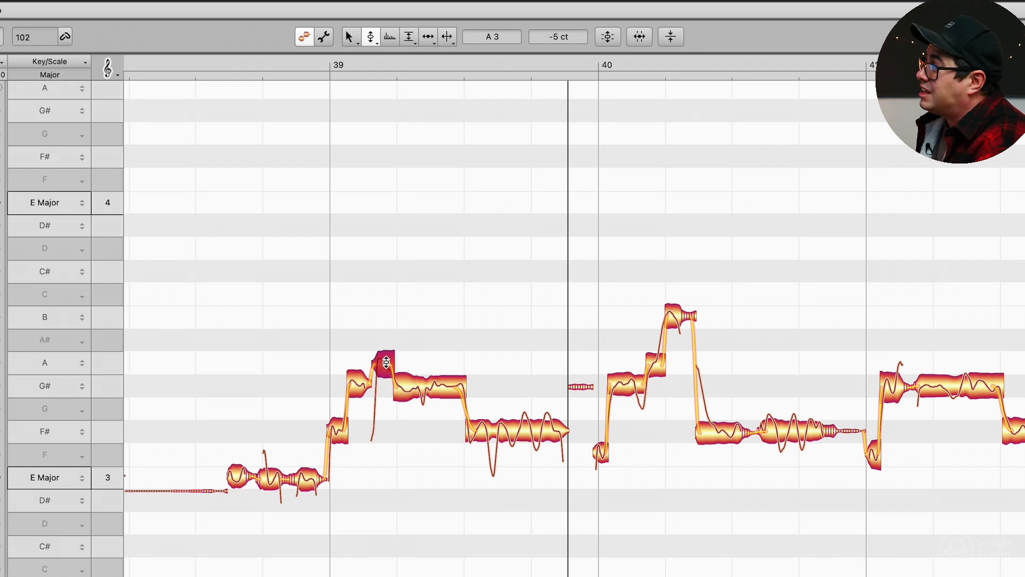
left_click_drag(386, 363, 386, 378)
key("space")
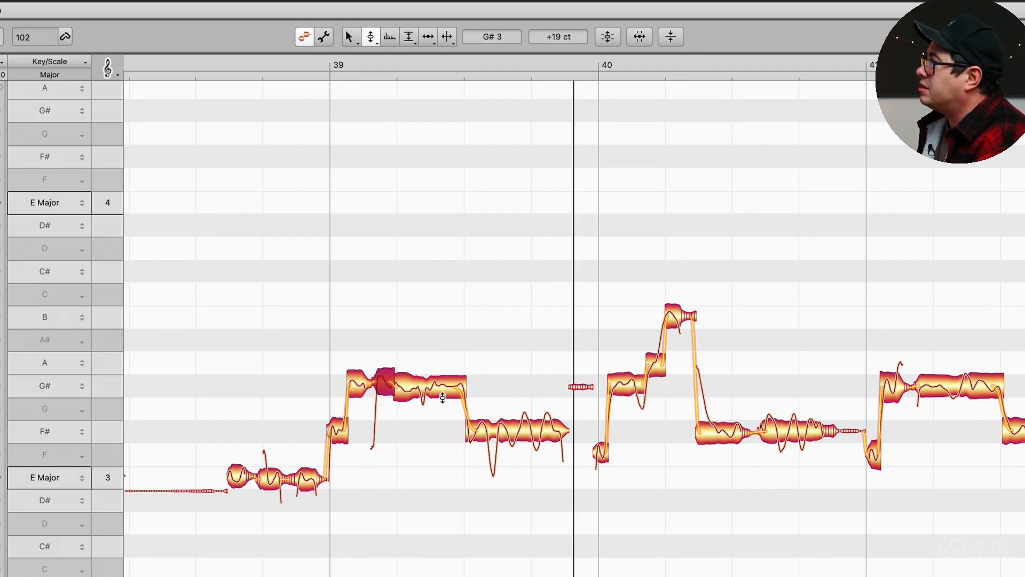
left_click(462, 384)
left_click(495, 273)
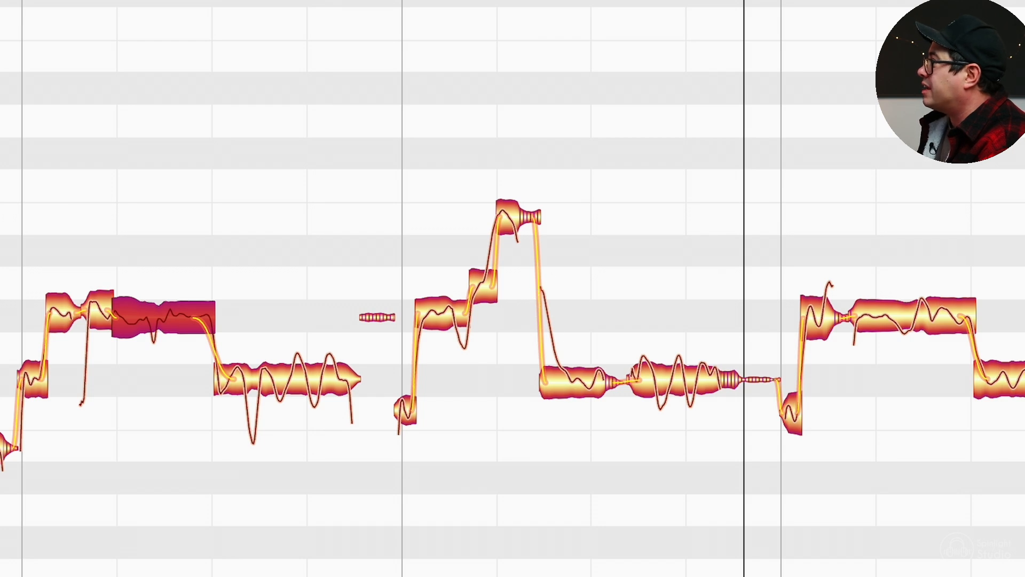
Step: With the Pitch Modulation Tool, reduce the modulation of the first F# note in bar 40 to 79%
right_click(561, 329)
left_click(556, 381)
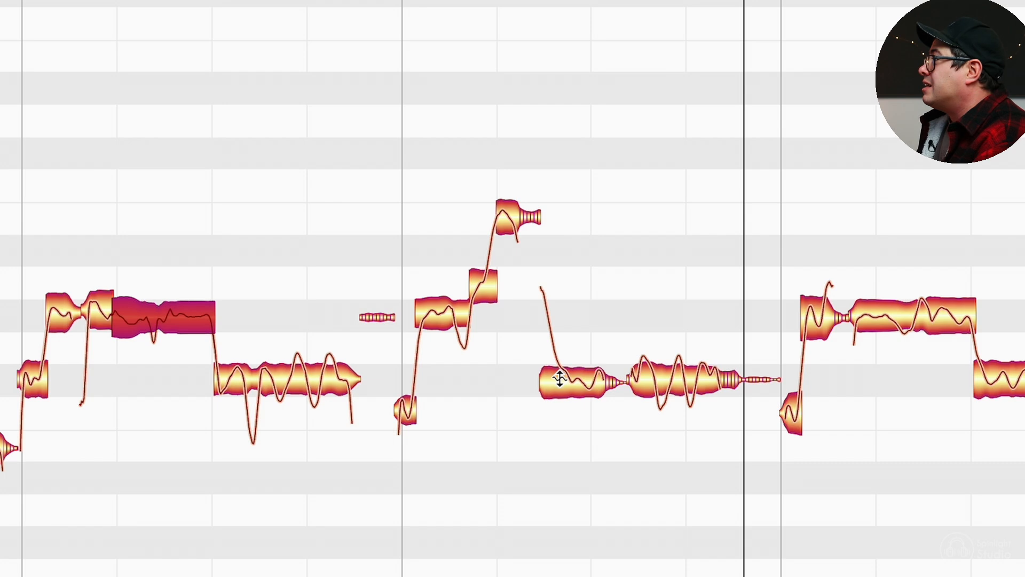
left_click(559, 379)
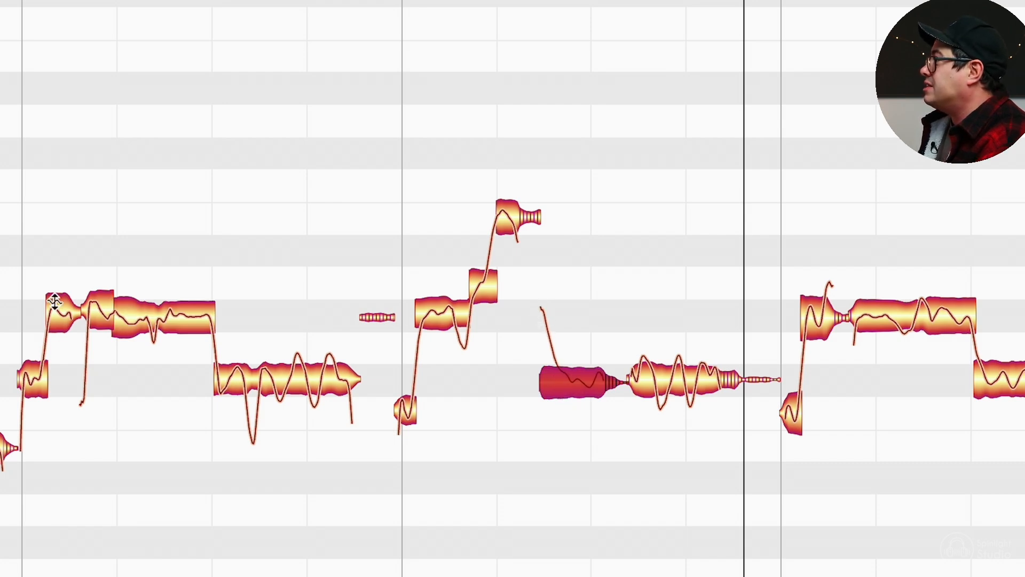
left_click(340, 4)
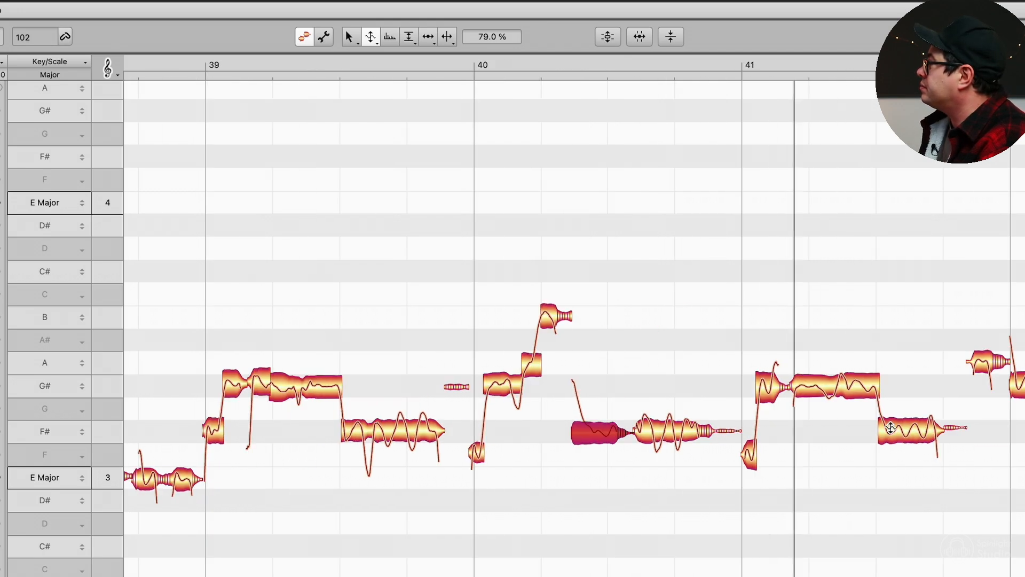
Step: With the Pitch Tool, retune the F note at the start of bar 41 to F# at -9 cents and play it back
right_click(671, 446)
left_click(671, 445)
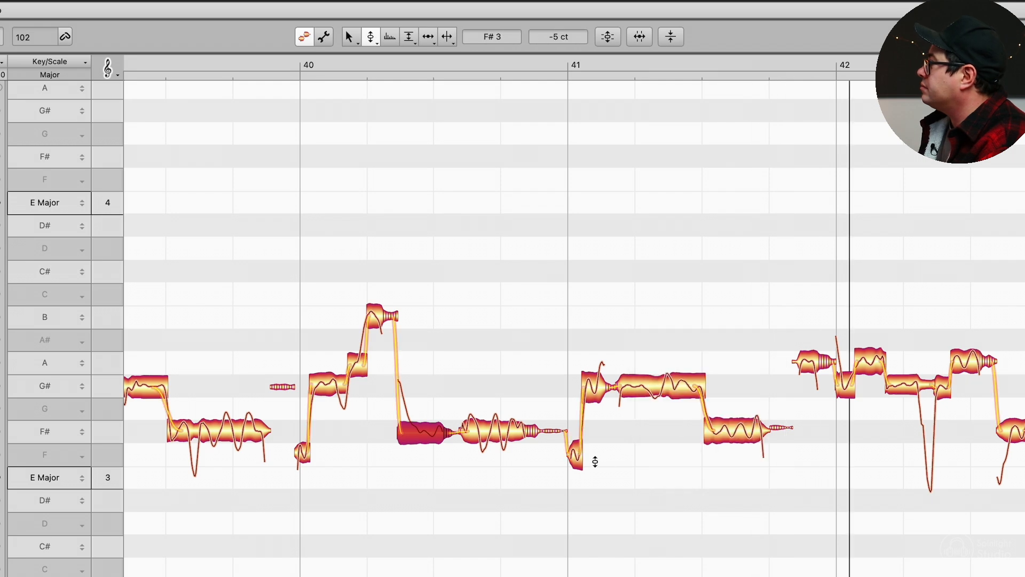
left_click_drag(572, 460, 579, 439)
double_click(526, 321)
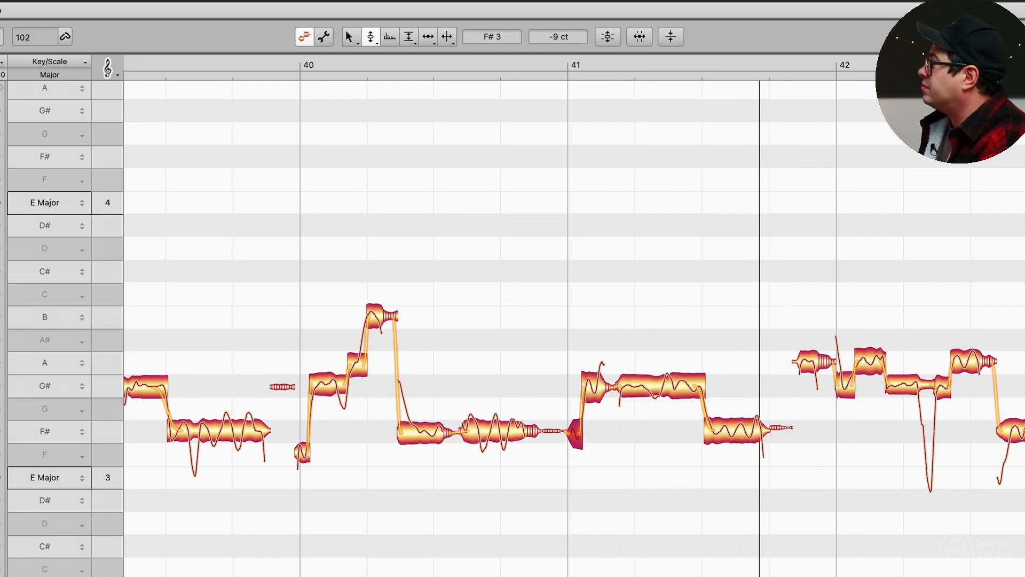
Step: Reduce the pitch modulation of the first G# note in bar 41, play it back, and return to the Pitch Tool
right_click(577, 353)
left_click(579, 369)
left_click(596, 382)
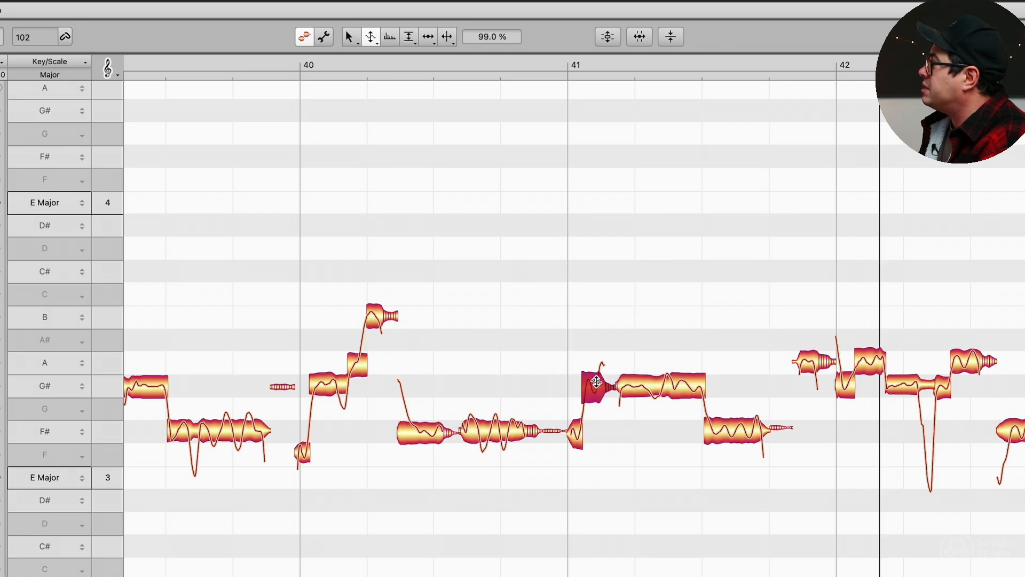
double_click(515, 325)
right_click(618, 483)
left_click(620, 463)
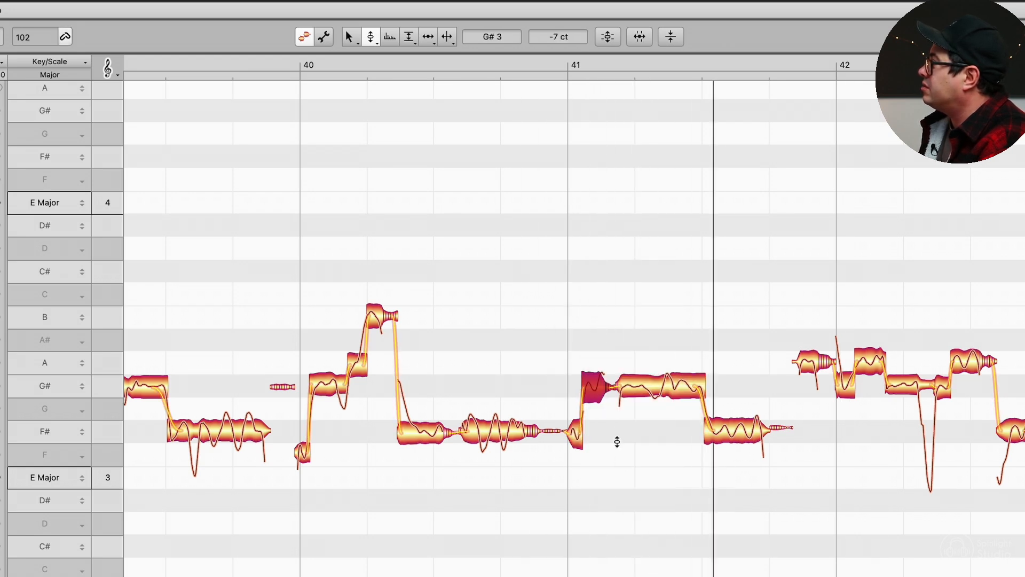
Step: Smooth the pitch transition from the F# to the G# note at the start of bar 41 and play it back
right_click(583, 420)
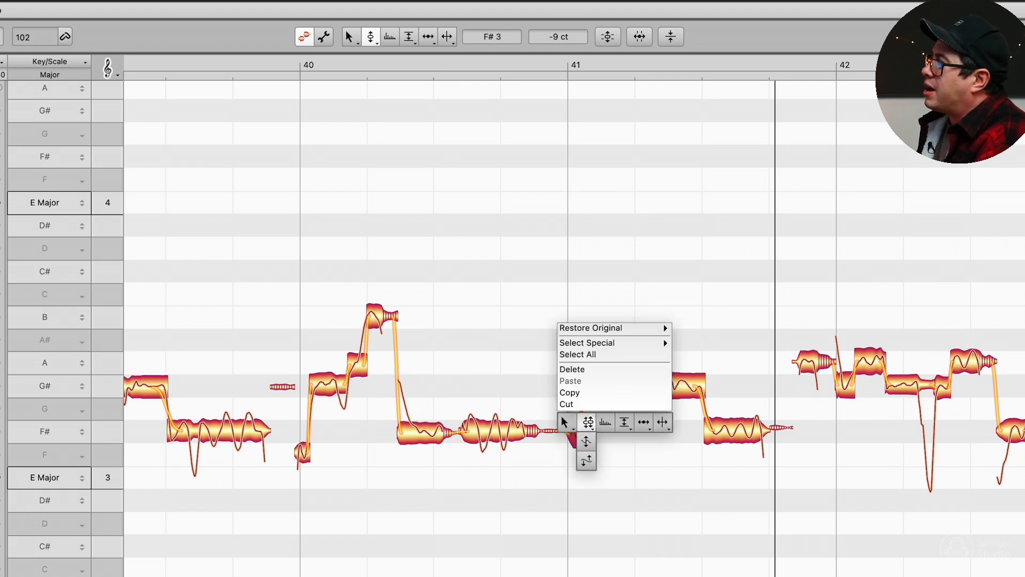
left_click_drag(655, 431, 793, 467)
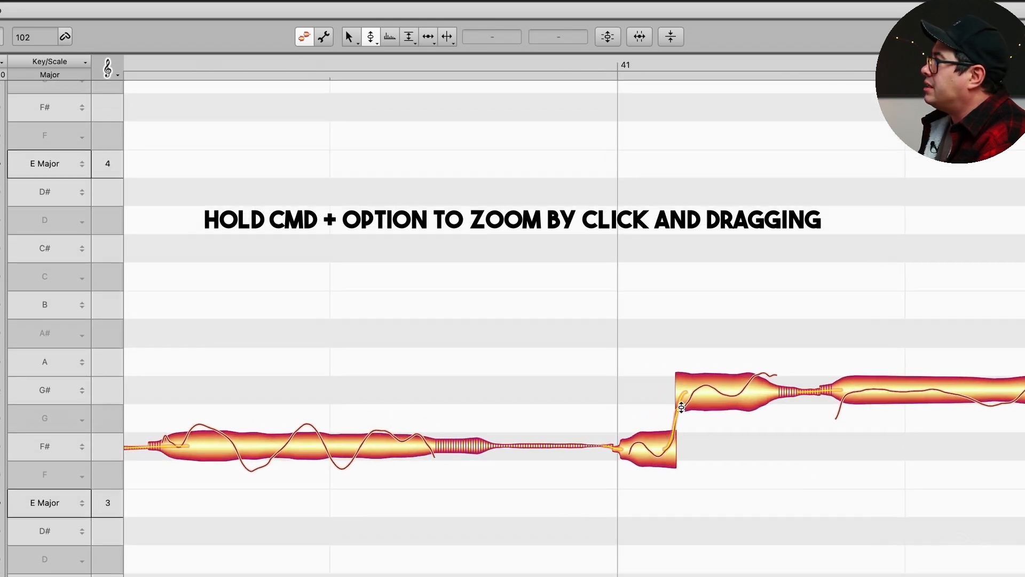
left_click(672, 433)
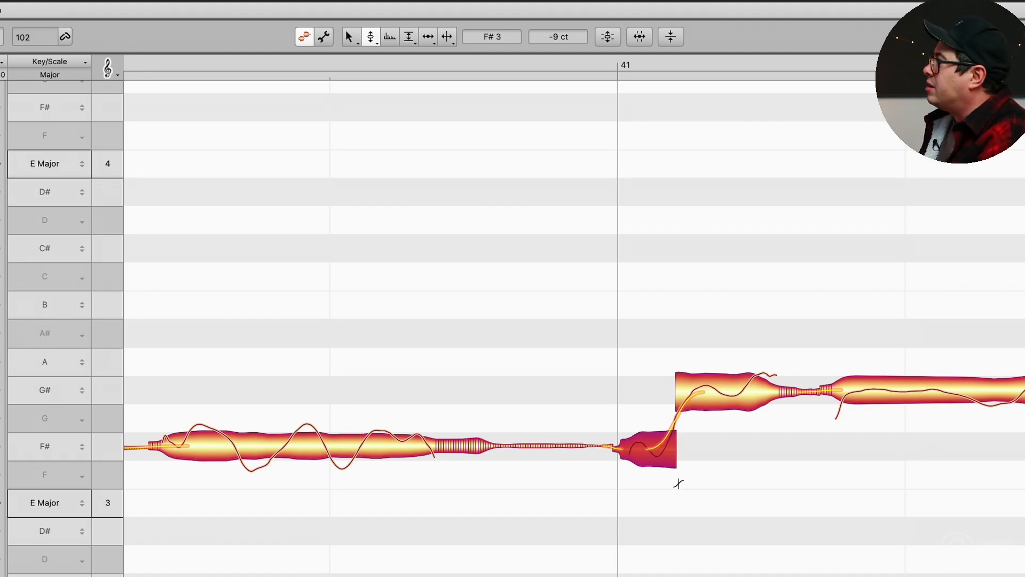
double_click(215, 159)
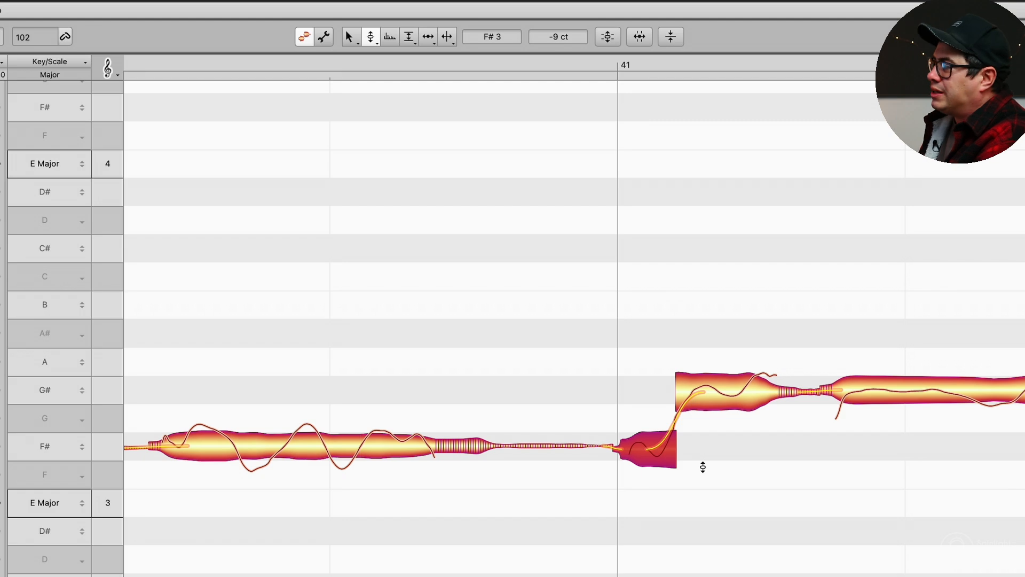
double_click(245, 197)
Step: Set the pitch modulation of the long G# note in bar 41 to 67%
left_click_drag(801, 570, 714, 558)
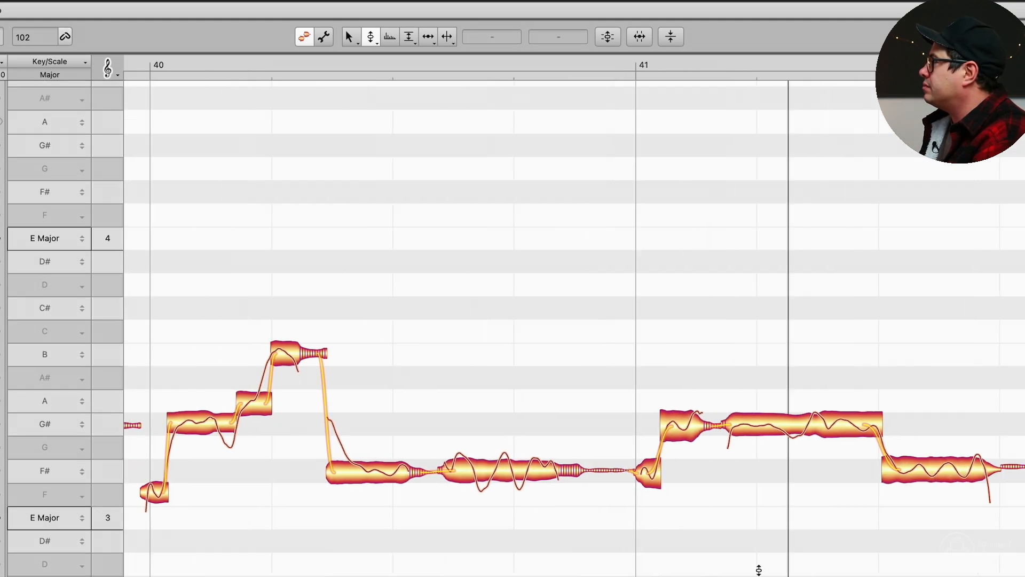
right_click(601, 400)
left_click(599, 437)
left_click_drag(556, 413, 522, 299)
right_click(570, 375)
left_click(570, 394)
right_click(565, 446)
left_click(565, 427)
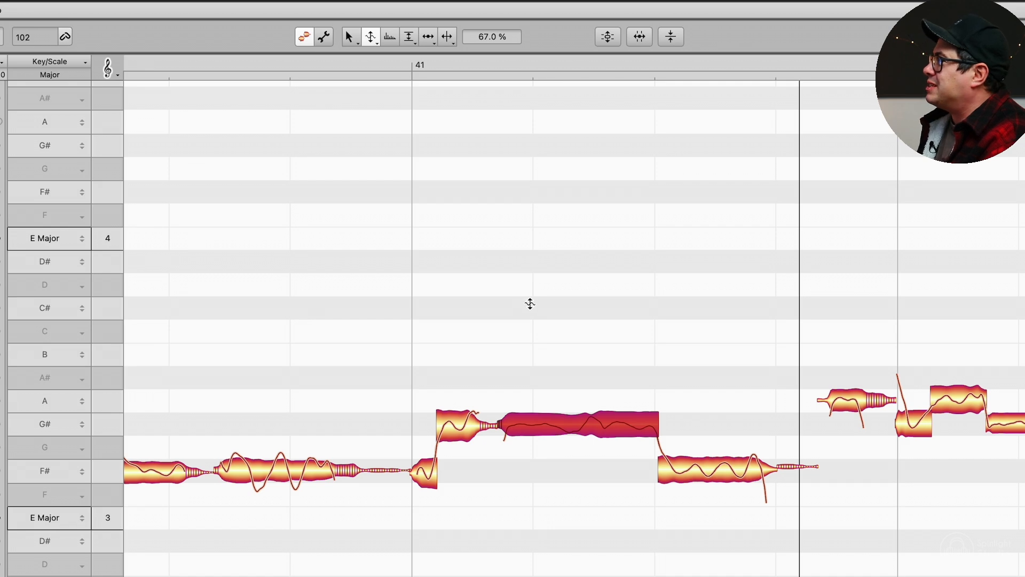
Step: Switch from the Pitch Modulation Tool back to the Pitch Tool and play on into bar 42
right_click(532, 307)
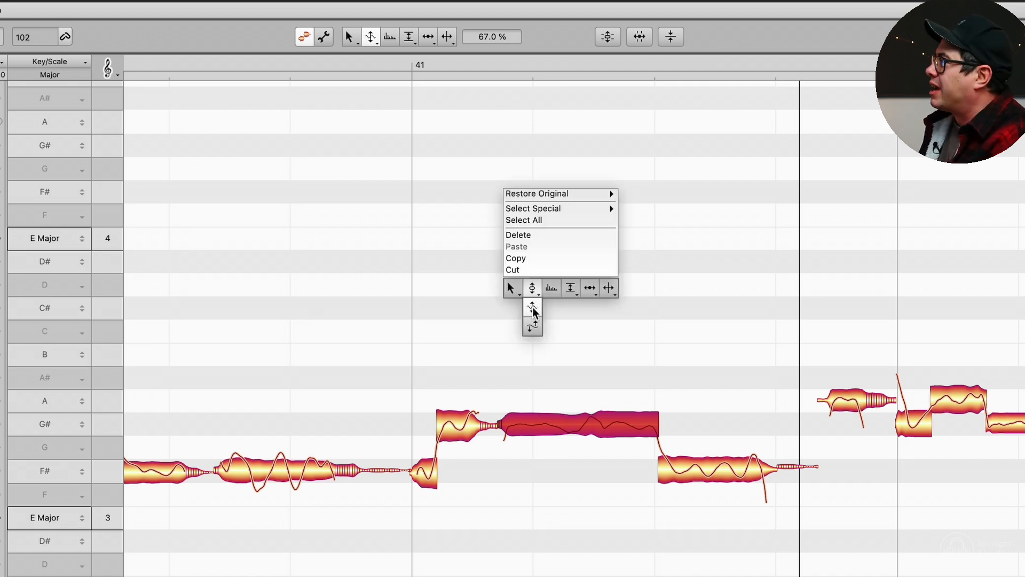
left_click(534, 312)
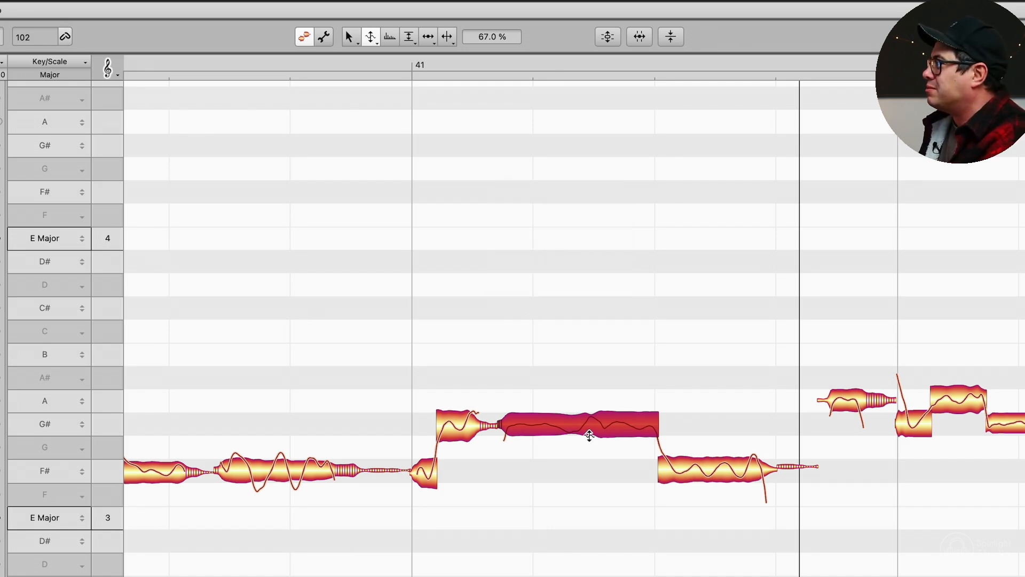
right_click(655, 374)
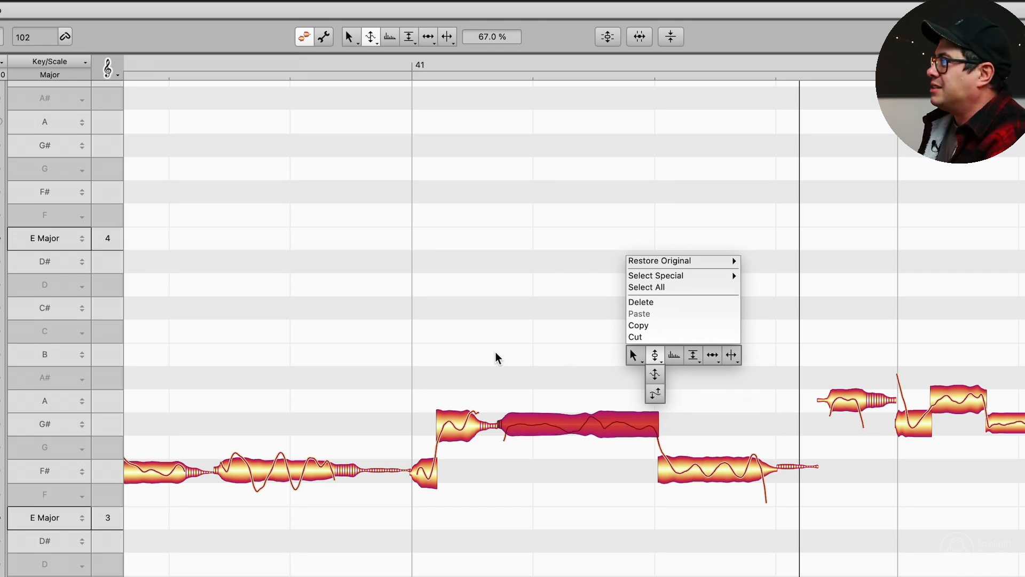
left_click(529, 345)
key("space")
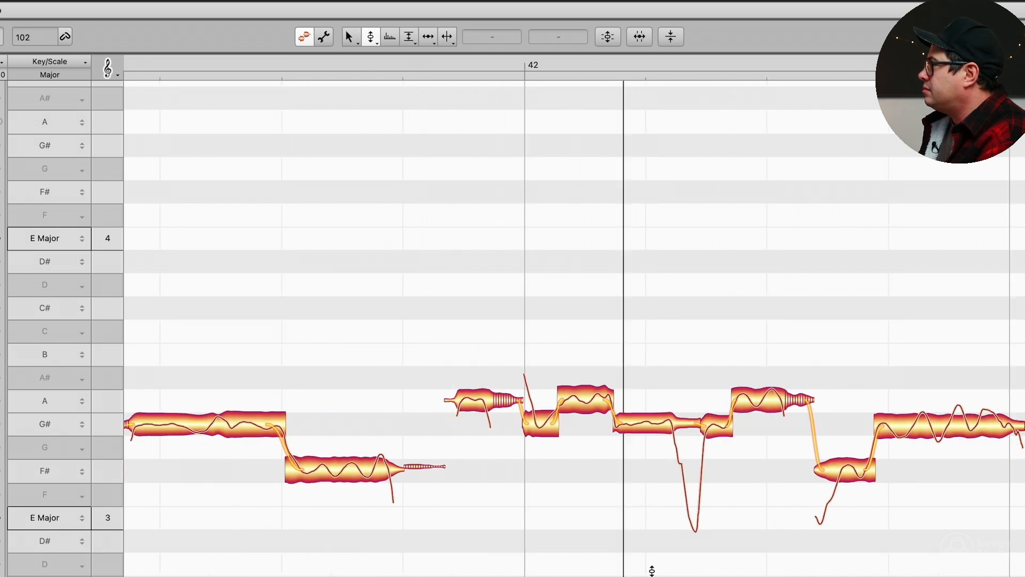
Step: Smooth the pitch transition from the F# to the G# note in the second half of bar 42 and play the passage
right_click(817, 465)
left_click(819, 463)
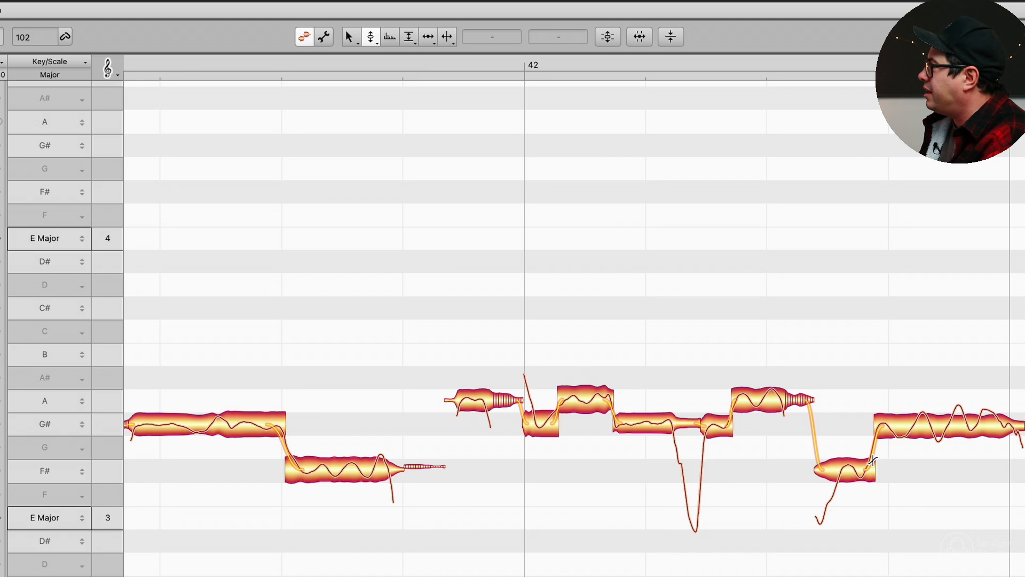
left_click(871, 457)
key("space")
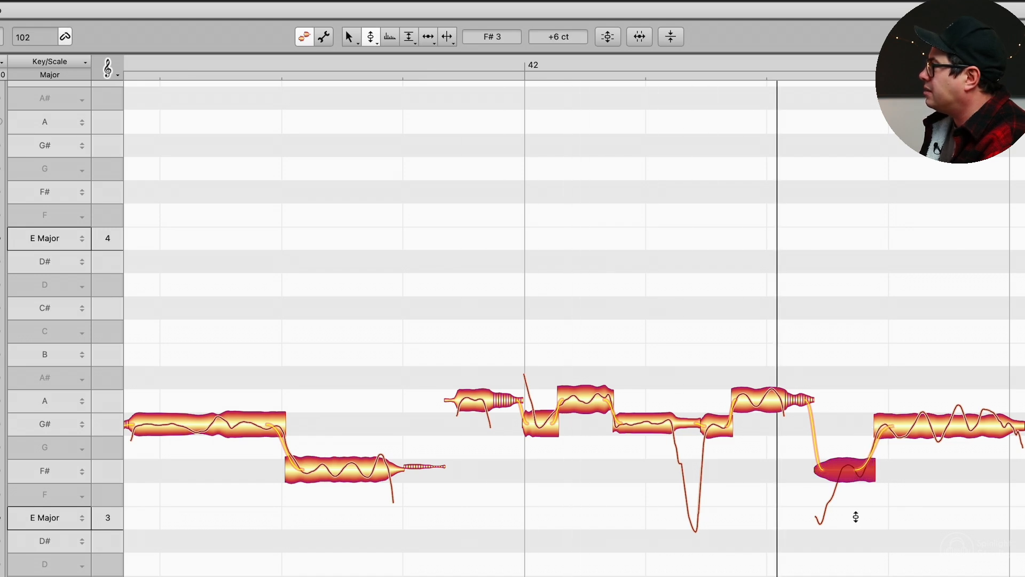
left_click(894, 539)
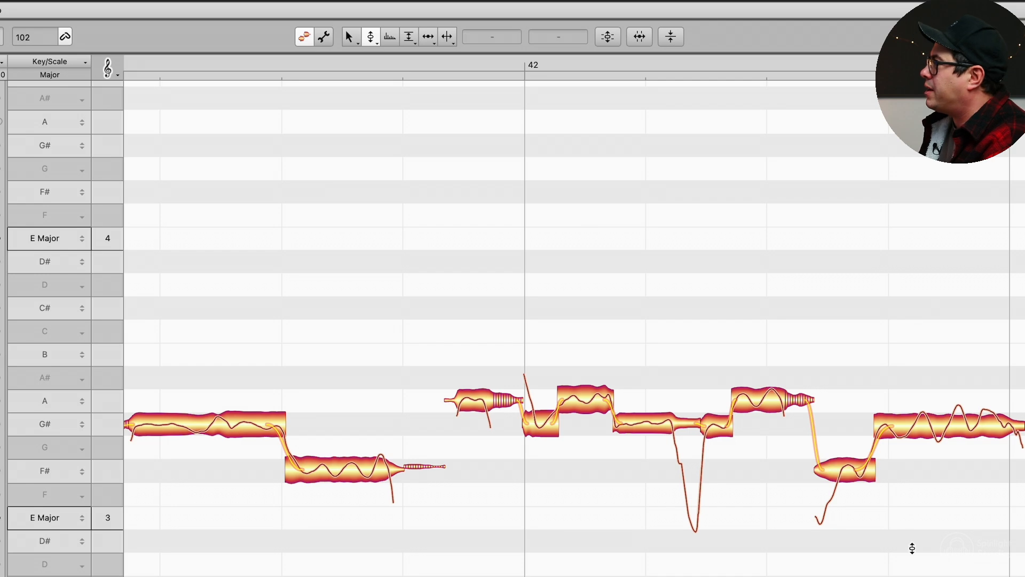
Step: Reduce the pitch modulation of the F# note in the second half of bar 36 to 16% and play it back
double_click(980, 565, "alt+super")
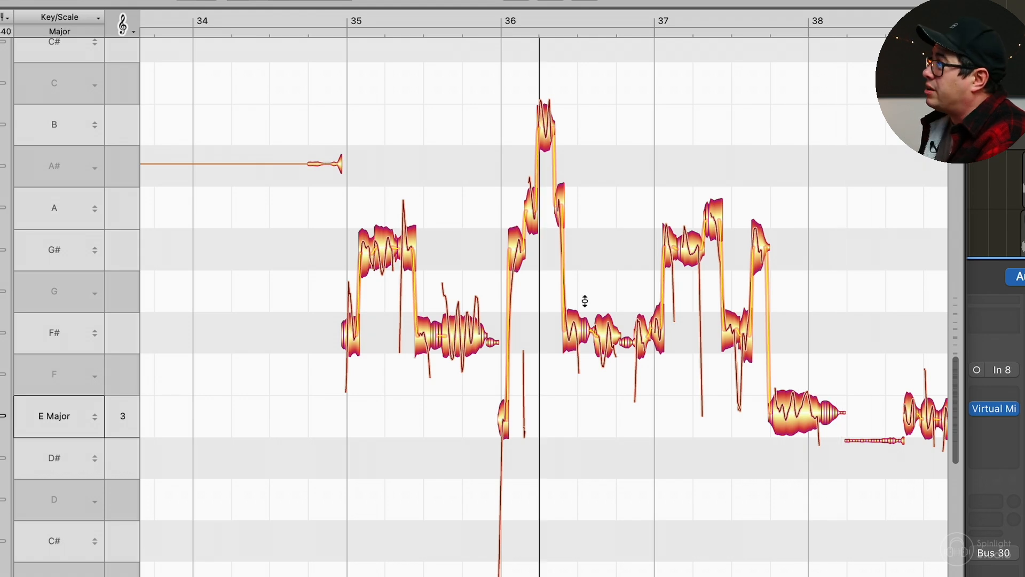
left_click(610, 335)
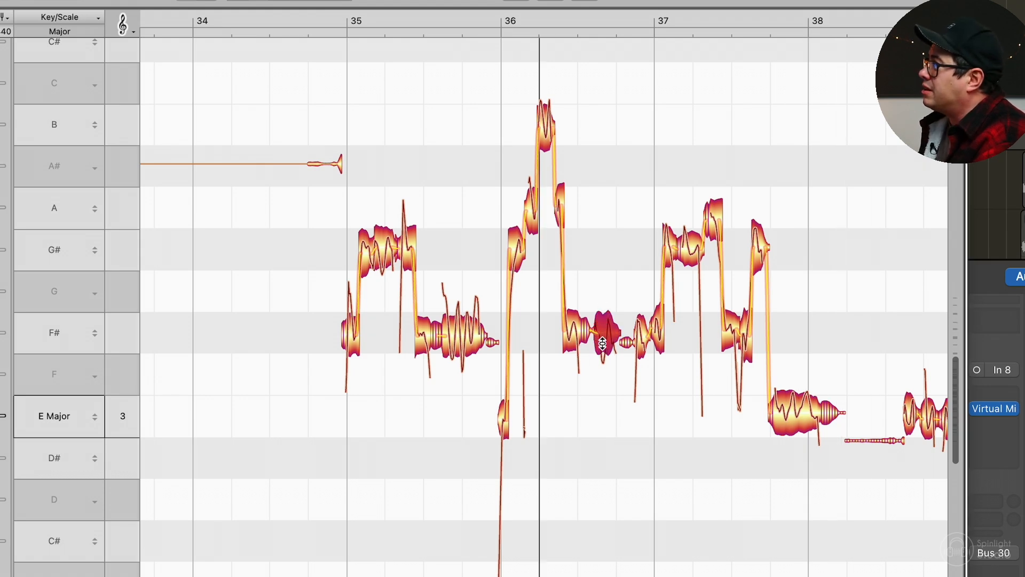
right_click(617, 313)
left_click(608, 332)
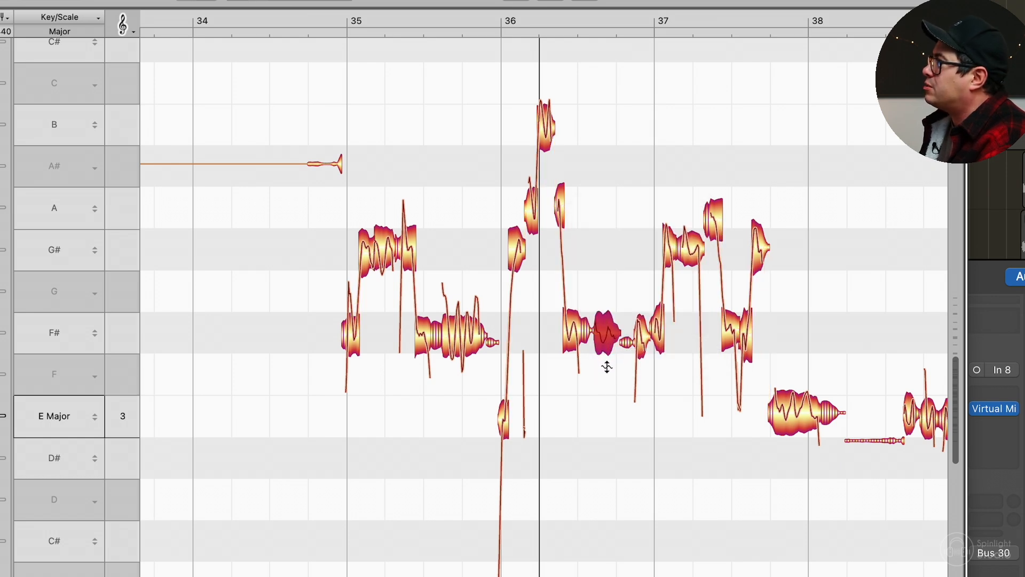
key("space")
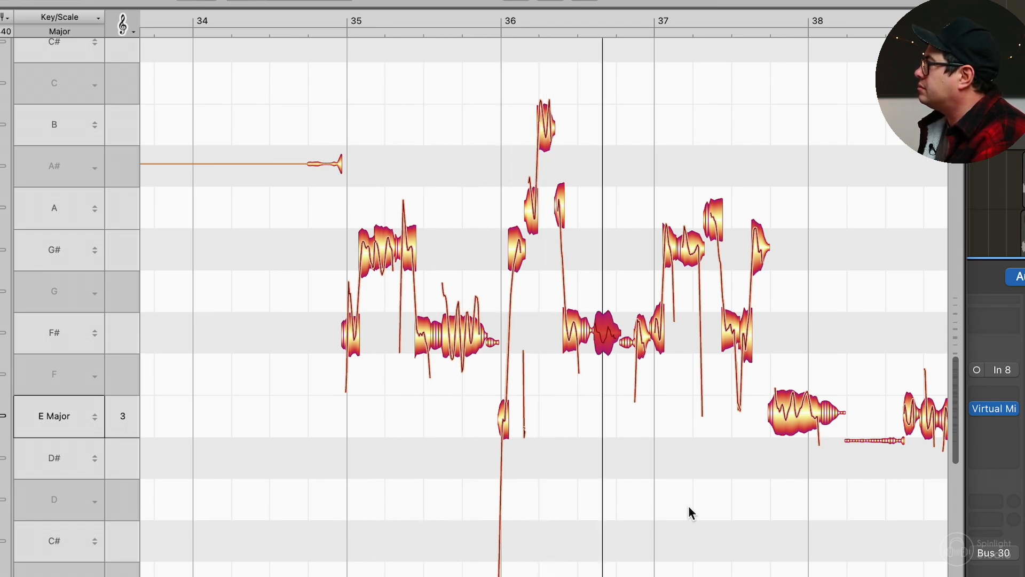
key("space")
right_click(561, 404)
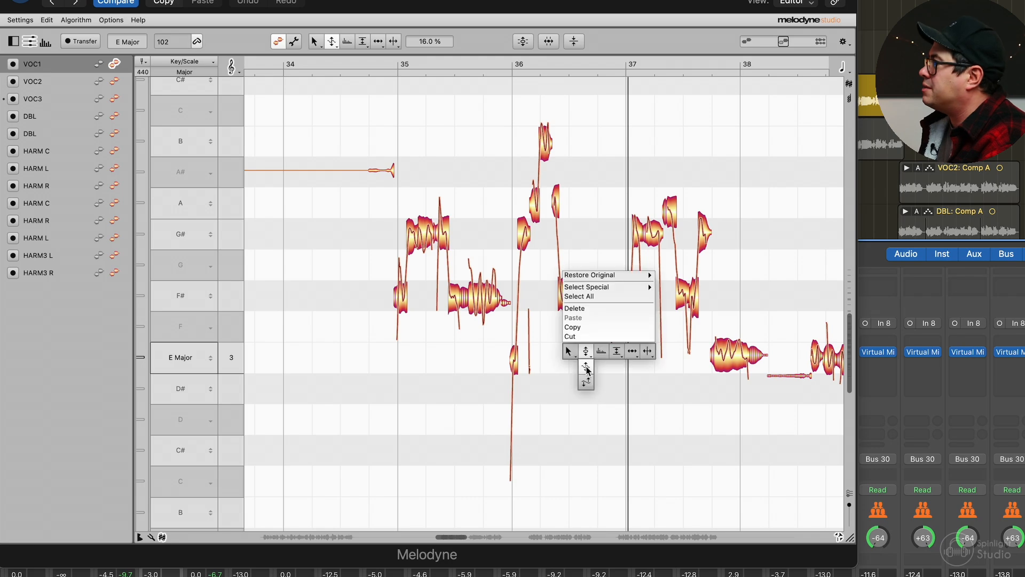
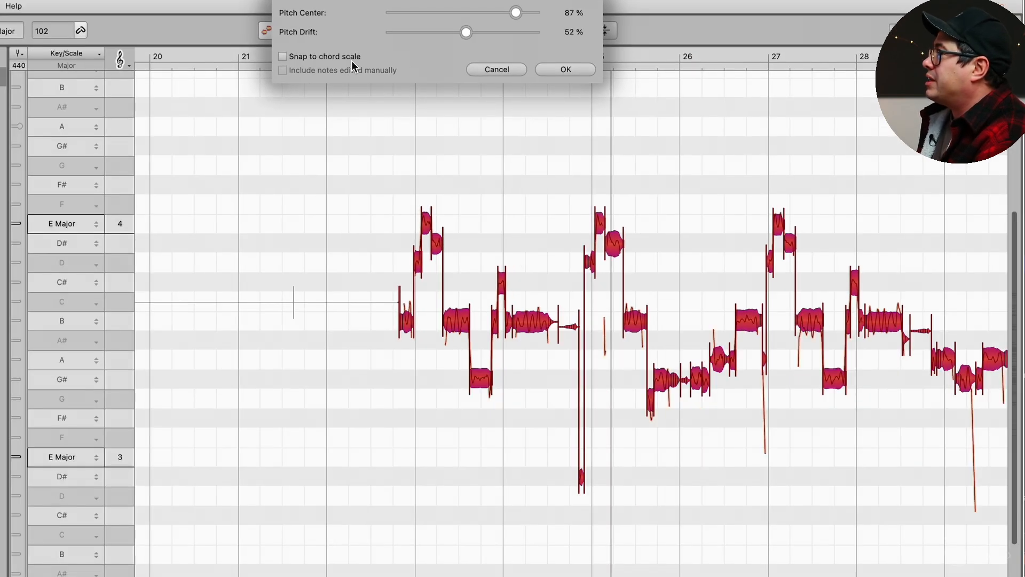
Step: Compare the corrected notes with Snap to chord scale switched on and off in the pitch correction macro
left_click(334, 55)
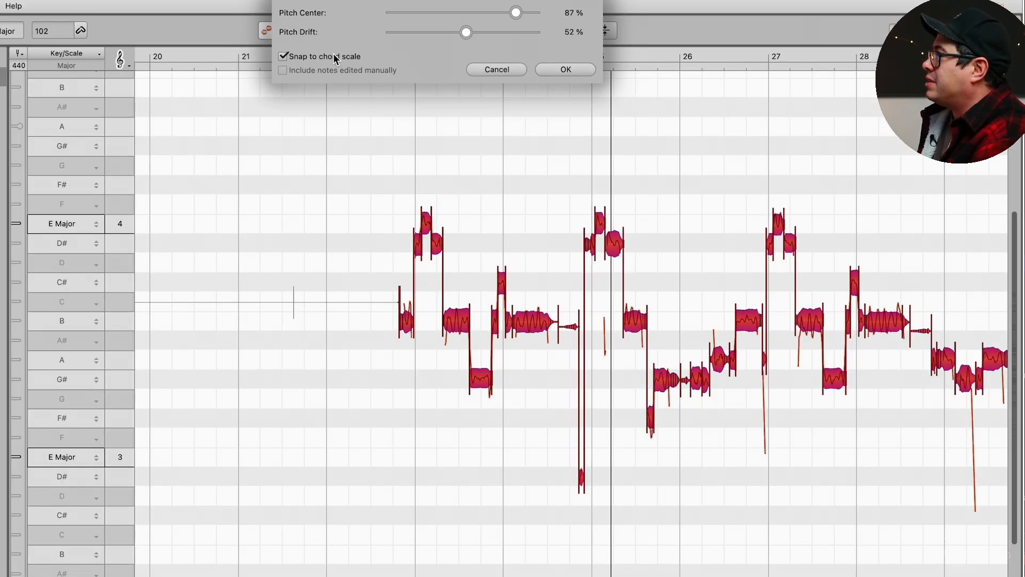
left_click(334, 56)
left_click(334, 57)
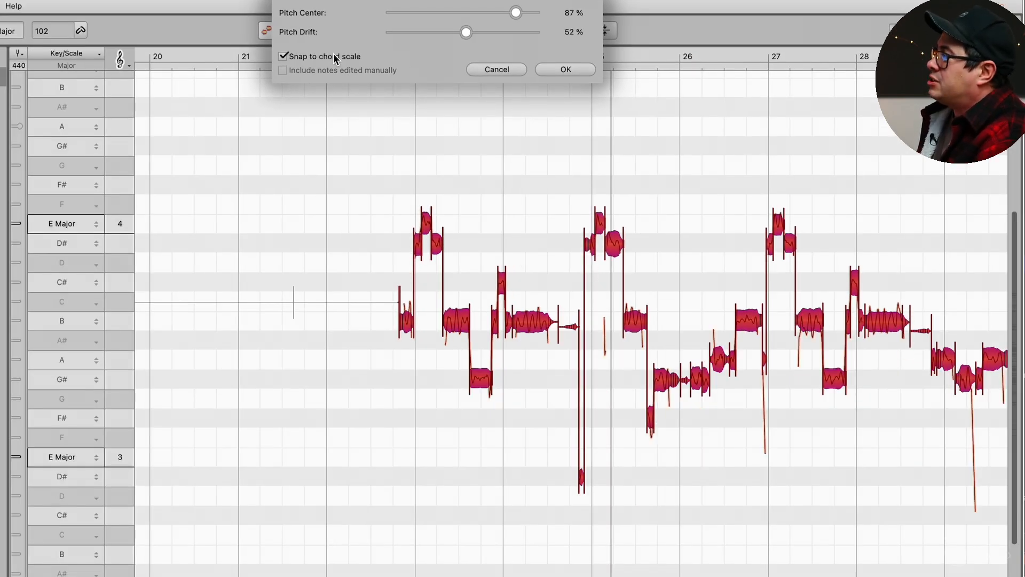
left_click(333, 55)
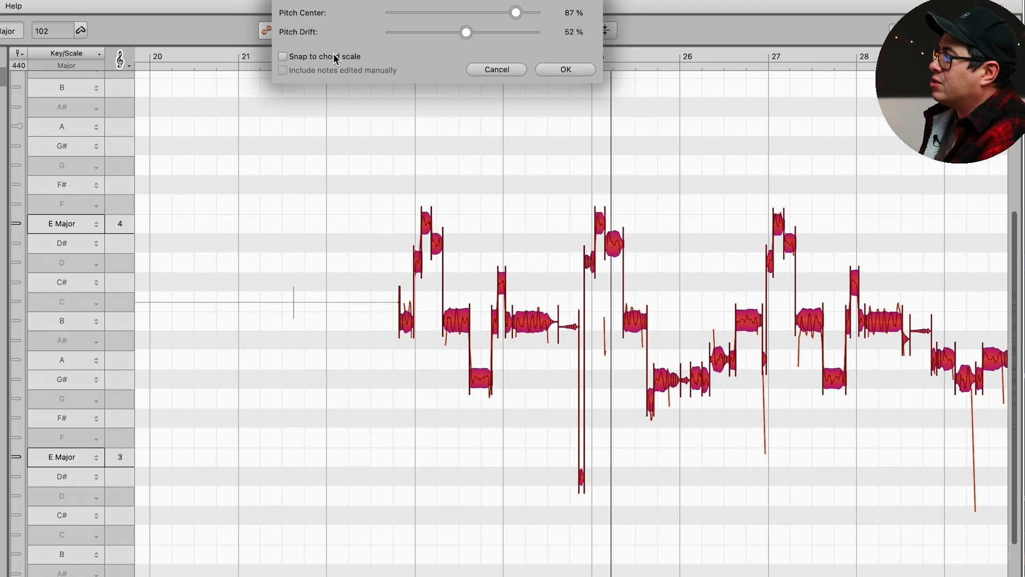
left_click(333, 56)
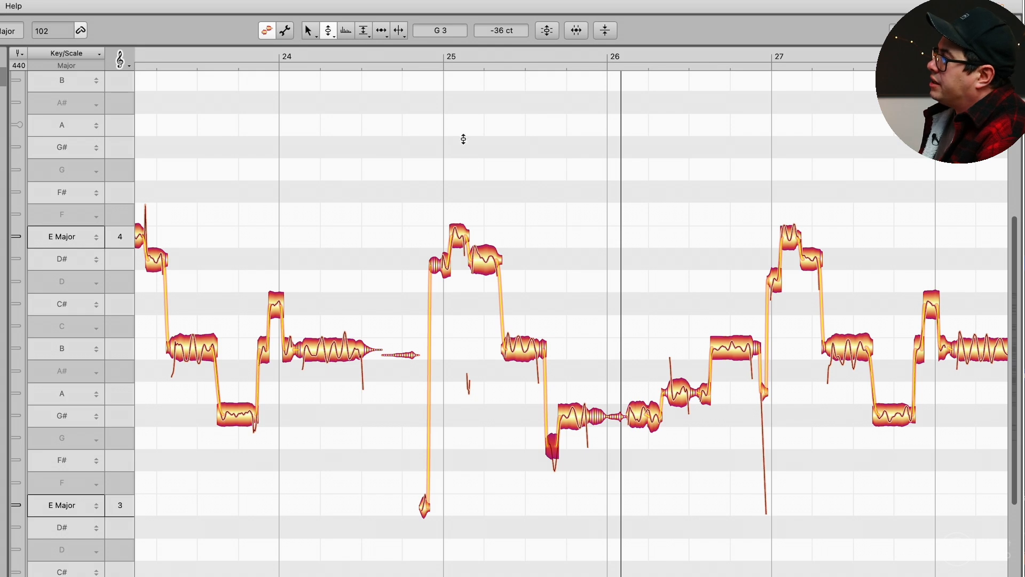
Step: Move the short G note in the second half of bar 25 down to F# at 0 cents and play it back
key("space")
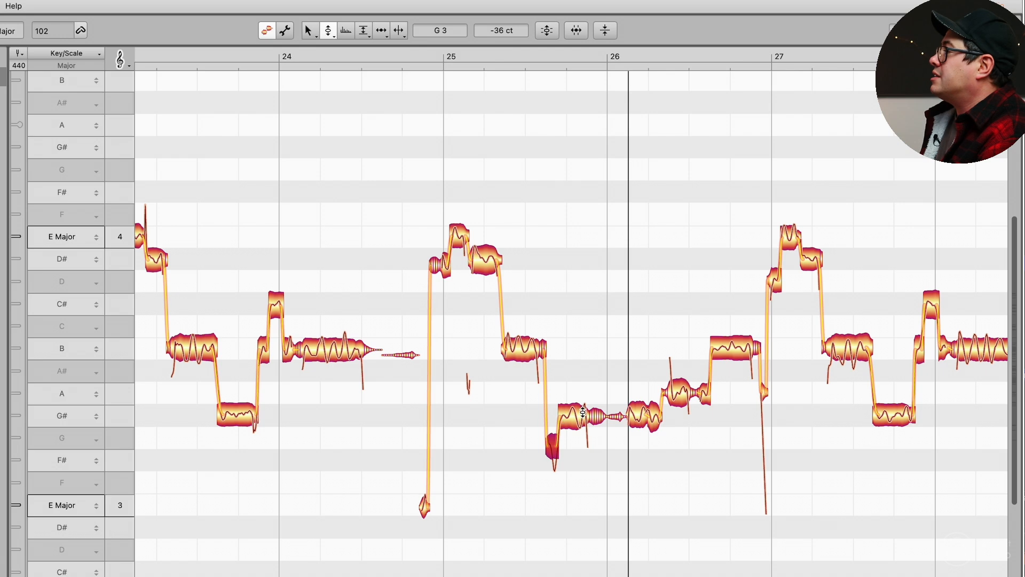
left_click(581, 415)
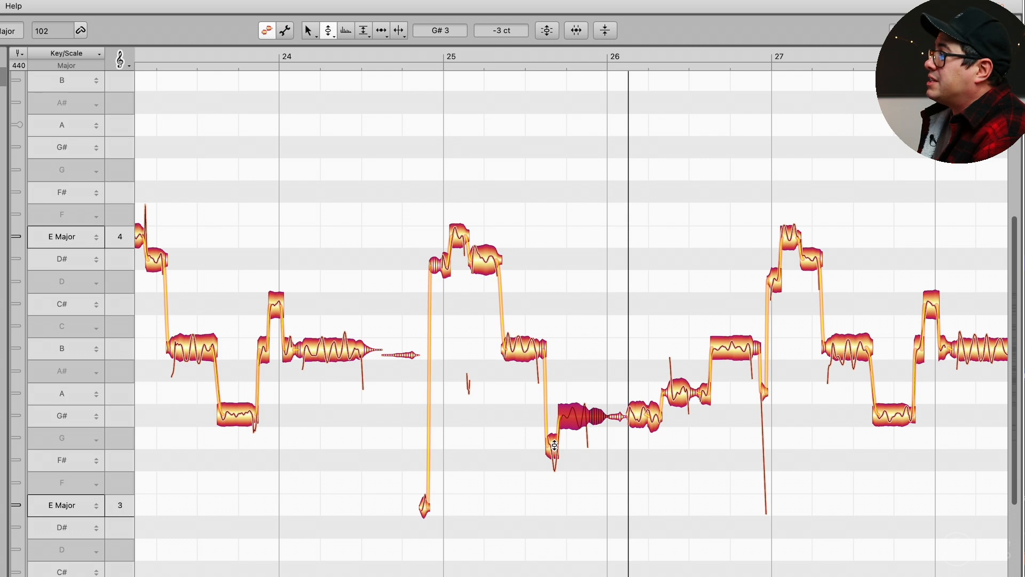
left_click_drag(553, 442, 555, 461)
double_click(555, 463)
key("space")
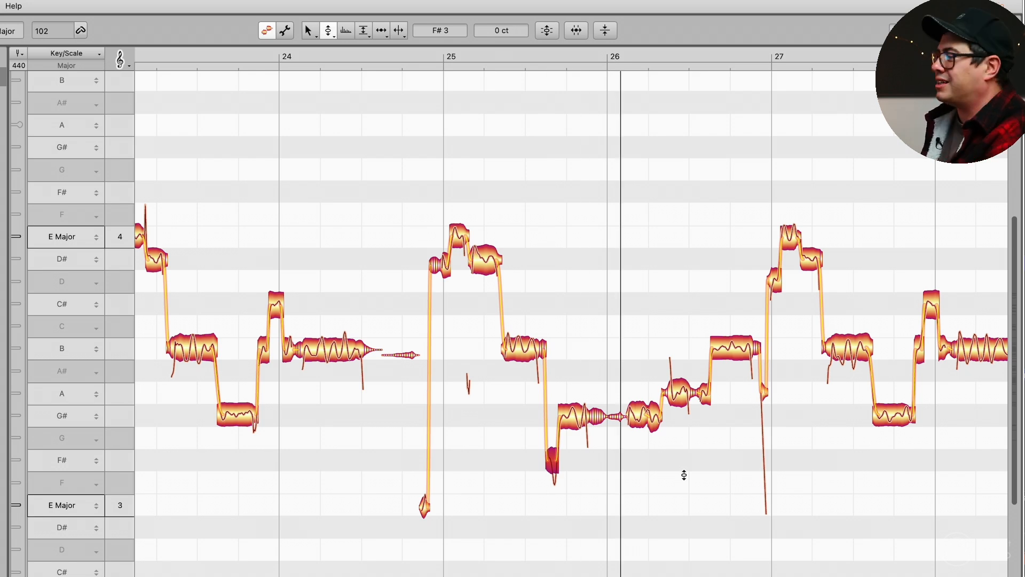
Step: Move the short F# note in the second half of bar 25 up to G 3 at -10 cents and play on
left_click(557, 438)
scroll(557, 439, "up", 4)
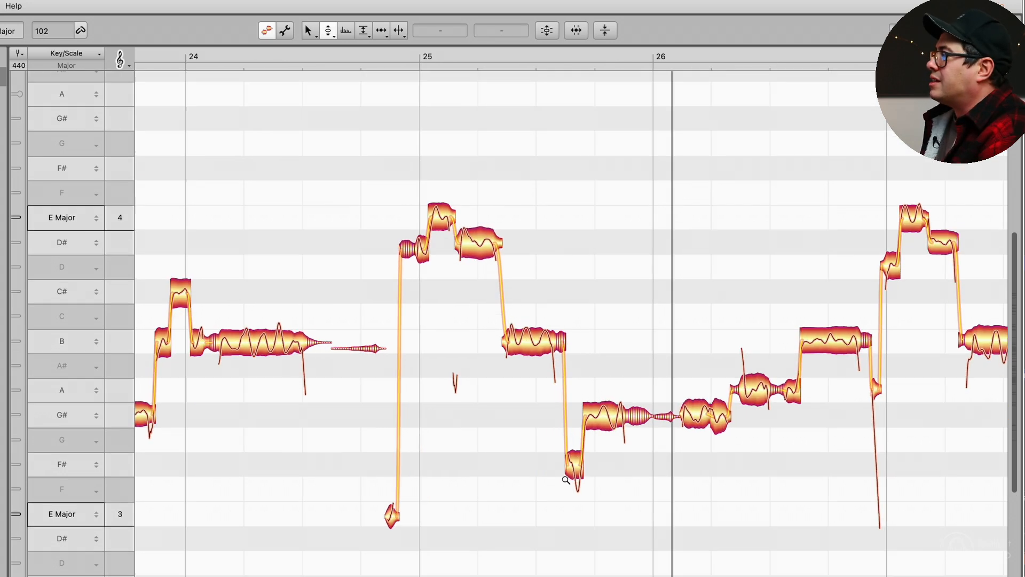
left_click_drag(579, 471, 581, 450)
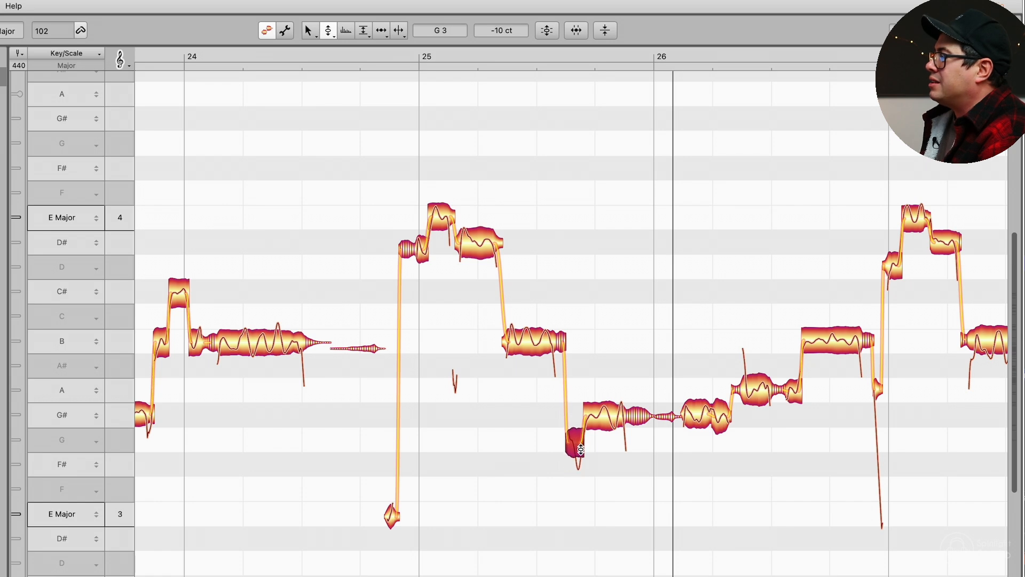
key("space")
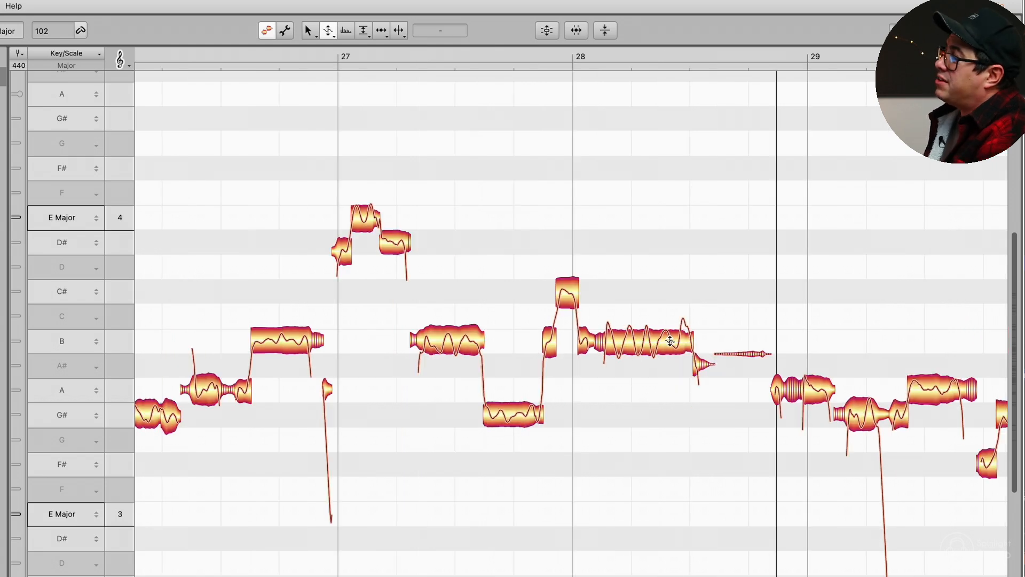
Step: Play from bar 27 and set the pitch modulation of the long B note in bar 28 to 78%
double_click(343, 125)
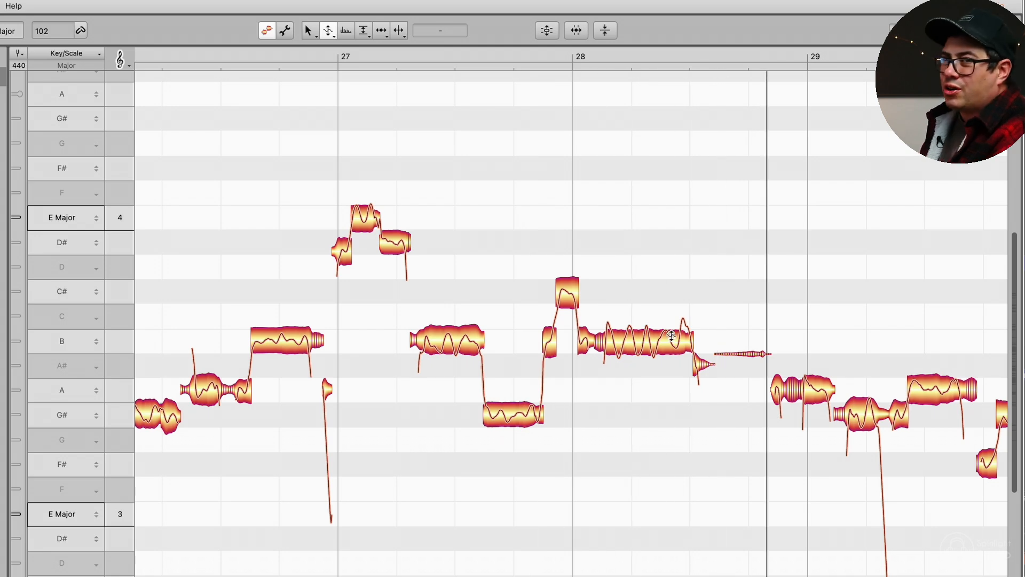
right_click(668, 268)
left_click(670, 273)
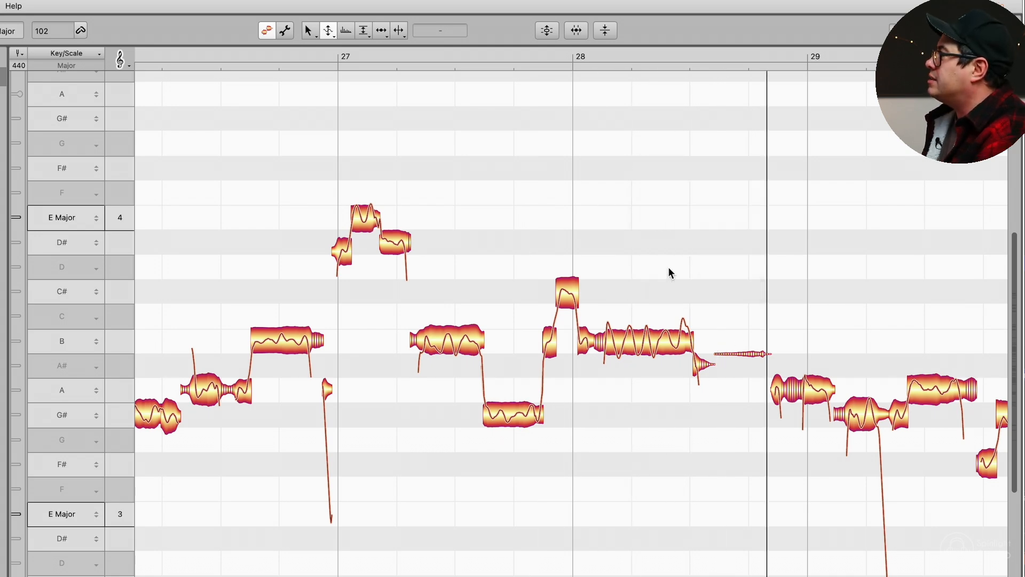
left_click_drag(646, 338, 646, 356)
Step: Try a pitch drift of -131.2% on the long B note in bar 28 and play it back from bar 27
right_click(646, 292)
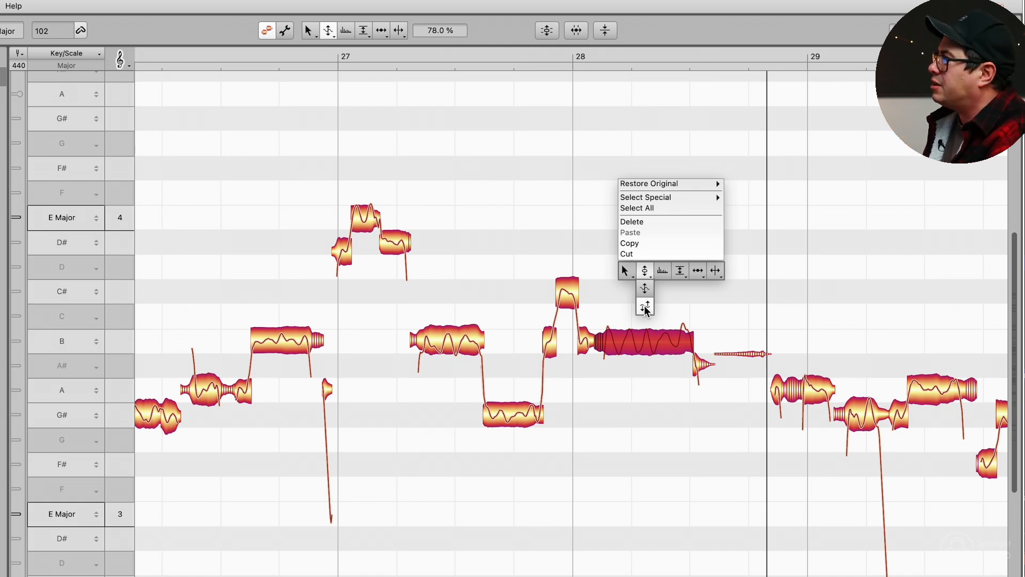
left_click(645, 306)
left_click_drag(644, 344, 631, 504)
double_click(361, 123)
key("space")
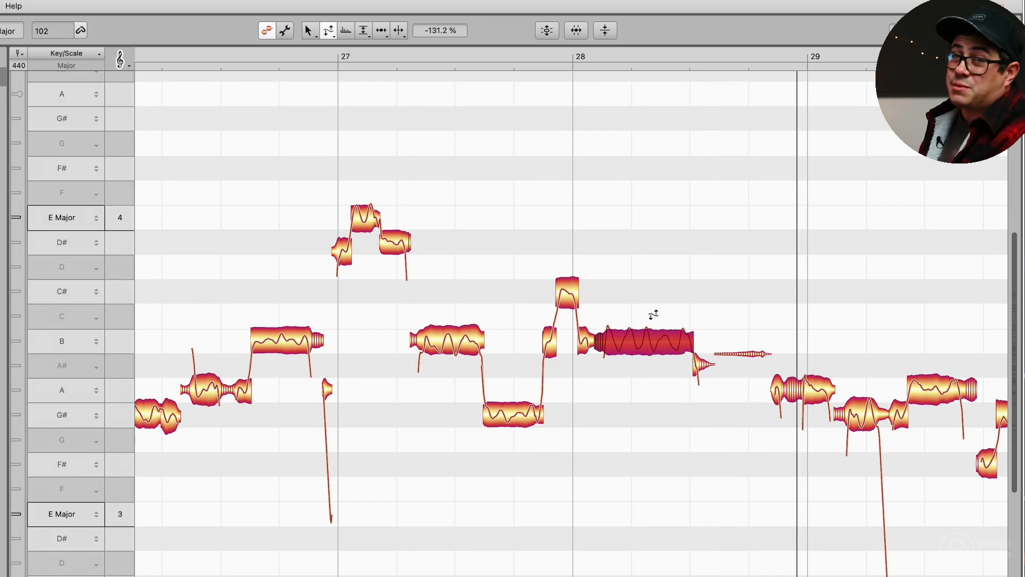
Step: Set the pitch modulation of the long B note in bar 28 to 22% and play the passage
right_click(707, 284)
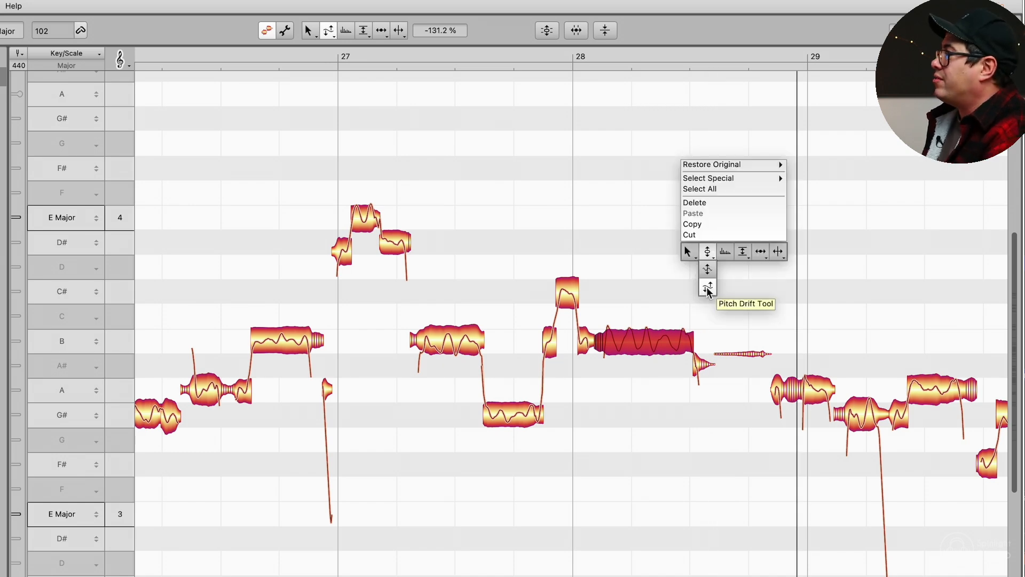
left_click(707, 273)
left_click_drag(634, 346, 634, 381)
key("space")
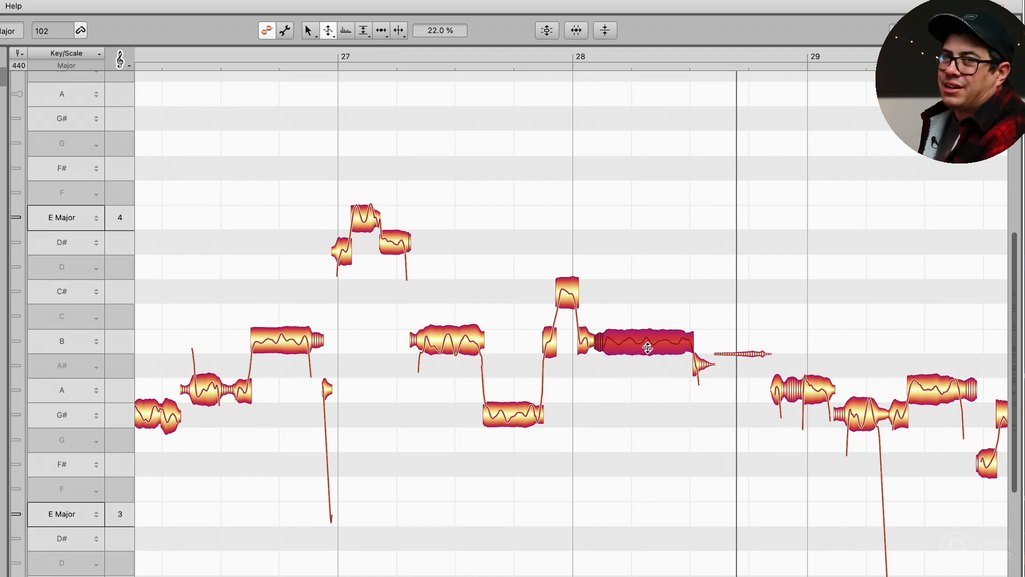
key("space")
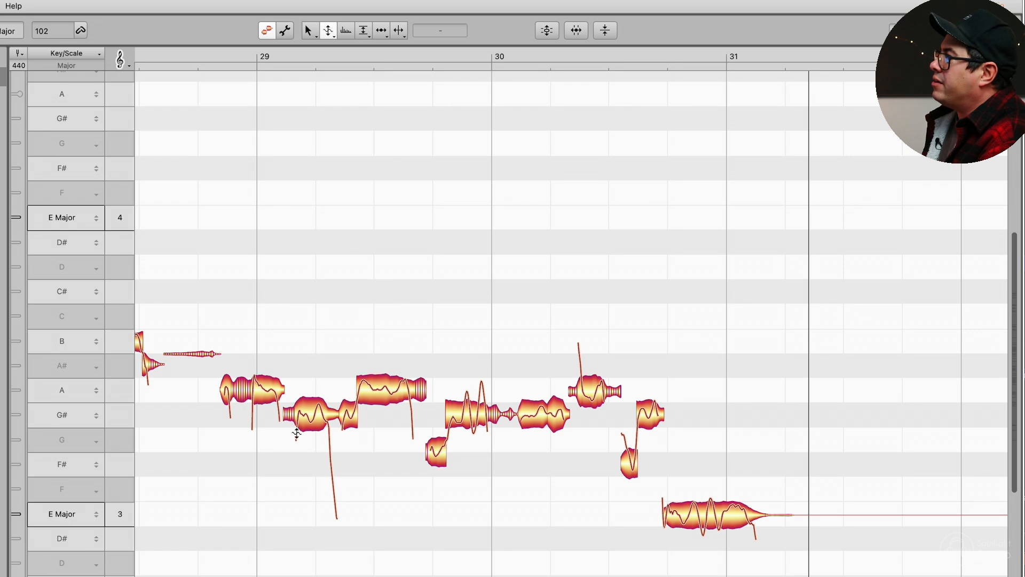
Step: Reduce the pitch modulation of notes in bars 29 to 30, including the long A to 27% and bar 30's first G# to 69%, and play back
left_click(372, 386)
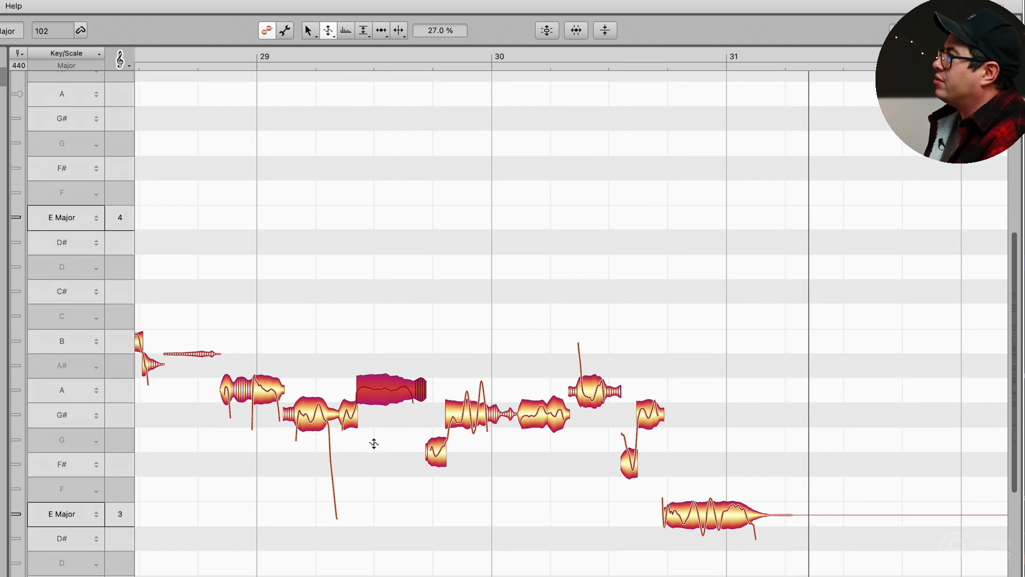
left_click(471, 412)
left_click(532, 422)
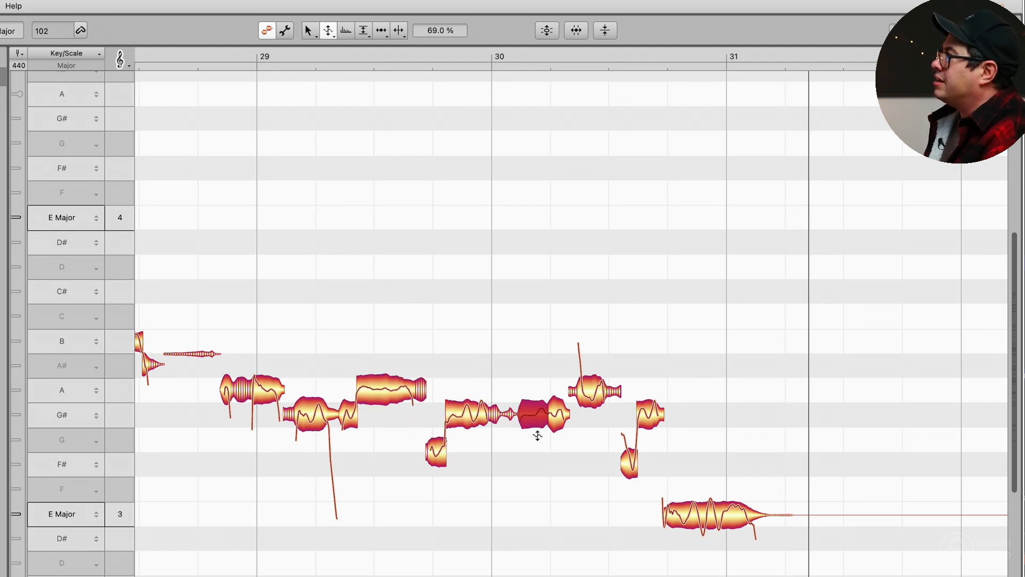
left_click(721, 504)
left_click(256, 388)
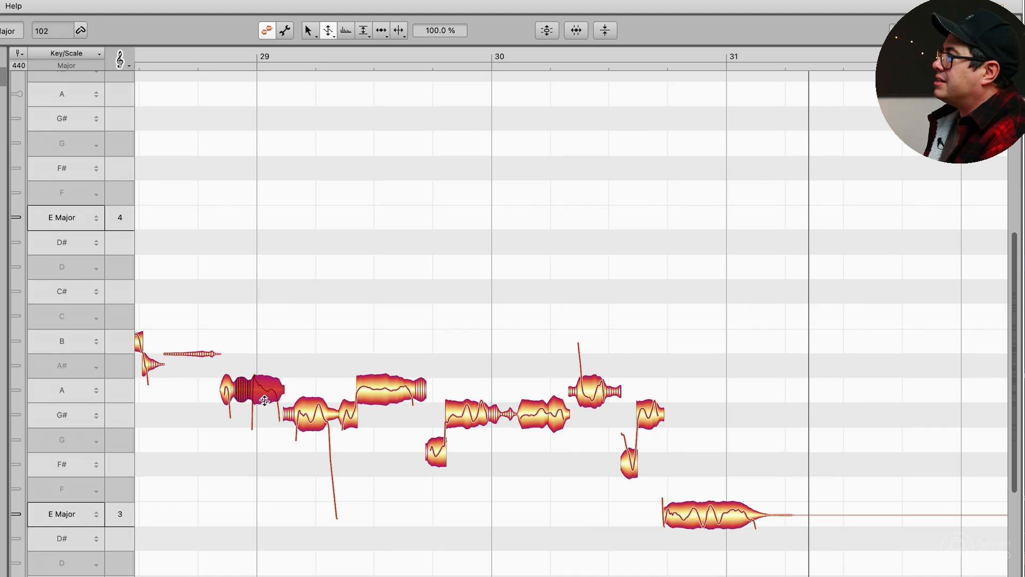
key("space")
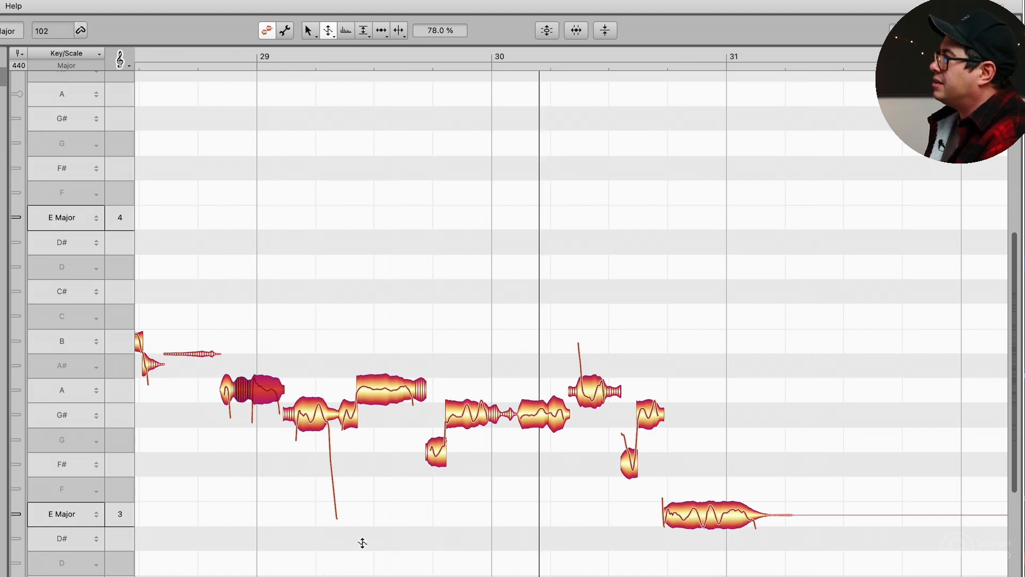
key("space")
Step: Undo the recent pitch modulation reductions and play the vocal again
key("super+z")
key("super+z")
key("super+z")
key("space")
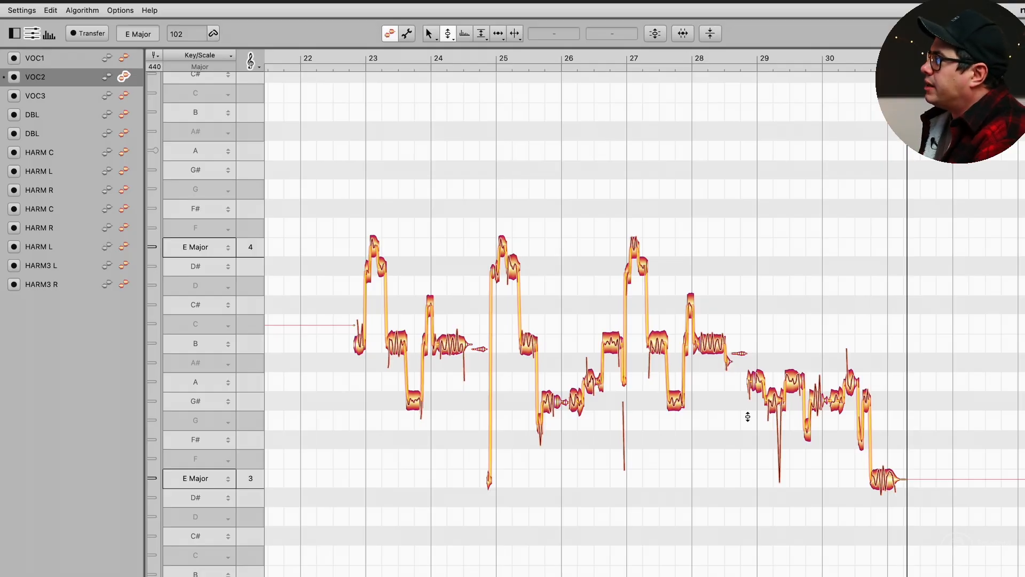
Step: Display only the HARM L notes as a reference behind the VOC2 vocal
left_click_drag(108, 189, 108, 249)
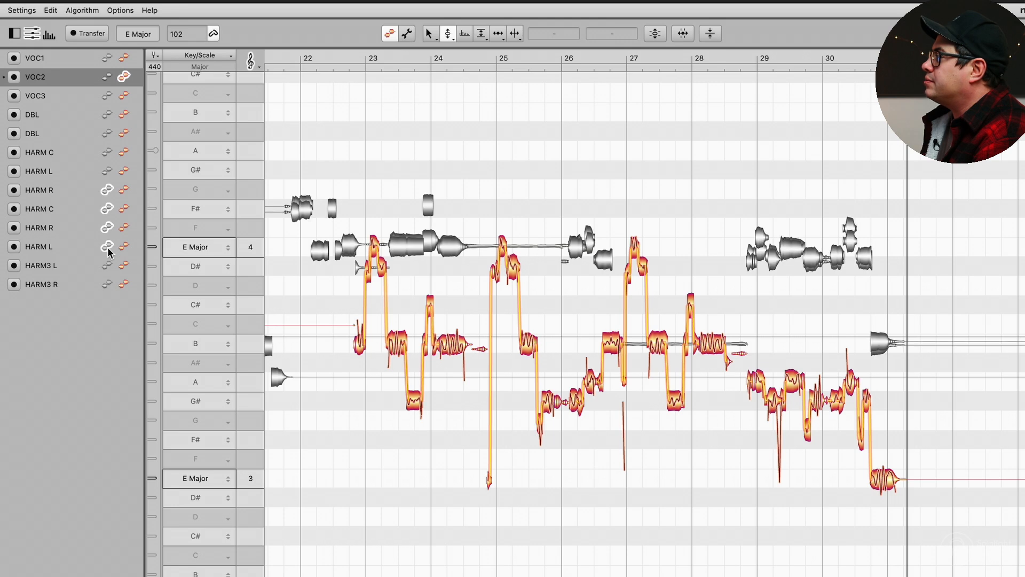
left_click_drag(107, 190, 107, 210)
left_click_drag(108, 210, 107, 228)
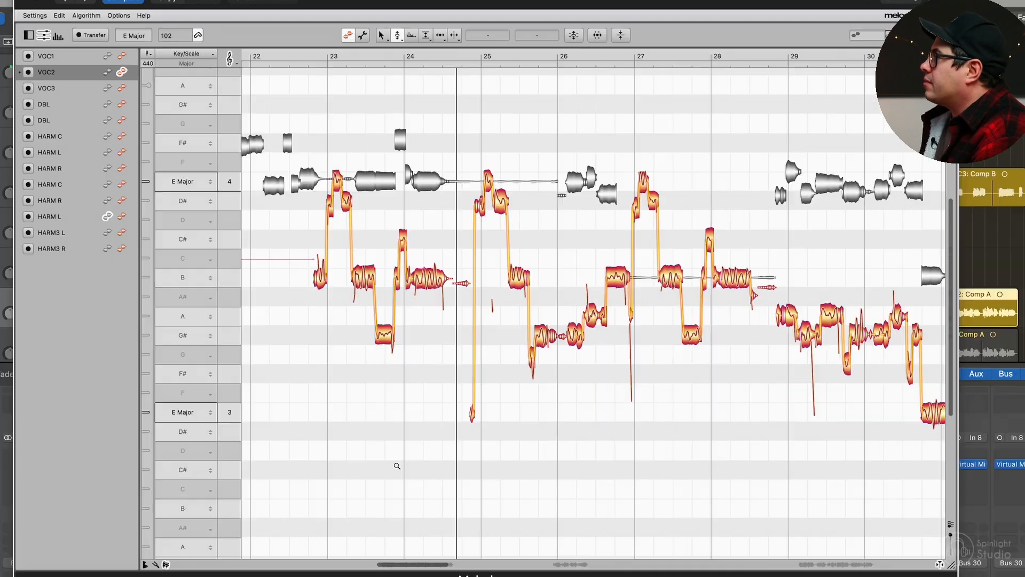
left_click_drag(396, 465, 439, 474)
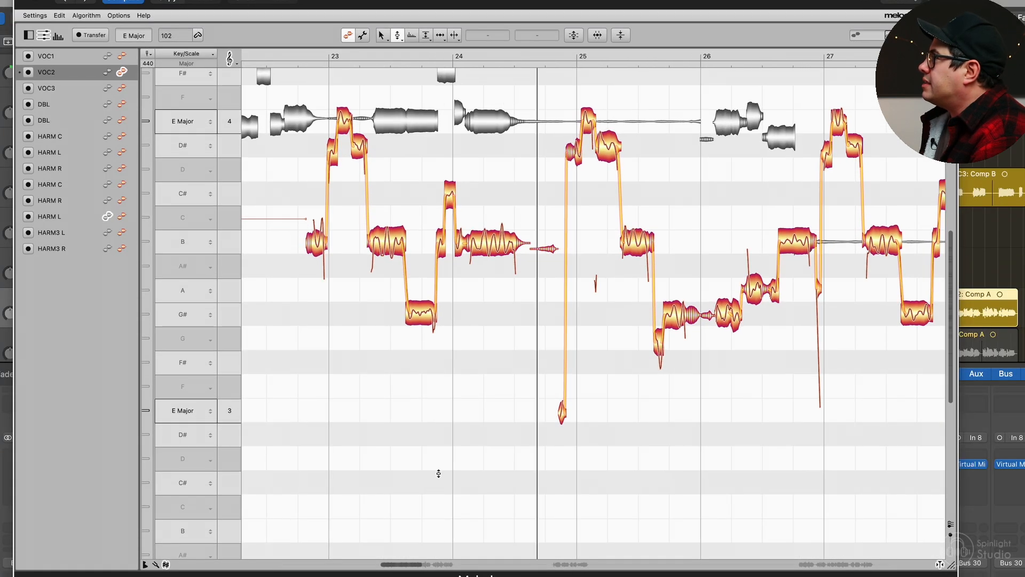
left_click_drag(505, 0, 453, 59)
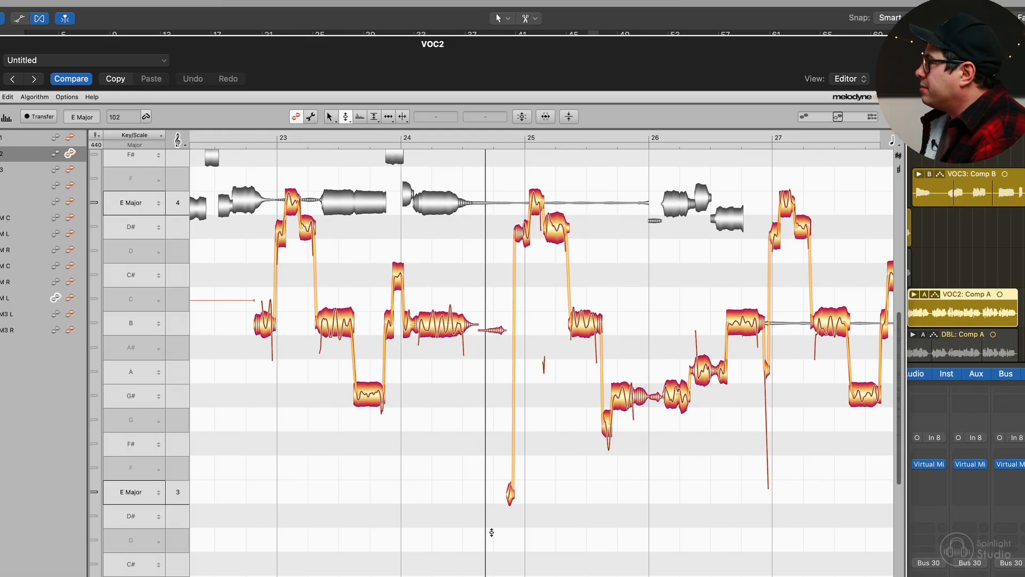
scroll(492, 533, "up", 5)
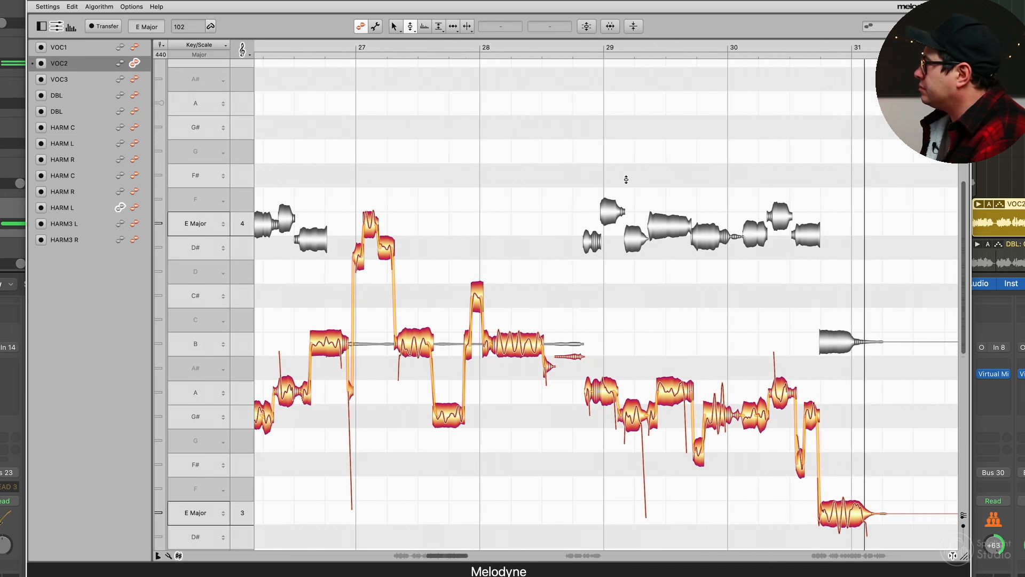
Step: Switch editing between the HARM L and VOC2 tracks through their notes, finishing with HARM L as the edited track
scroll(651, 175, "down", 3)
scroll(612, 175, "left", 5)
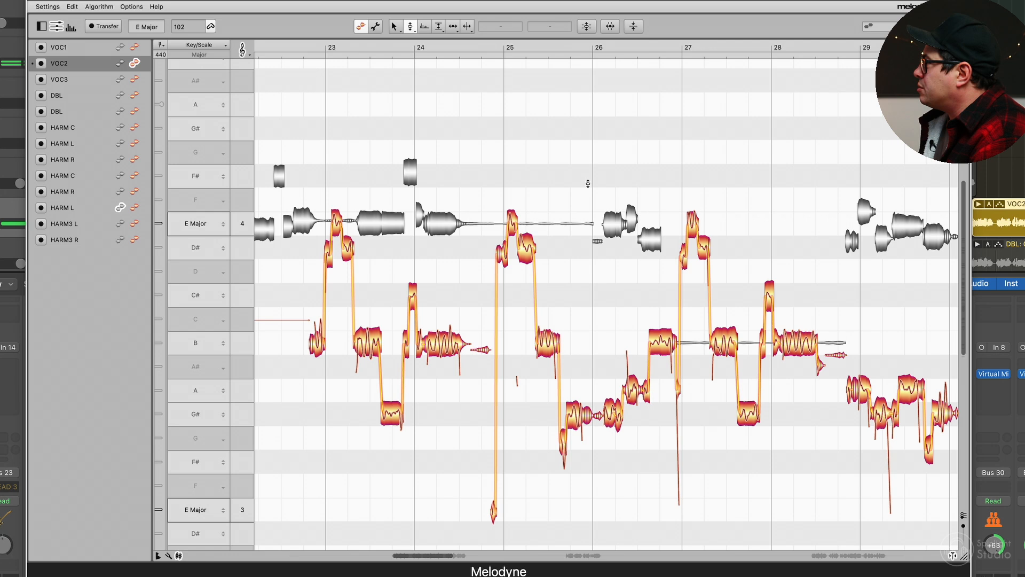
double_click(399, 221)
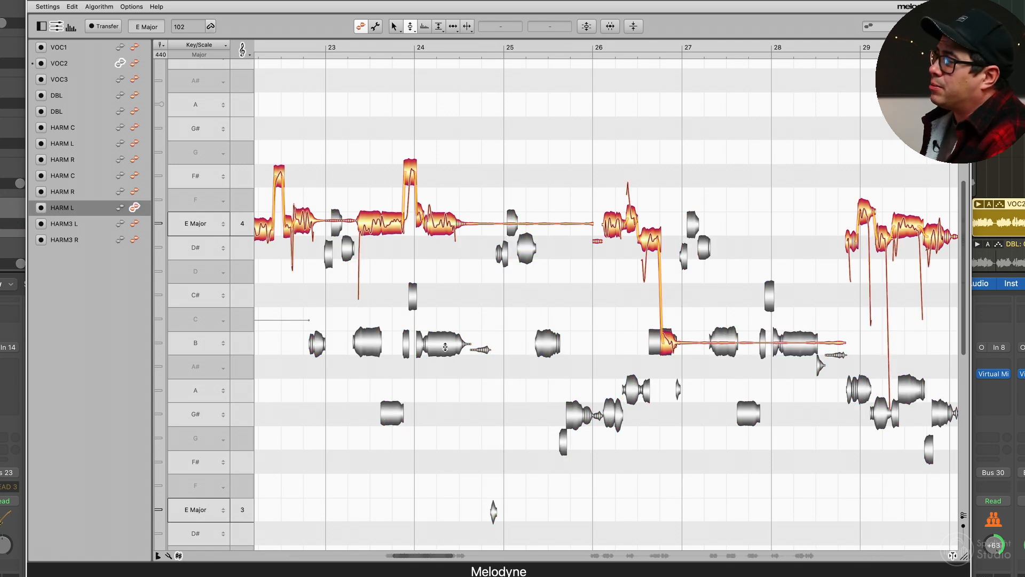
double_click(446, 347)
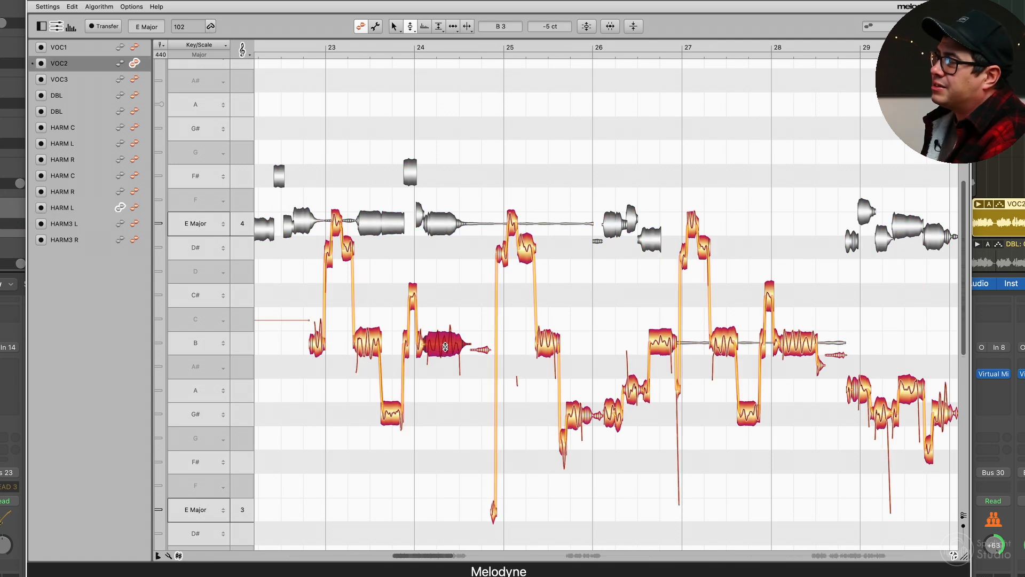
double_click(409, 167)
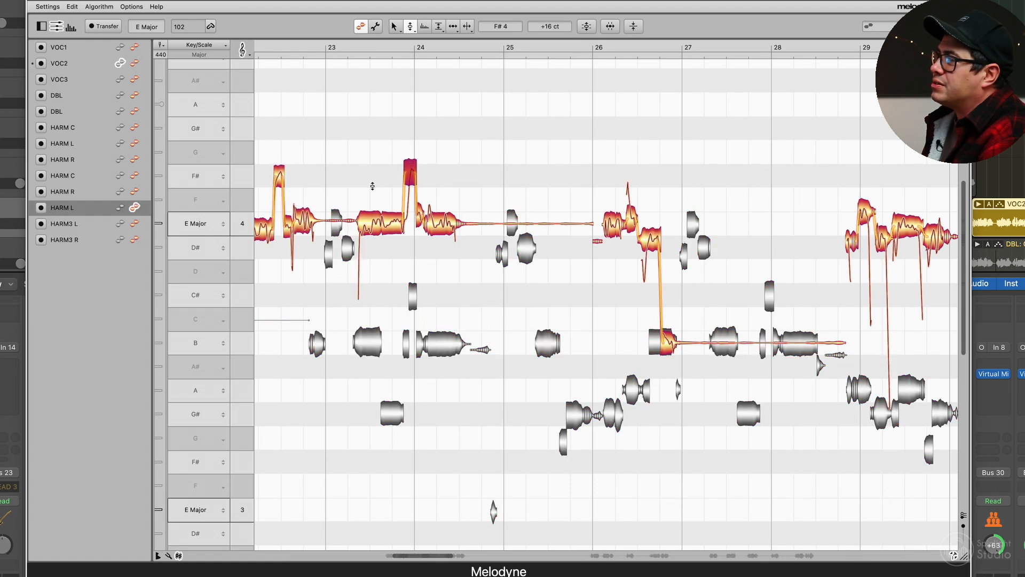
Step: Separate HARM L notes in the second half of bar 26 and in bars 29 to 30, and return to the Pitch Tool
right_click(335, 130)
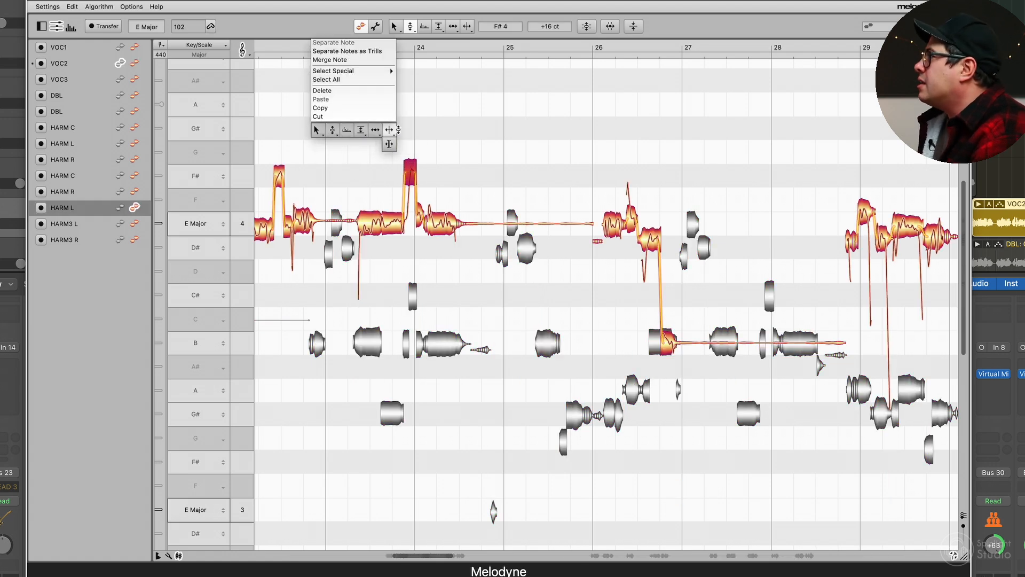
left_click(389, 144)
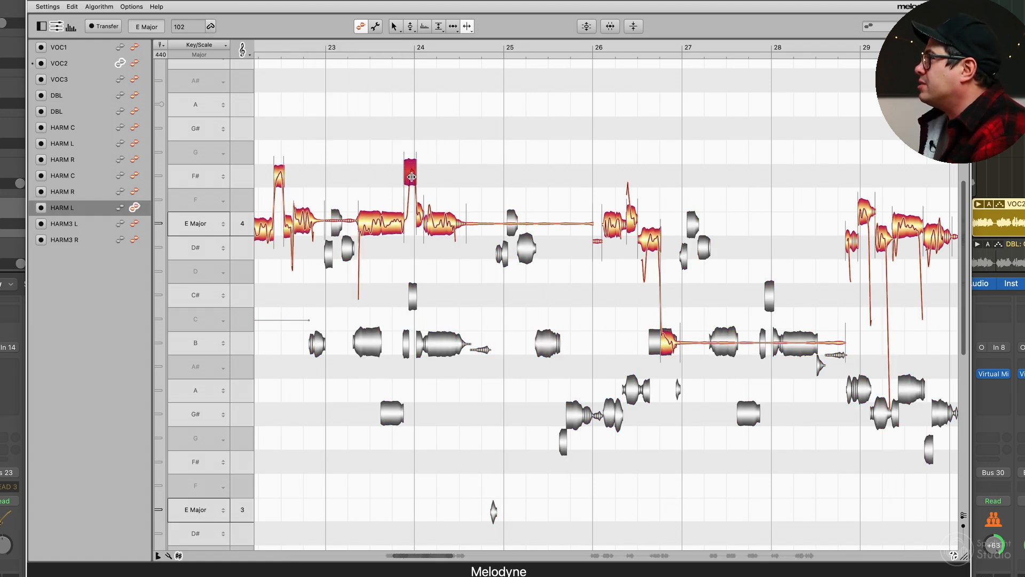
double_click(410, 177)
double_click(646, 242)
scroll(727, 253, "right", 5)
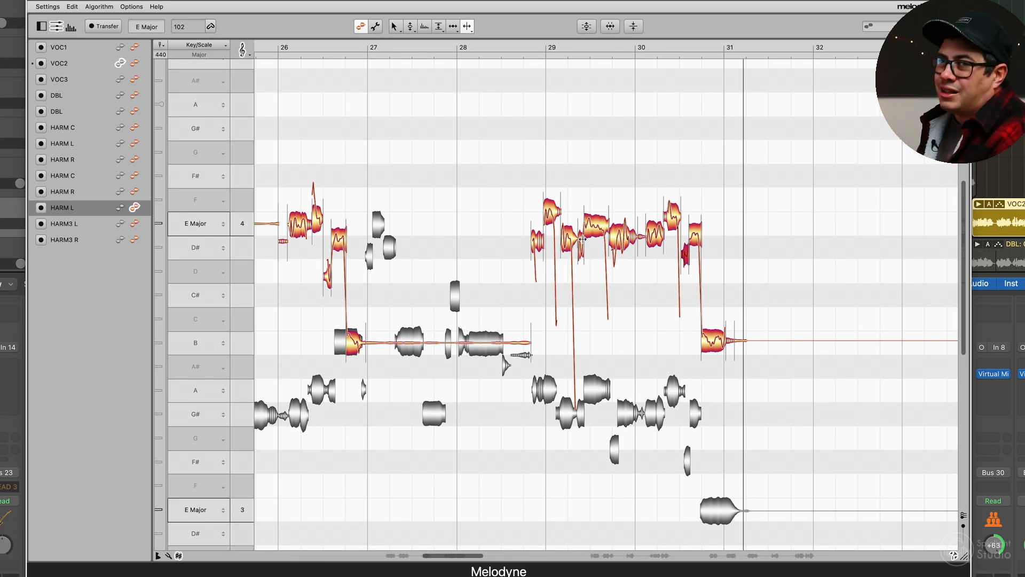
left_click(427, 142)
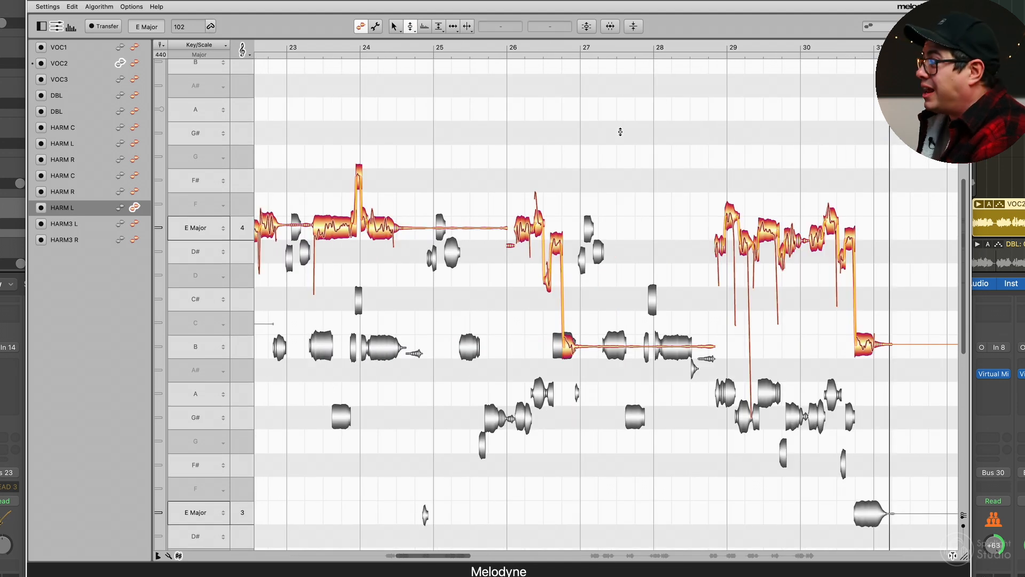
Step: Correct the HARM L pitch with the macro at Pitch Center 100 %, Pitch Drift 100 % and Snap to chord scale on
left_click(587, 26)
left_click_drag(462, 12, 631, 18)
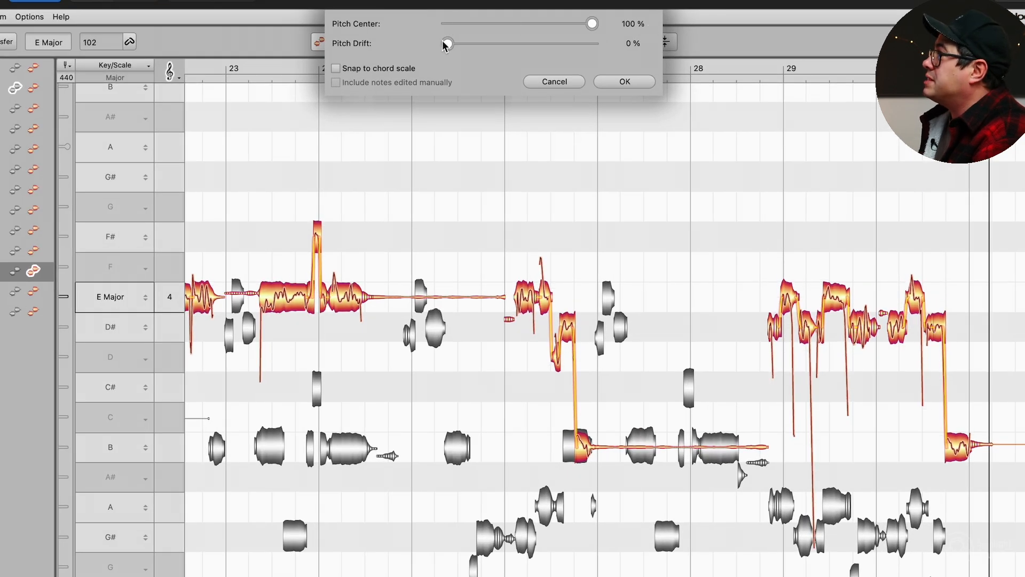
left_click_drag(450, 47, 826, 46)
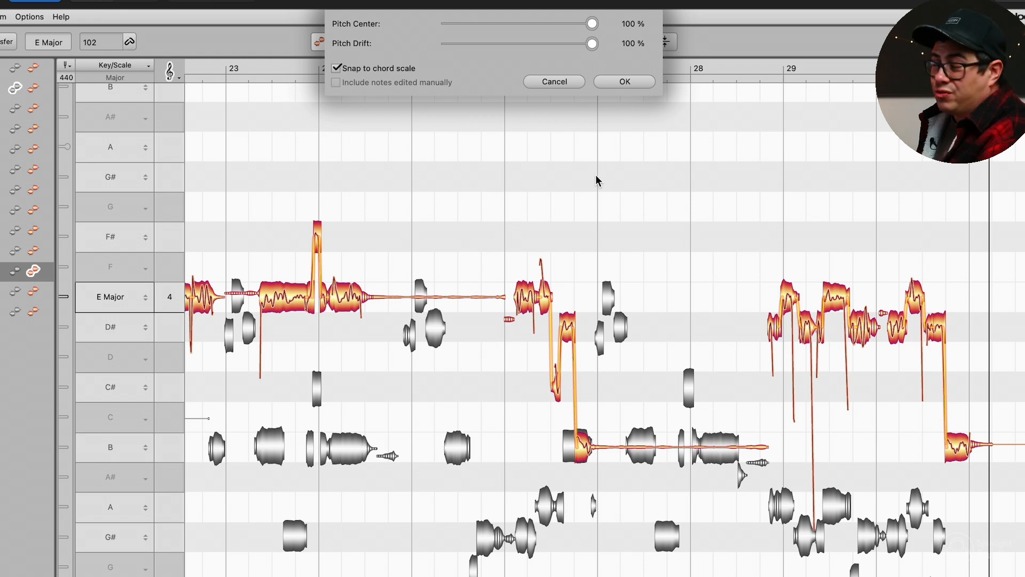
left_click(645, 86)
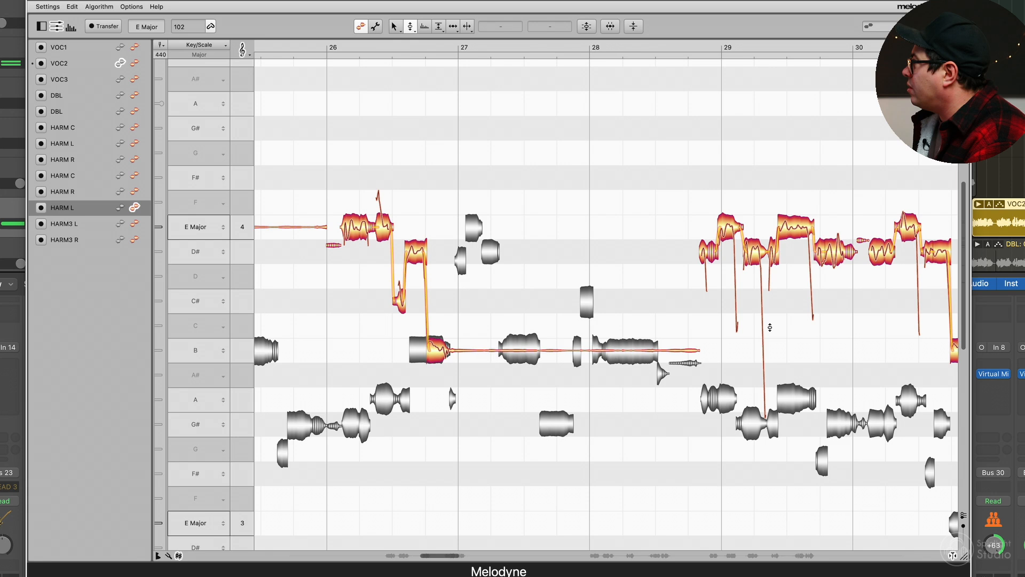
Step: Raise the D# notes from just before bar 29 into bar 30 to E4, and lower the short note mid bar 30 to C#4
scroll(770, 326, "right", 10)
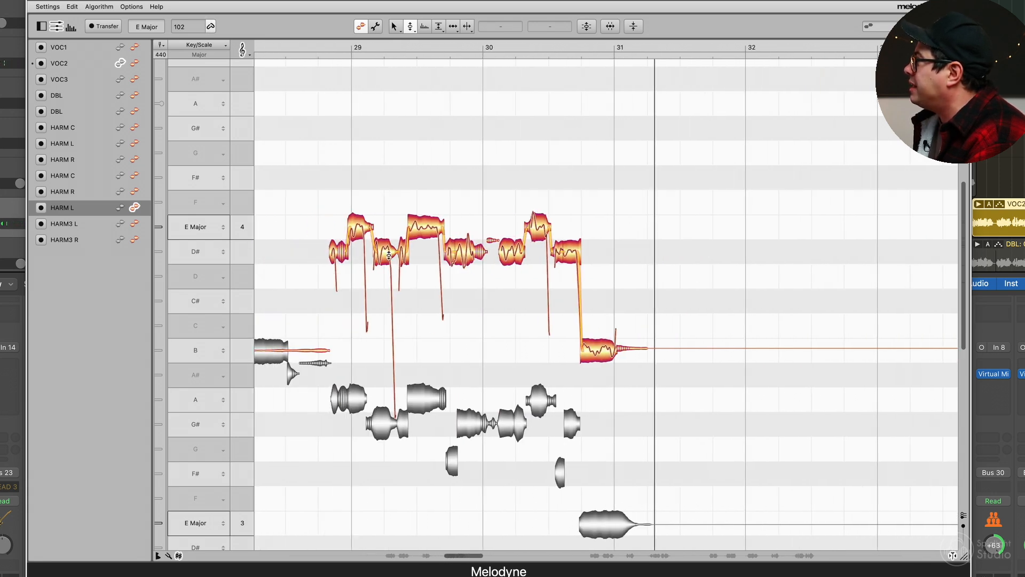
left_click(330, 190)
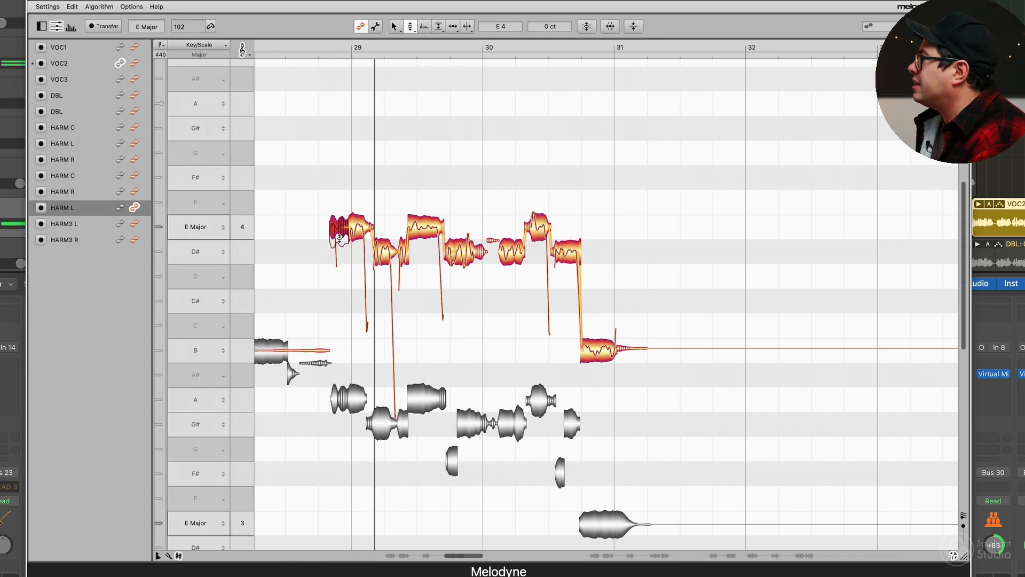
key("space")
key("space")
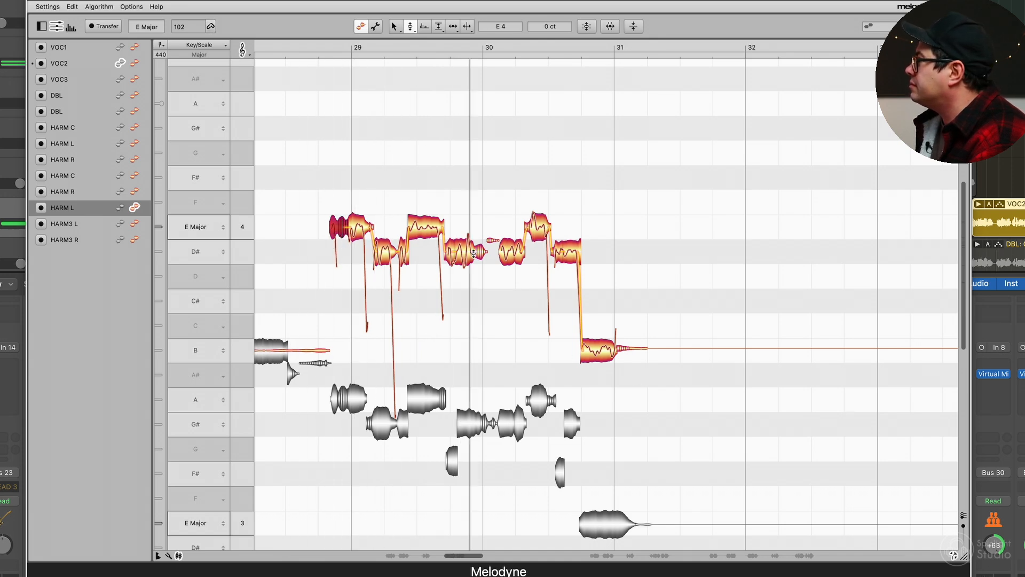
left_click_drag(474, 253, 455, 234)
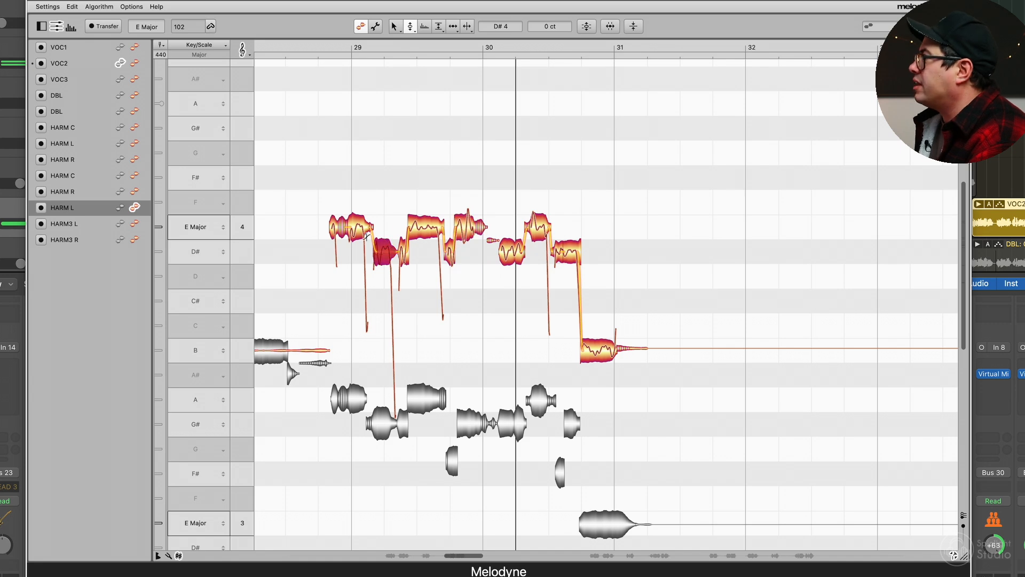
key("space")
key("space")
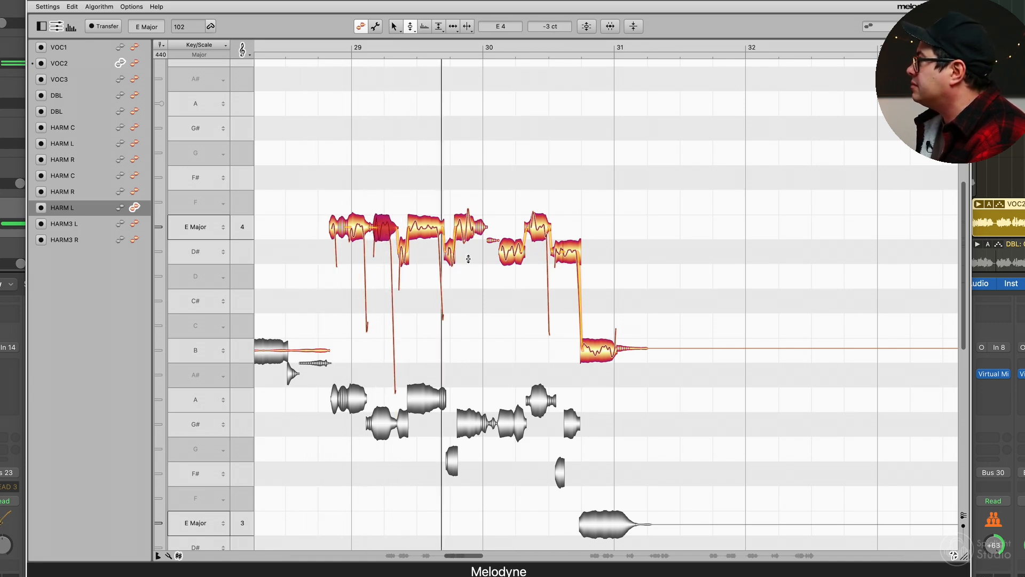
left_click_drag(512, 252, 512, 229)
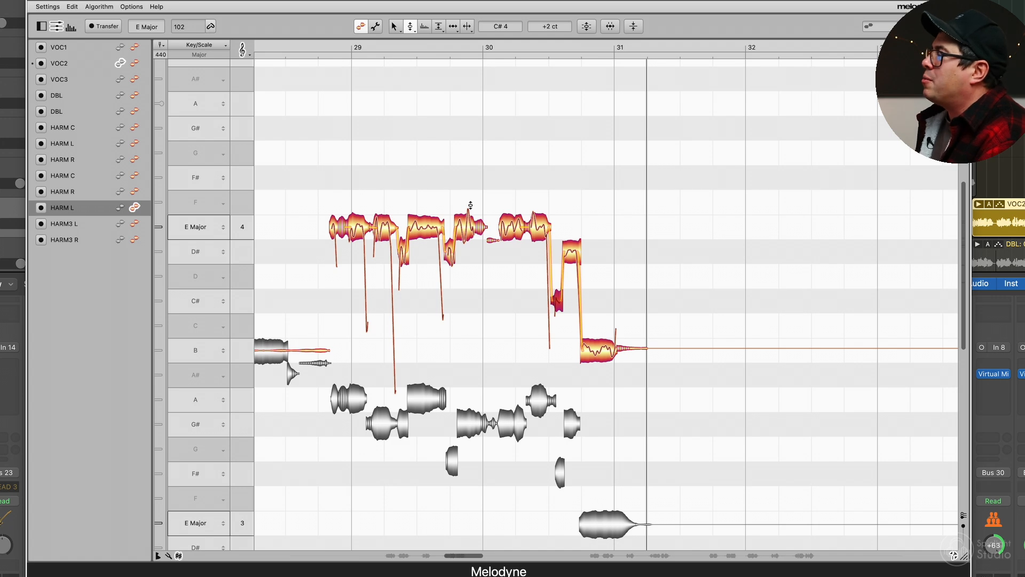
Step: Play the HARM L phrase around bars 29 to 31 and listen to the moved notes
scroll(471, 205, "up", 1)
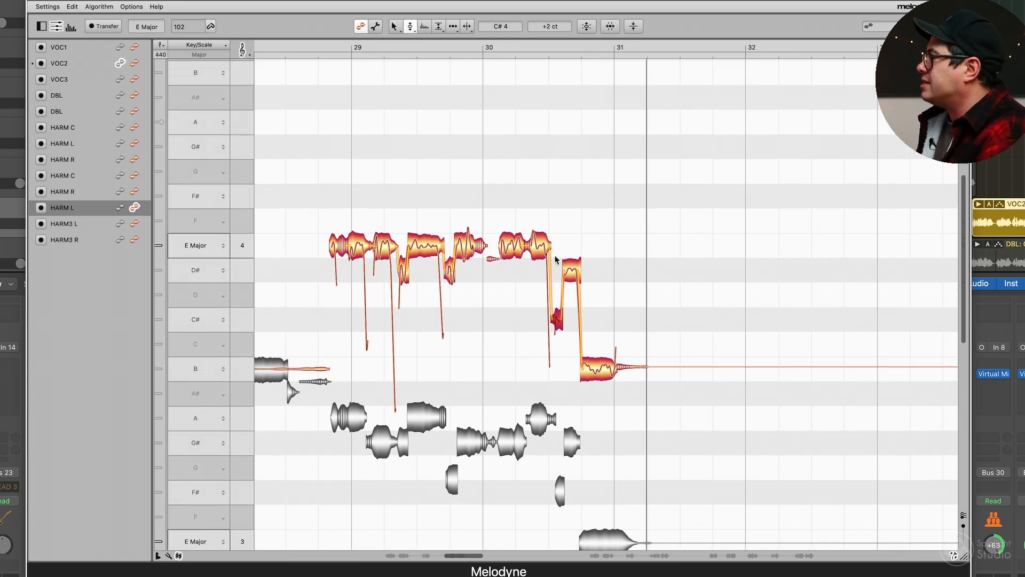
scroll(420, 186, "down", 1)
scroll(443, 190, "down", 1)
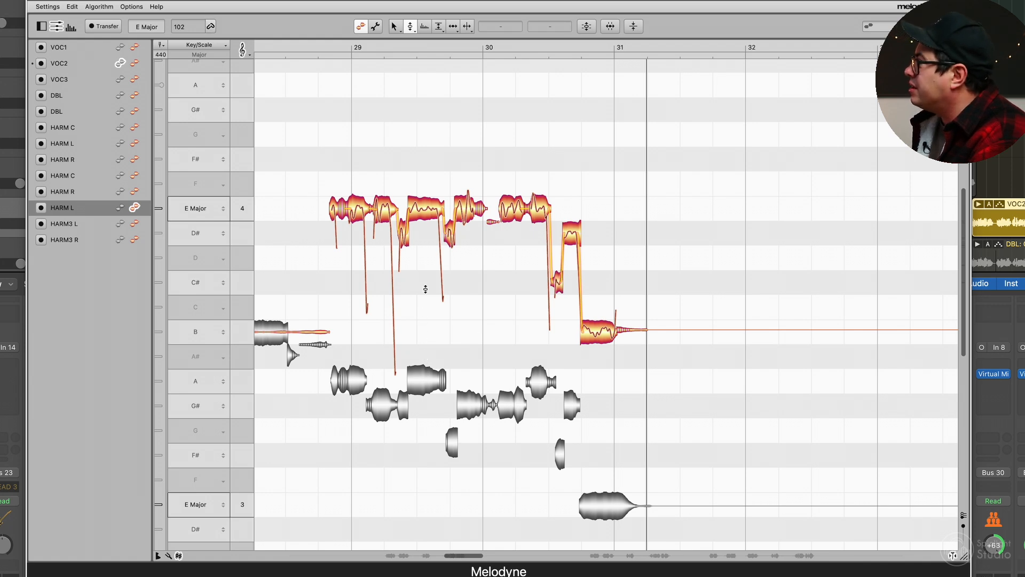
mouse_move(423, 208)
left_mouse_down()
mouse_move(425, 239)
mouse_move(426, 216)
left_mouse_up()
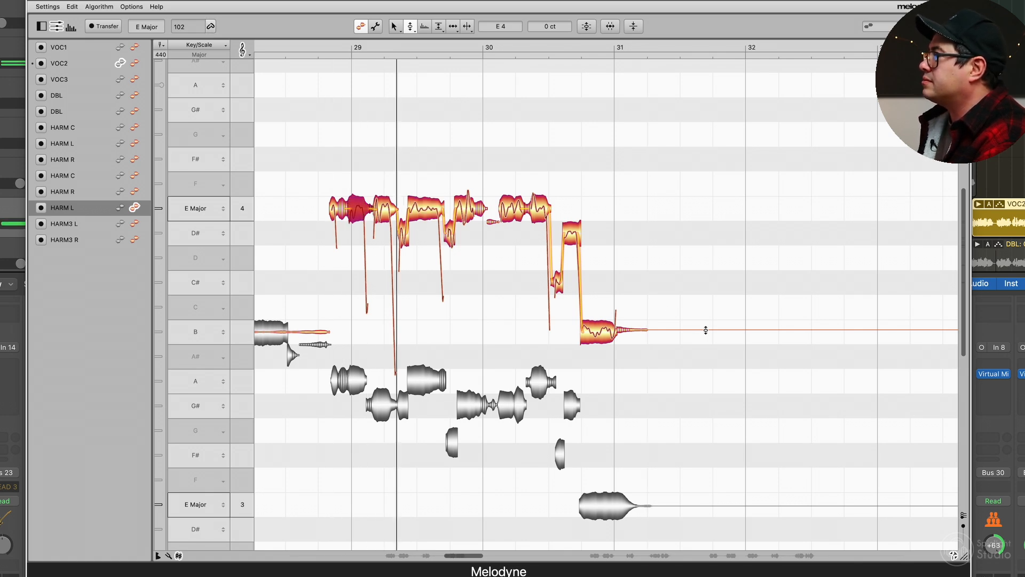
key("space")
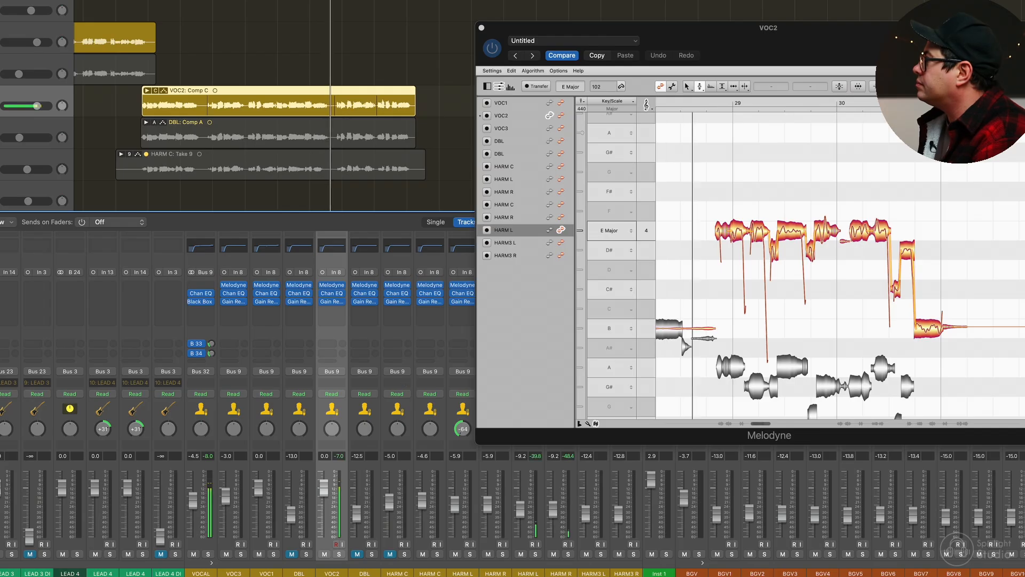
left_click_drag(838, 45, 767, 34)
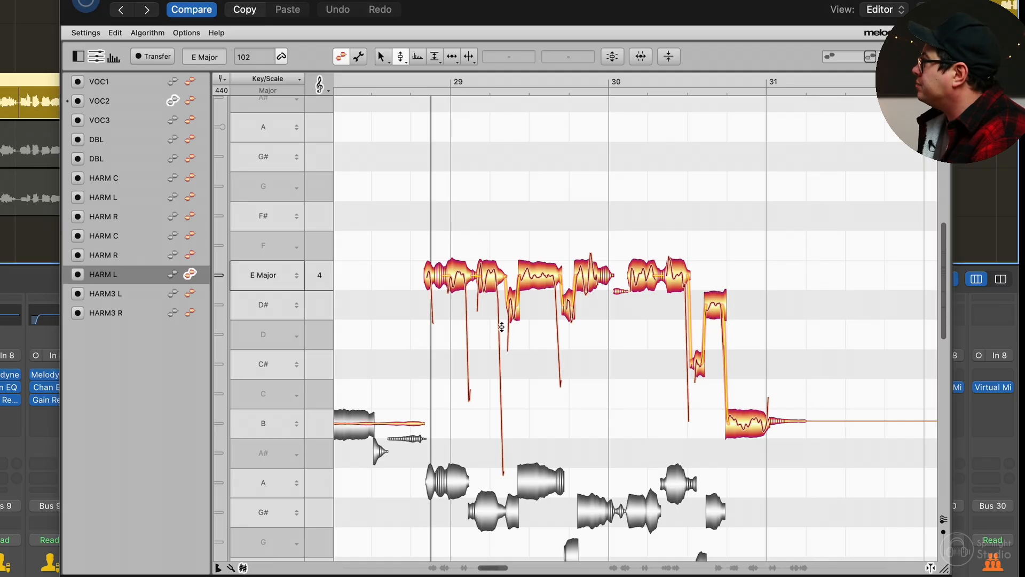
Step: Restore the original pitch centers of the HARM L notes from just before bar 29 to the middle of bar 30
left_click_drag(389, 235, 671, 263)
right_click(649, 275)
mouse_move(679, 190)
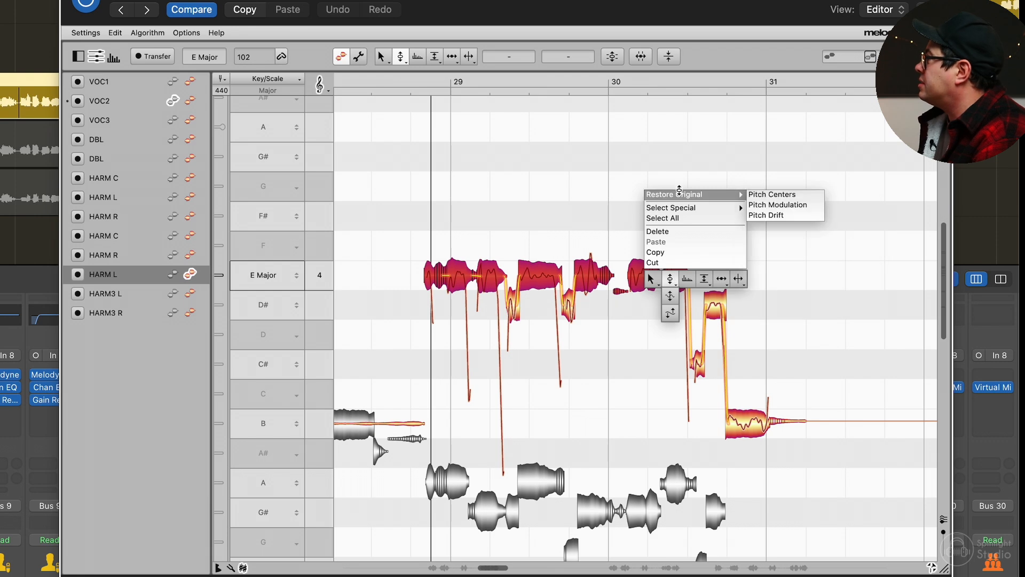
left_click(750, 194)
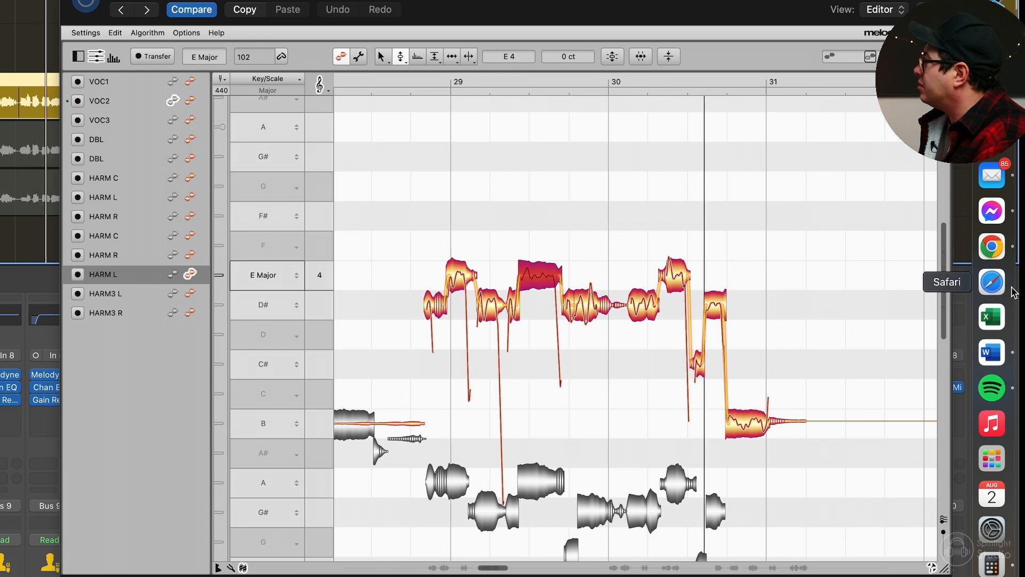
Step: Raise the D# notes early and late in bar 29 and at the start of bar 30 to E4, playing the phrase to check
left_click(595, 301)
left_click_drag(594, 301, 595, 275)
left_click_drag(643, 304, 643, 275)
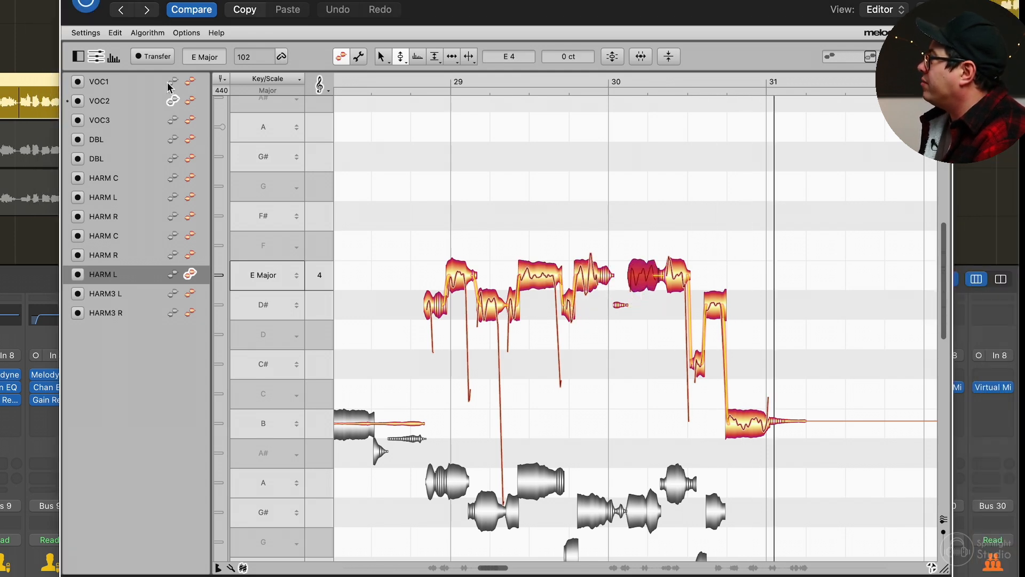
left_click(950, 426)
key("space")
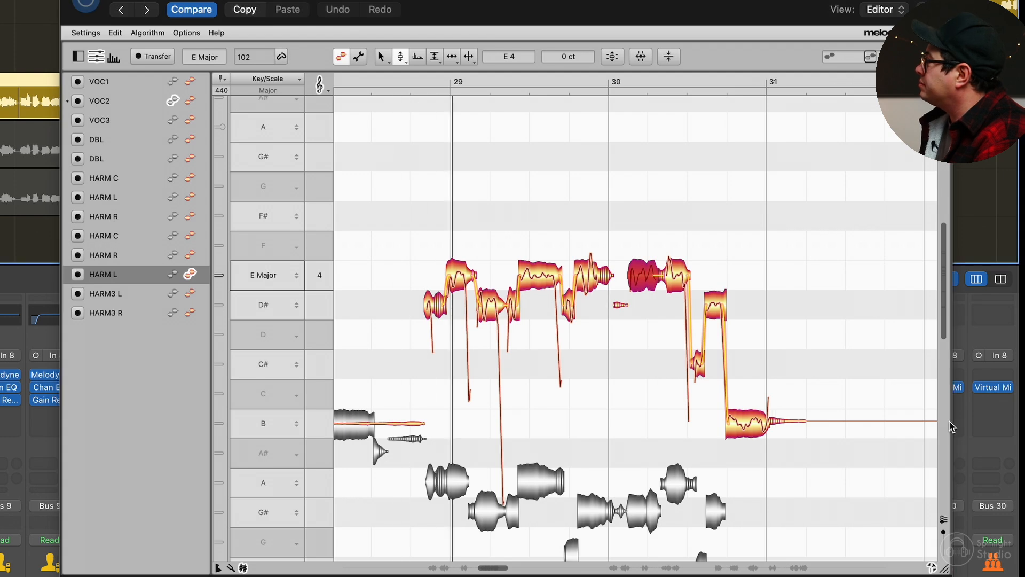
key("space")
left_click(487, 298)
left_click_drag(487, 297, 489, 283)
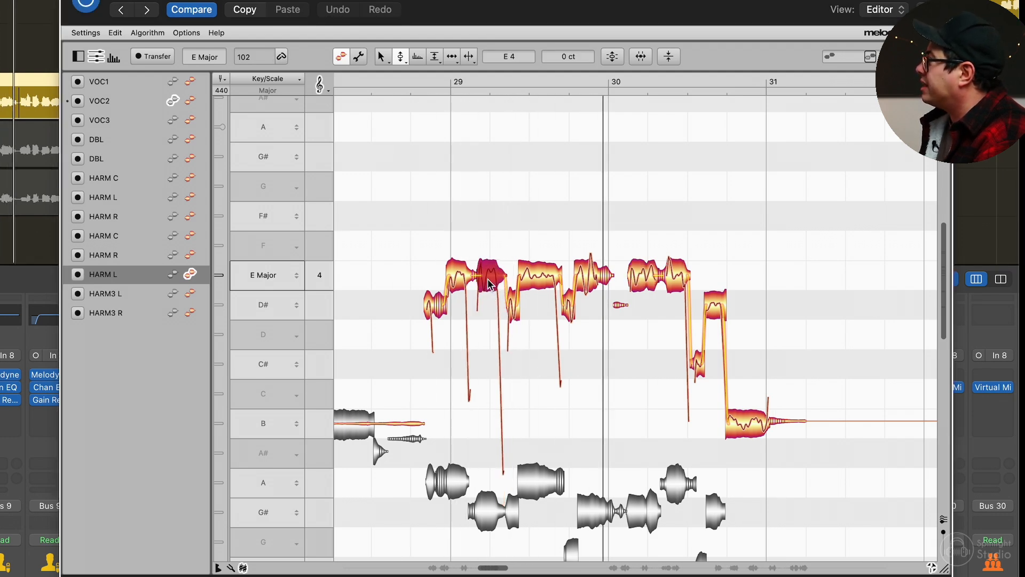
key("space")
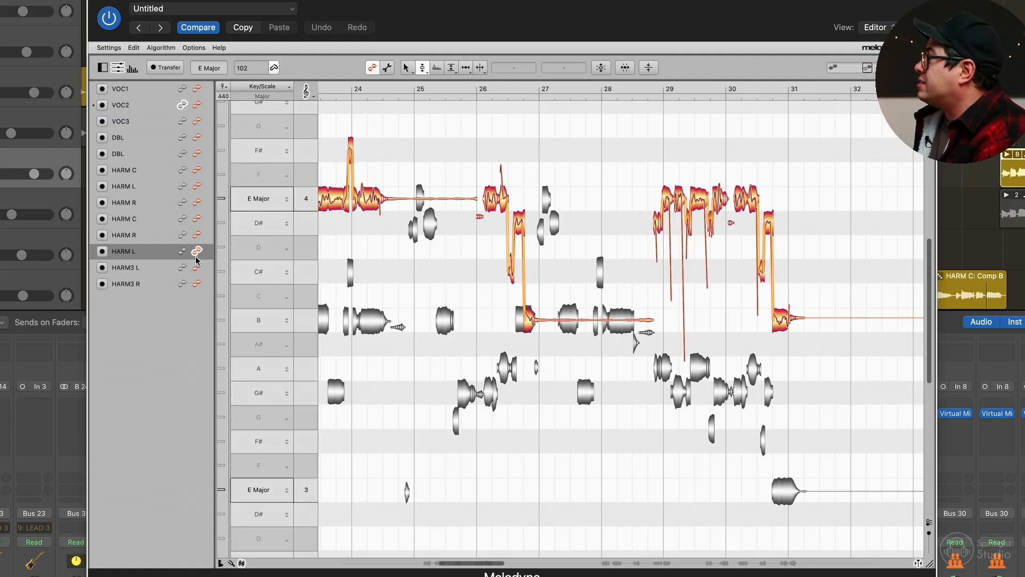
Step: Switch editing to the HARM R track and show only HARM L as its reference, hiding the VOC2 reference
left_click(199, 234)
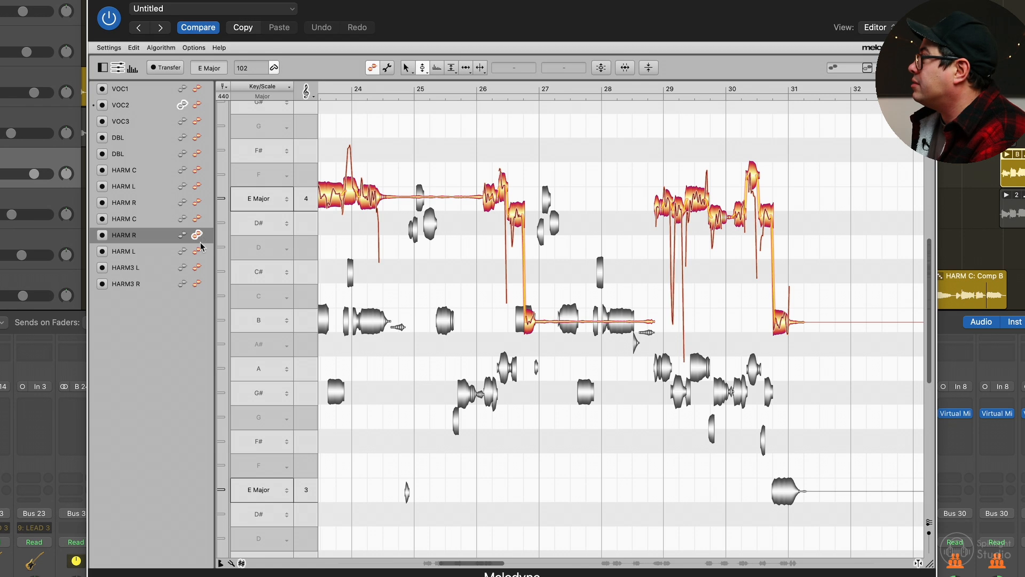
left_click(182, 251)
left_click(184, 107)
scroll(599, 197, "right", 1)
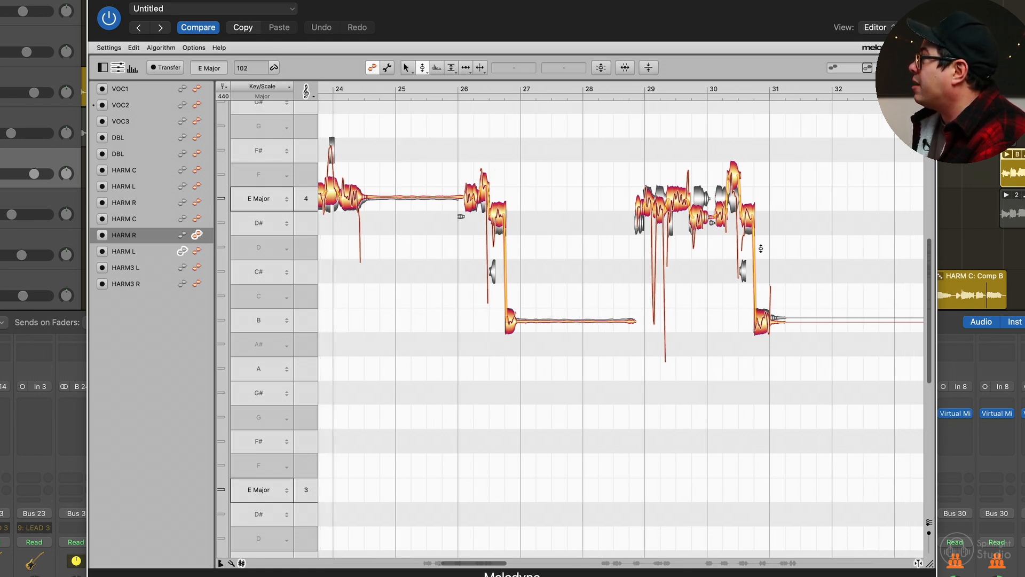
scroll(723, 204, "left", 2)
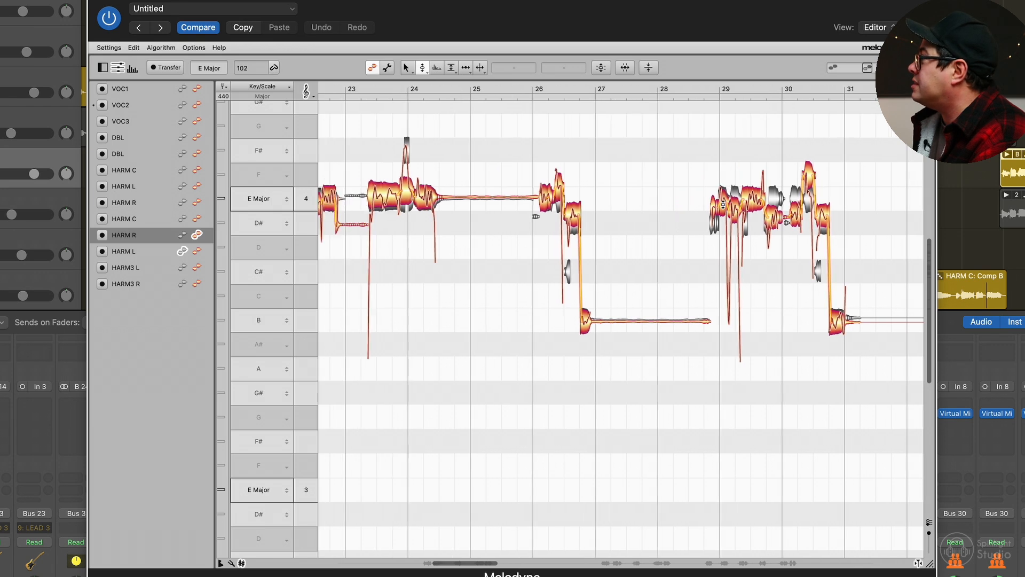
Step: Separate HARM R notes around bar 24, in the second half of bar 26 and in bars 29 to 30, and return to the Pitch Tool
right_click(365, 150)
left_click(404, 149)
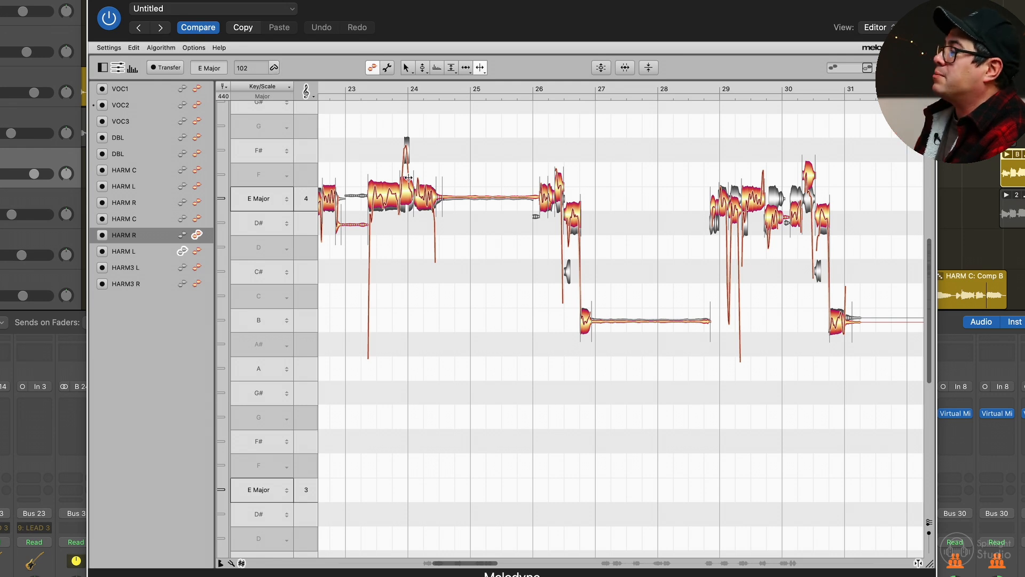
scroll(422, 221, "up", 3)
double_click(427, 161)
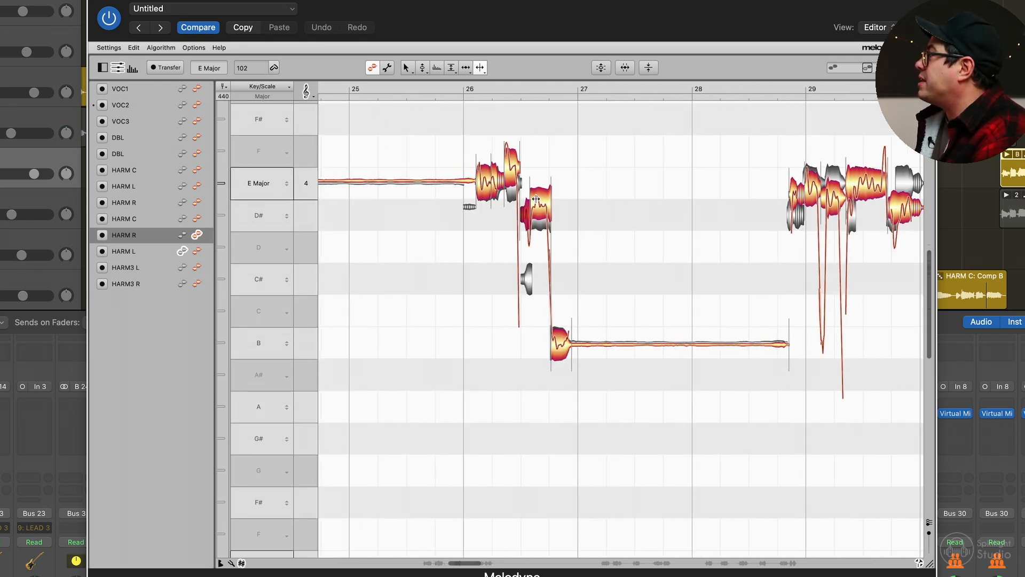
double_click(532, 199)
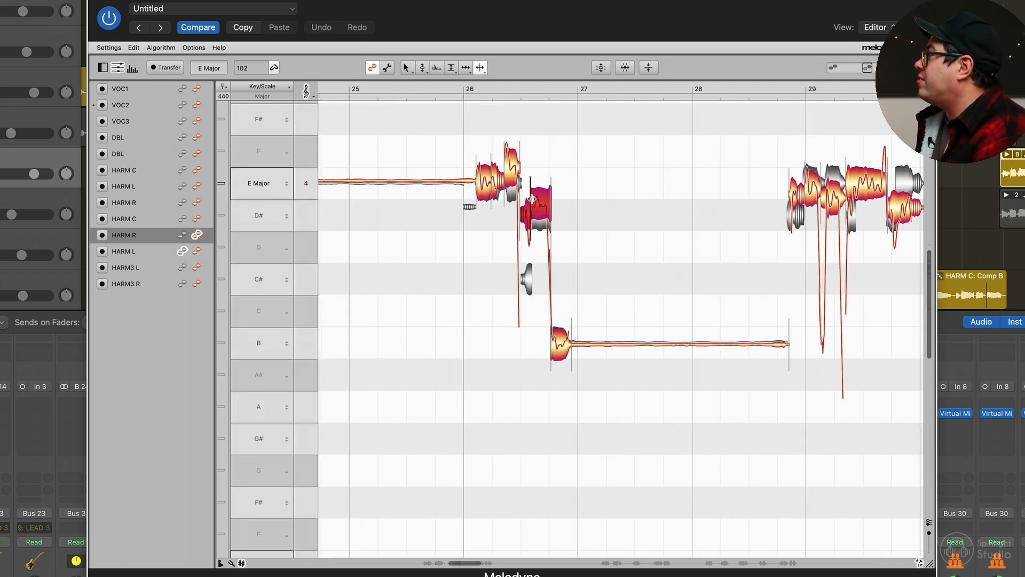
scroll(535, 200, "right", 6)
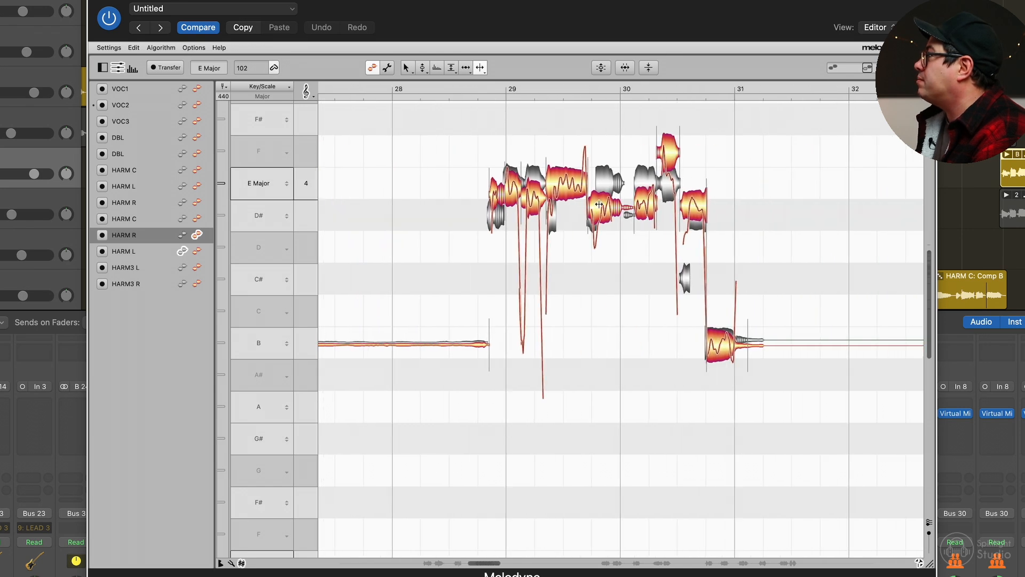
scroll(504, 291, "left", 3)
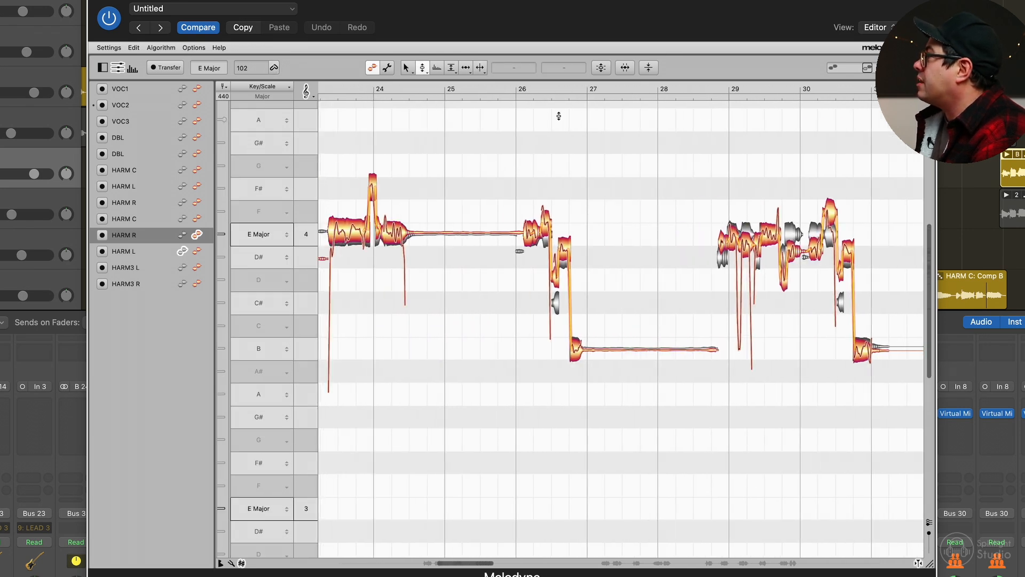
Step: Correct the HARM R pitch with the macro at Pitch Center 100 %, Pitch Drift 100 % and Snap to chord scale on
scroll(559, 116, "left", 1)
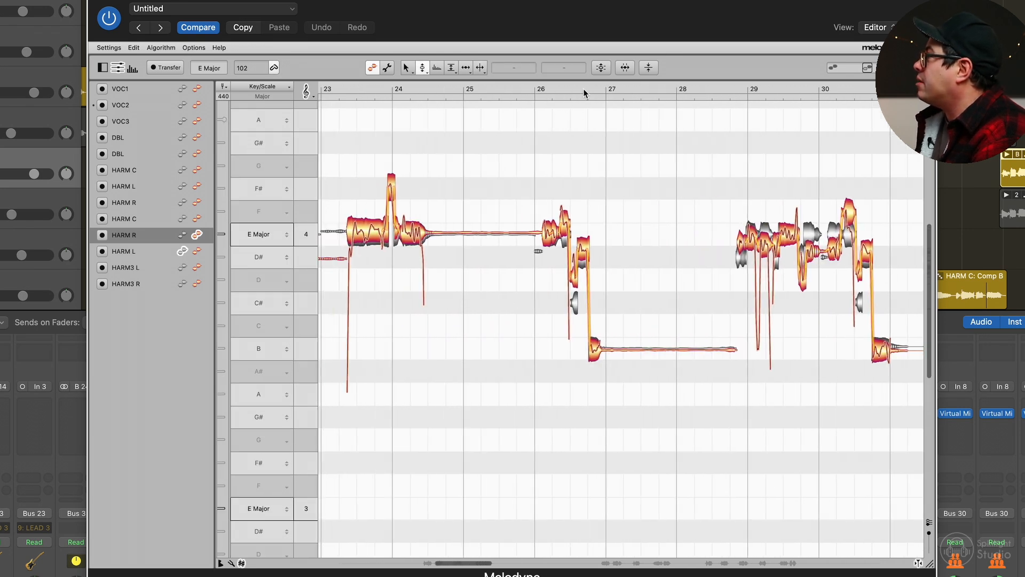
left_click(602, 65)
left_click(607, 52)
left_click(602, 69)
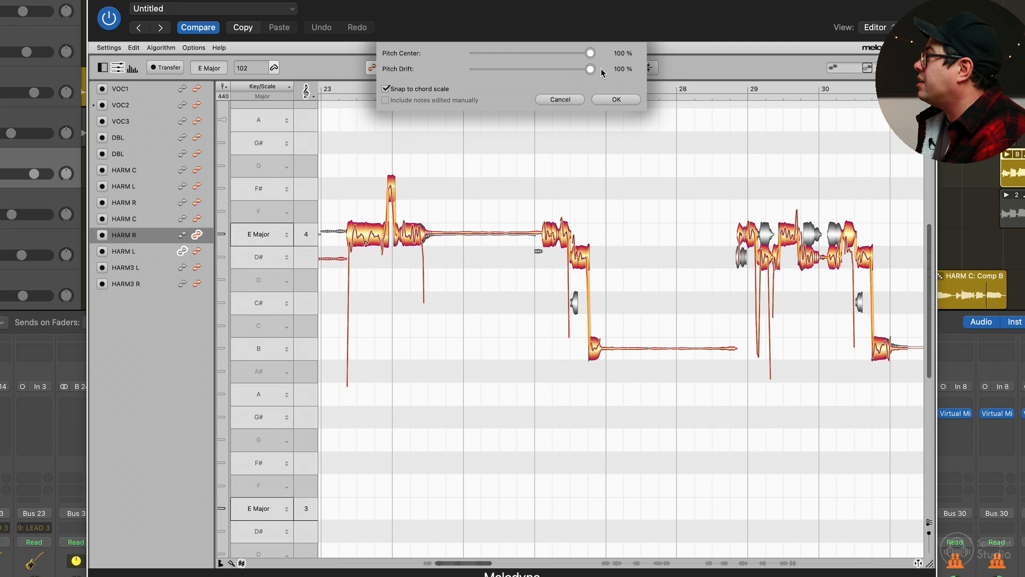
left_click(616, 100)
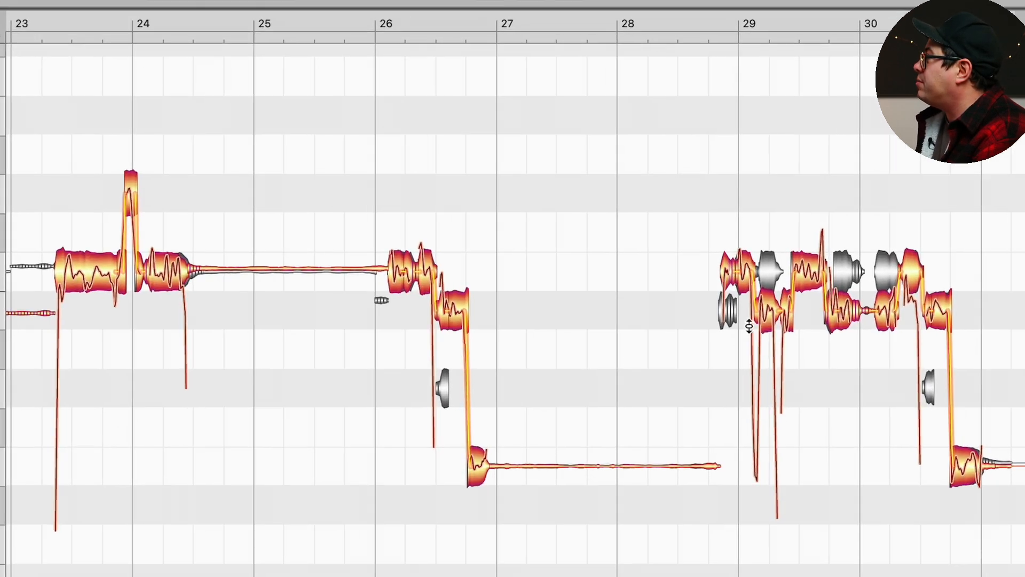
Step: Match HARM R to the HARM L reference, lowering the short bar 26 note to C#4 and raising notes in bars 29 and 30 to E4
left_click_drag(446, 318, 443, 389)
left_click_drag(726, 282, 773, 278)
left_click_drag(849, 316, 850, 278)
left_click_drag(886, 320, 888, 283)
Step: Lower the short HARM R note in the middle of bar 30 to C#4 to match the HARM L reference
scroll(942, 301, "up", 3)
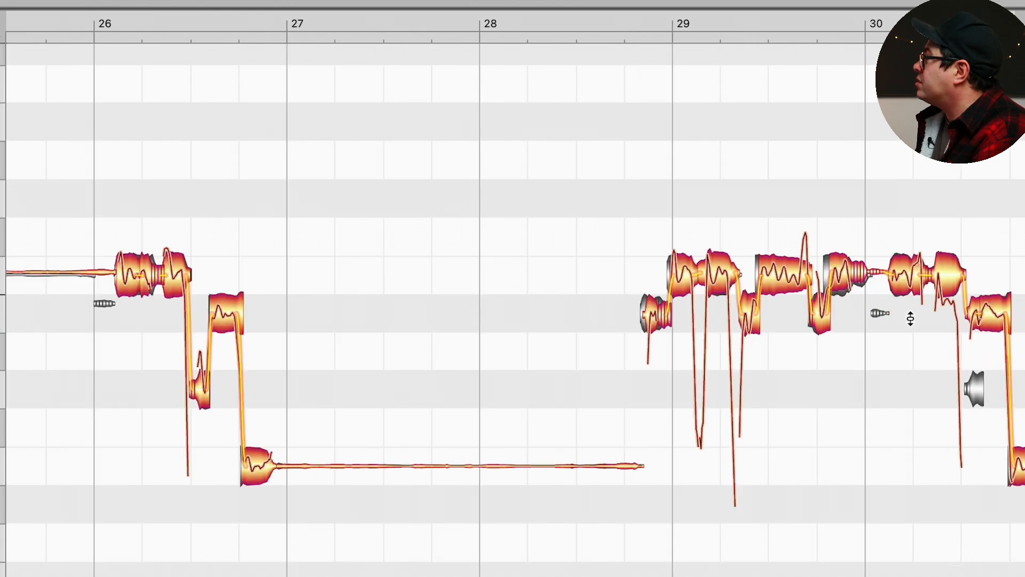
scroll(911, 319, "right", 5)
left_click_drag(721, 314, 720, 390)
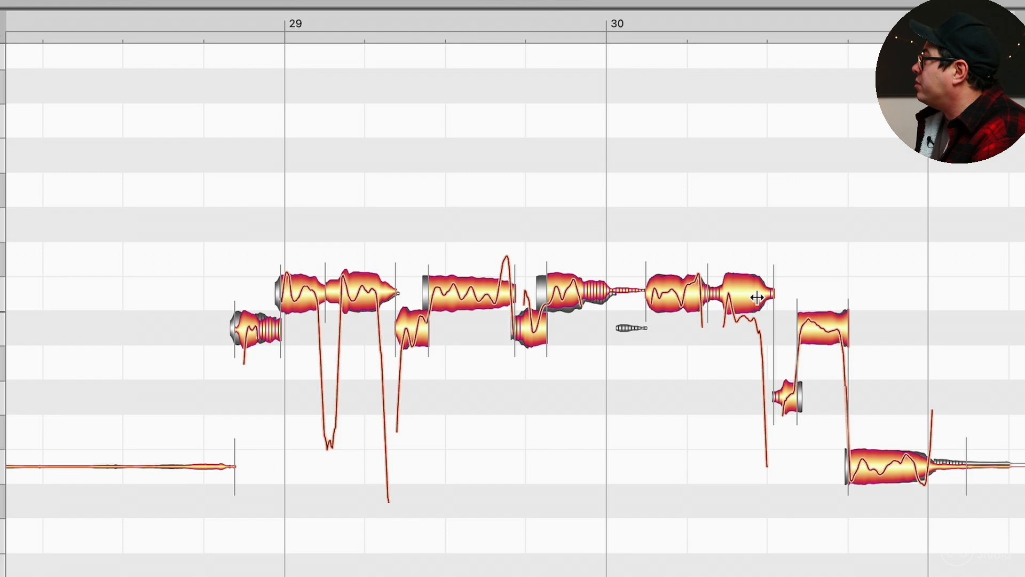
Step: Separate the tail of the long HARM R note in the middle of bar 30, return to the Pitch Tool and play it back
double_click(757, 298)
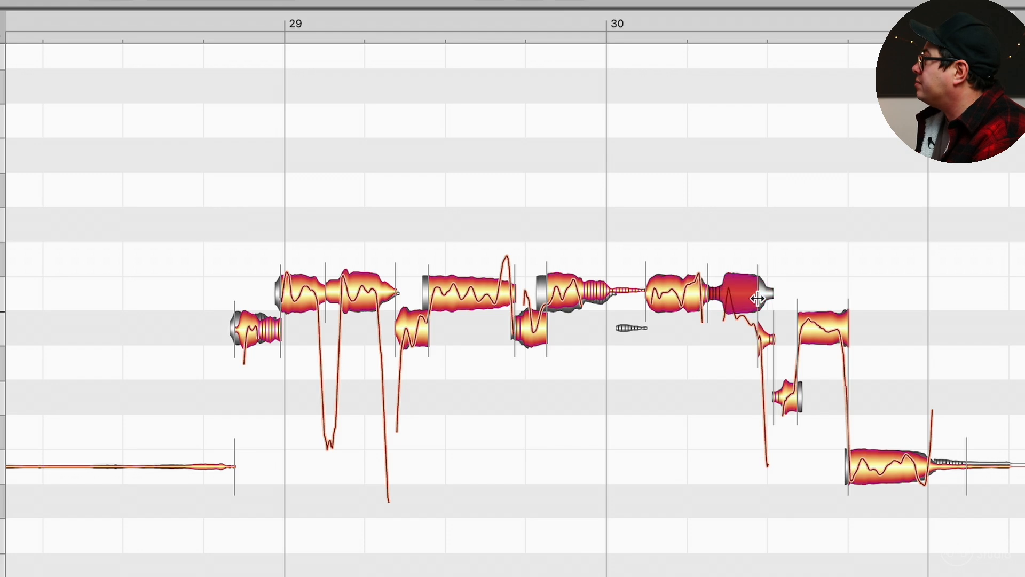
right_click(737, 293)
left_click(644, 291)
right_click(741, 275)
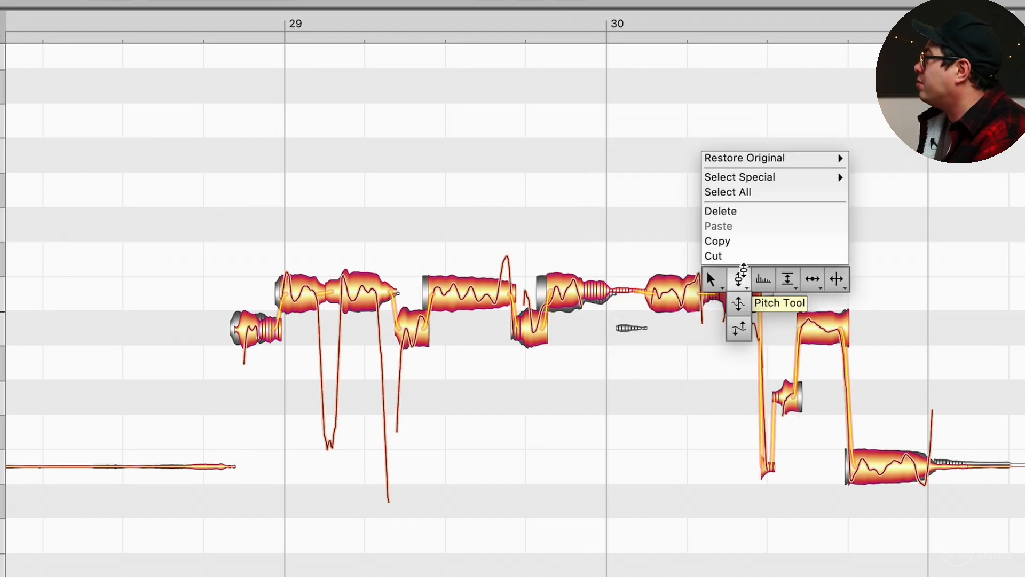
left_click(743, 272)
key("space")
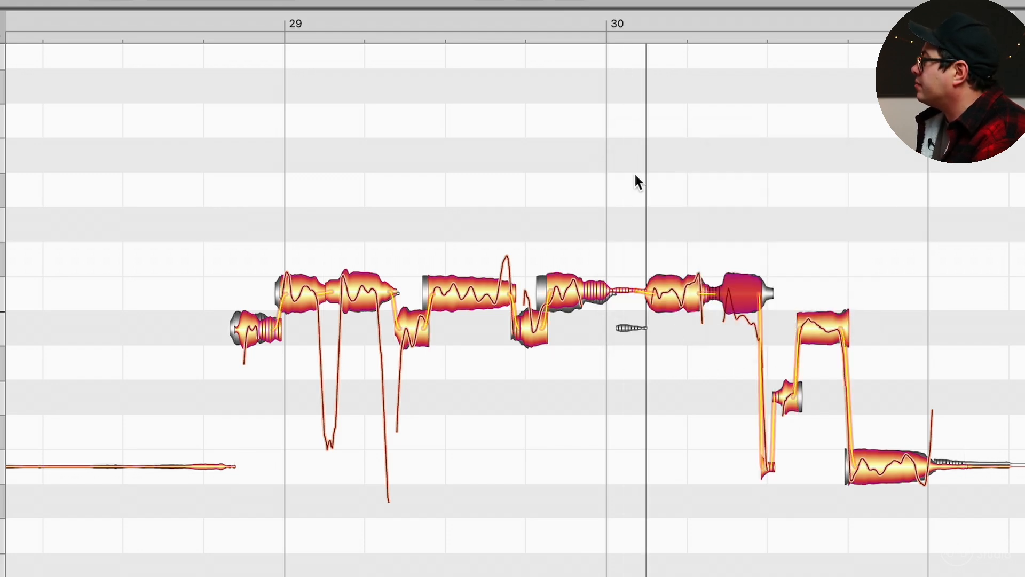
Step: Separate the longer HARM R note in bar 30 near its middle, raise its second part to E4 and play it back
right_click(793, 266)
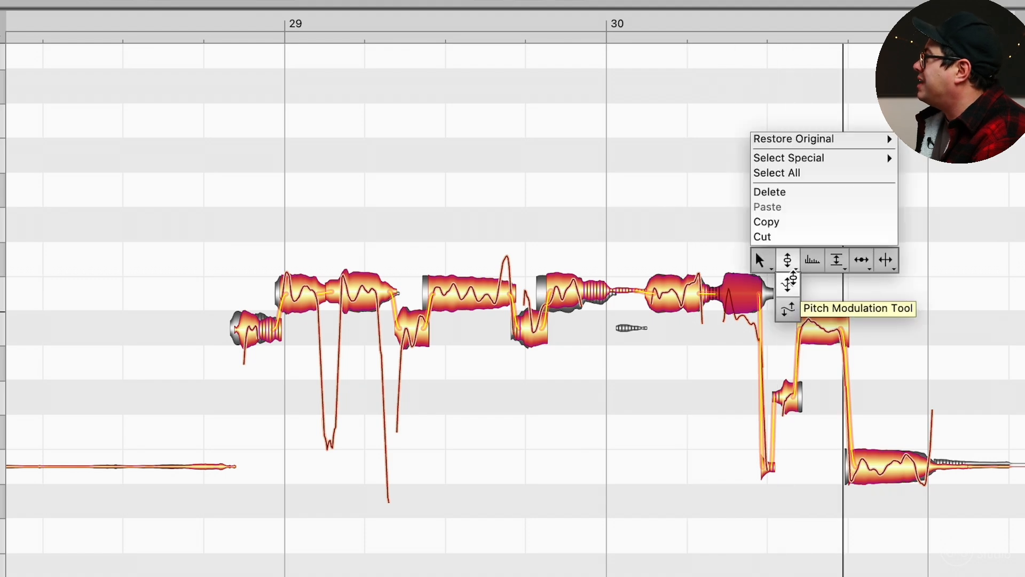
left_click(790, 283)
right_click(741, 288)
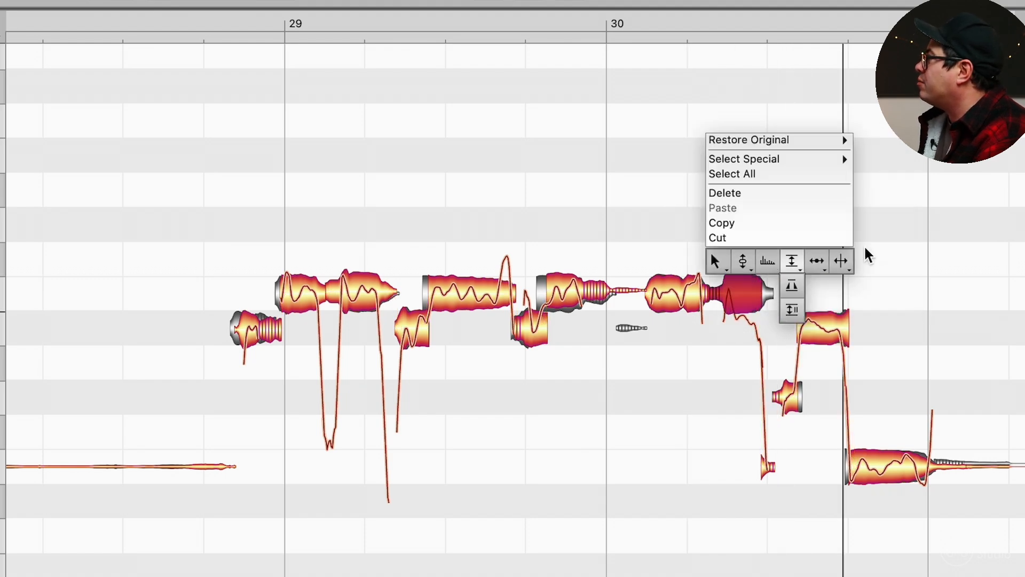
left_click(770, 299)
double_click(734, 292)
right_click(804, 257)
left_click(706, 258)
left_click(755, 328)
left_click_drag(754, 328, 755, 292)
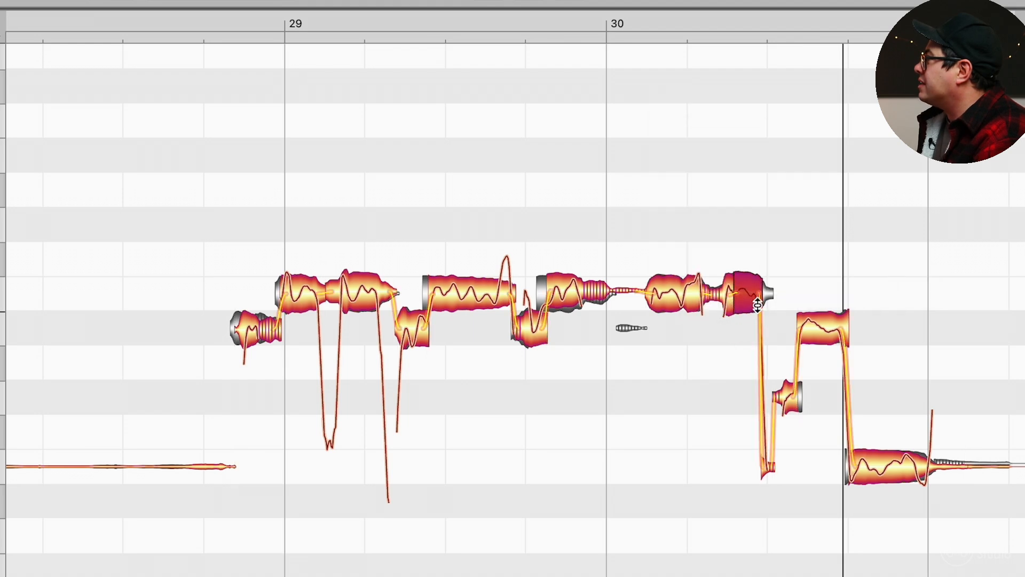
key("space")
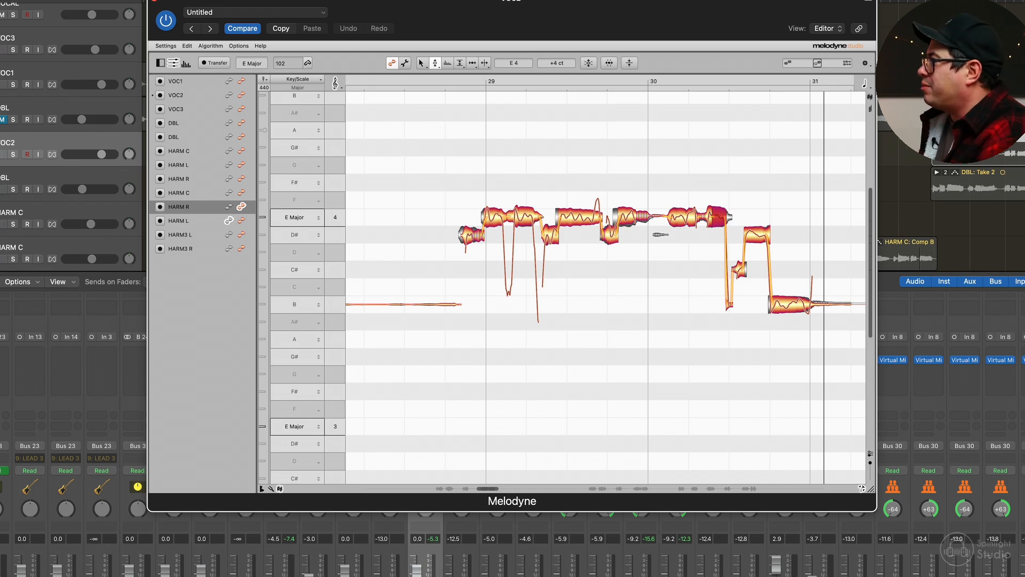
Step: Hide HARM R and HARM L, and open the first DBL track for editing with VOC2 as the reference
left_click(621, 576)
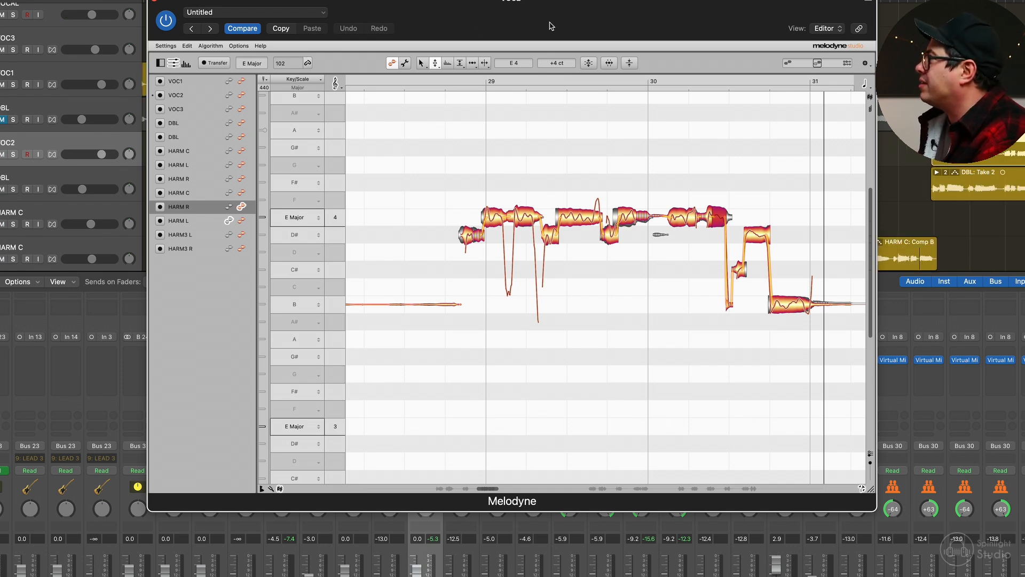
left_click_drag(551, 26, 571, 251)
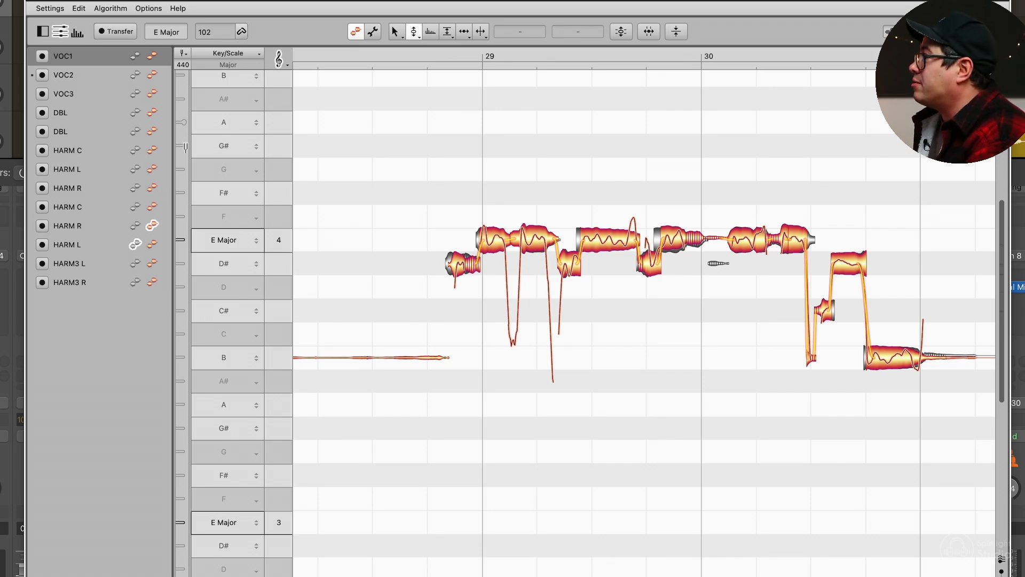
left_click(136, 74)
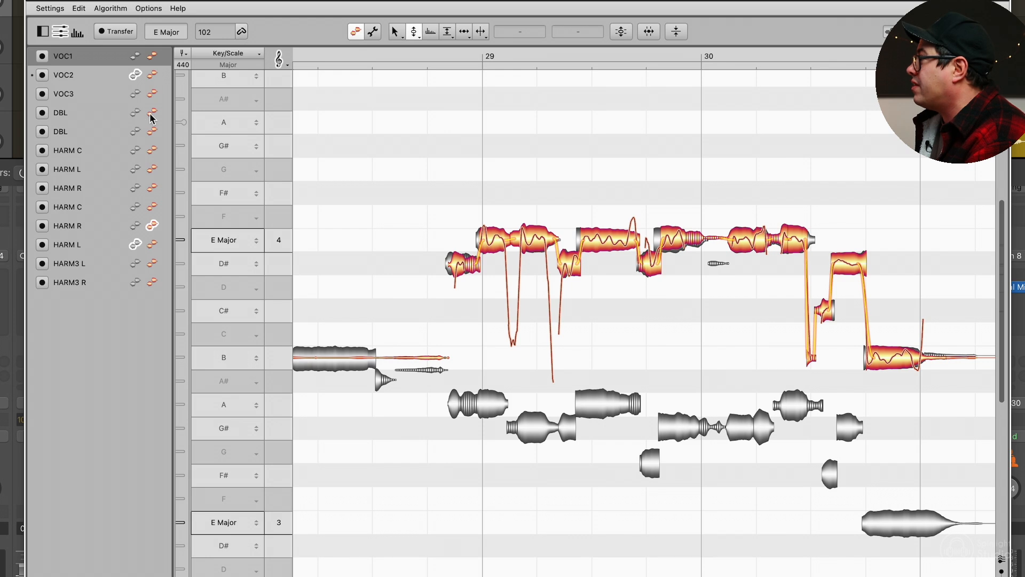
left_click(152, 226)
left_click(136, 244)
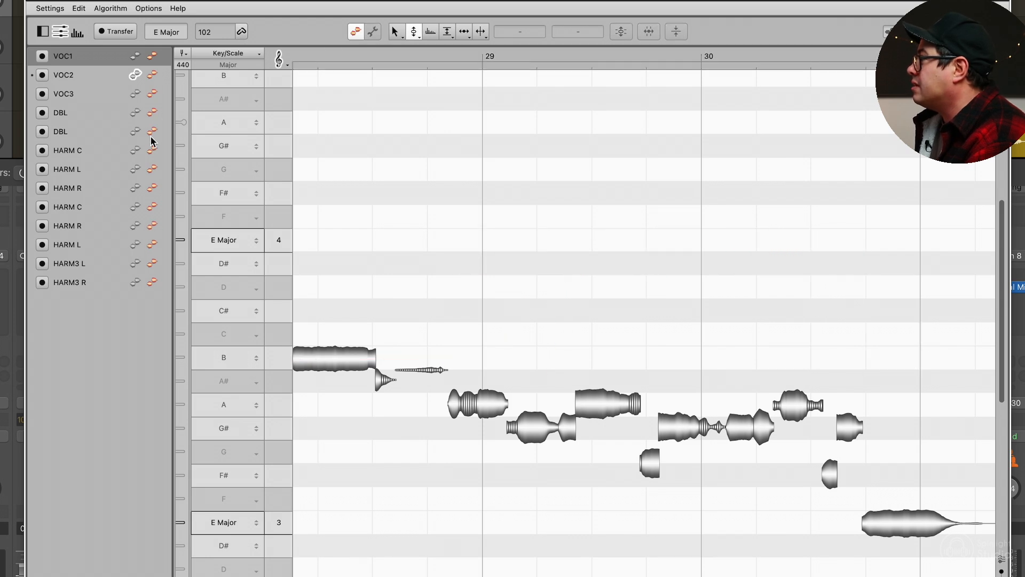
left_click(152, 113)
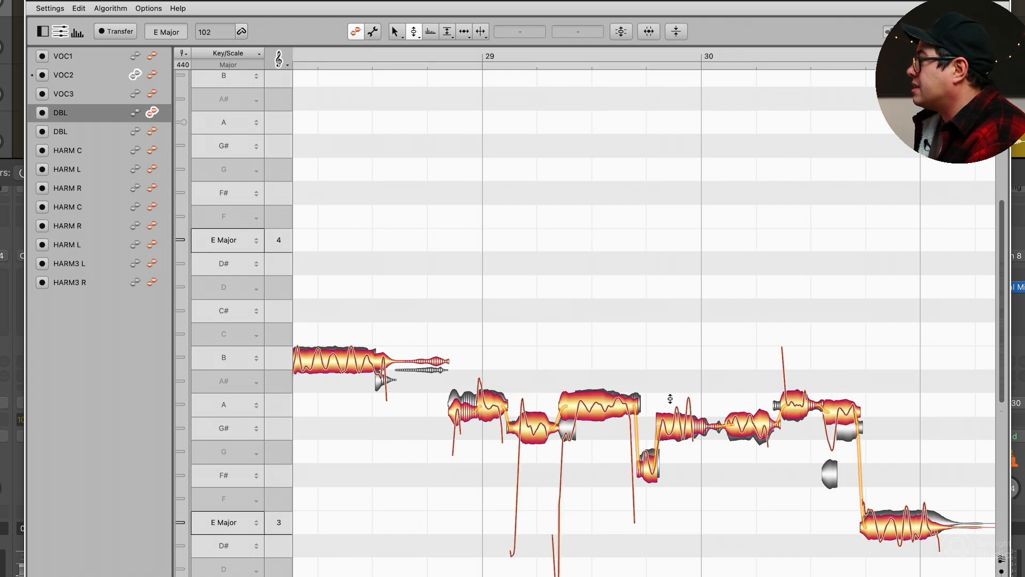
Step: Separate the DBL notes at the start and end of bar 27, in bar 29 and in the second half of bar 30
left_click_drag(755, 358, 607, 326)
scroll(496, 448, "left", 5)
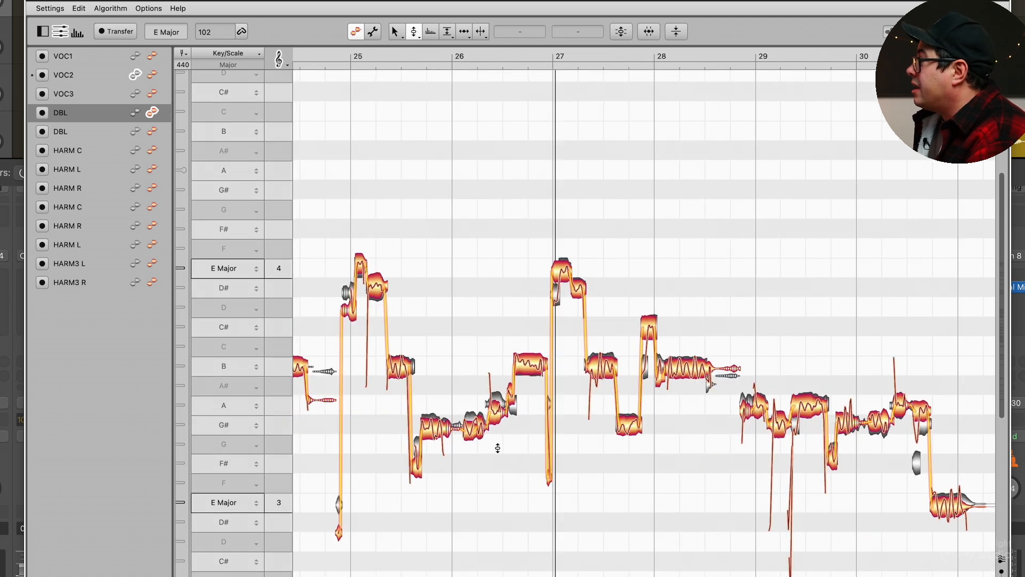
scroll(460, 354, "down", 2)
right_click(621, 186)
left_click(686, 185)
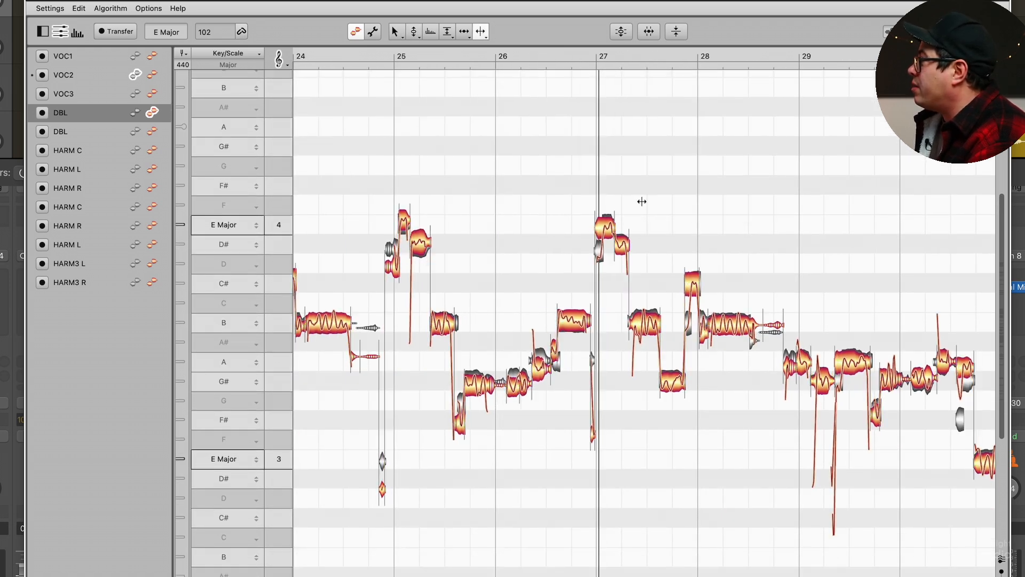
double_click(604, 227)
double_click(693, 285)
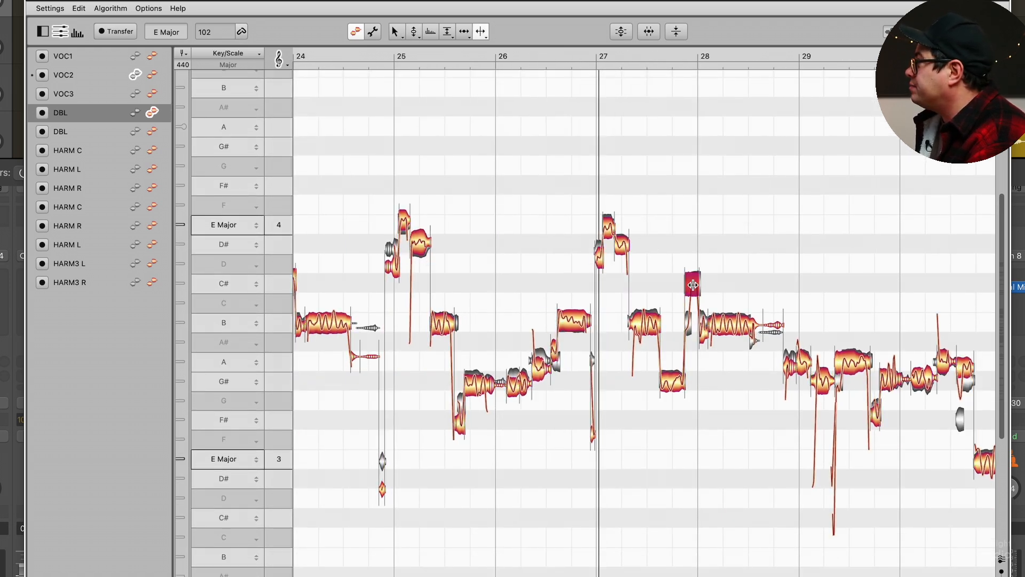
scroll(777, 355, "right", 1)
scroll(776, 355, "right", 3)
double_click(829, 381)
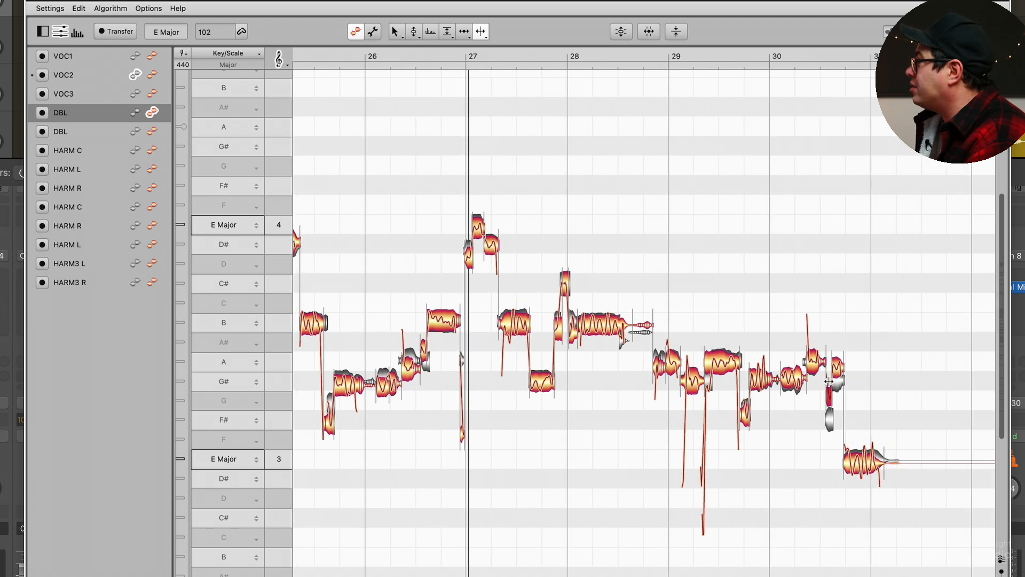
double_click(716, 363)
scroll(715, 364, "left", 10)
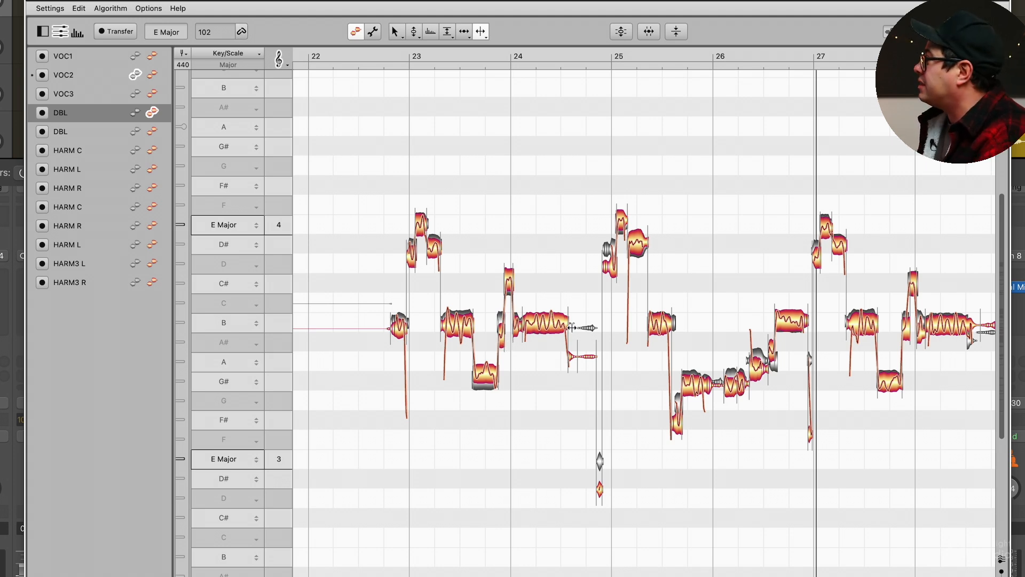
scroll(572, 328, "right", 15)
scroll(617, 421, "right", 15)
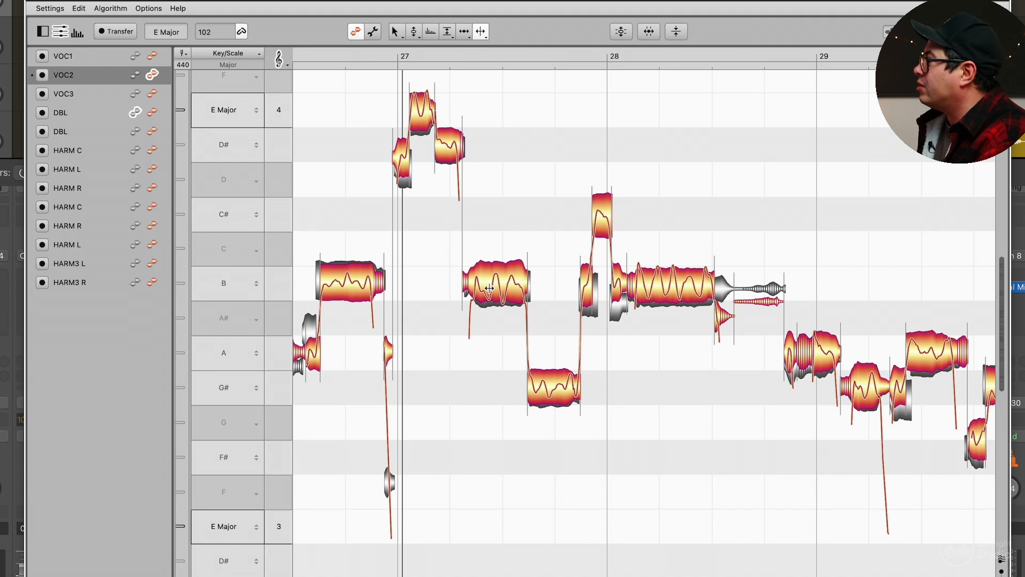
Step: Try lowering the first part of the VOC2 note in early bar 27 to A3 and compare it with DBL
right_click(478, 281)
left_click(449, 260)
left_click_drag(477, 302, 477, 355)
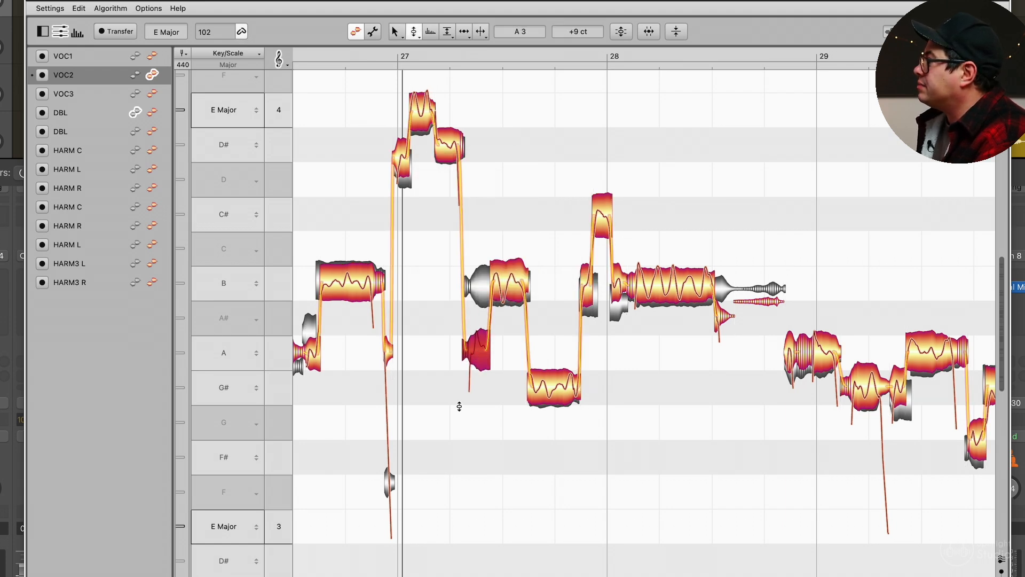
left_click(483, 287)
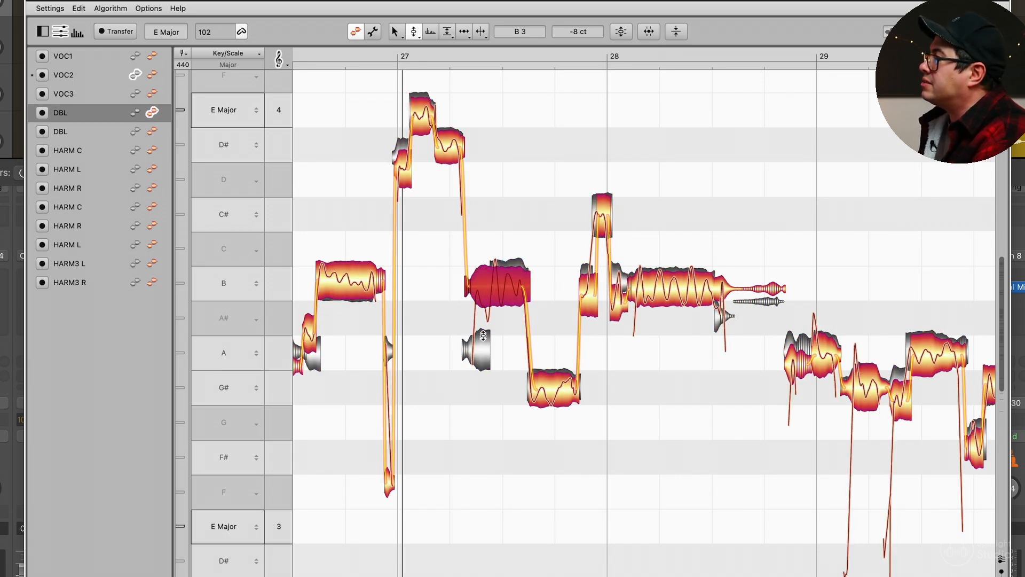
left_click(483, 337)
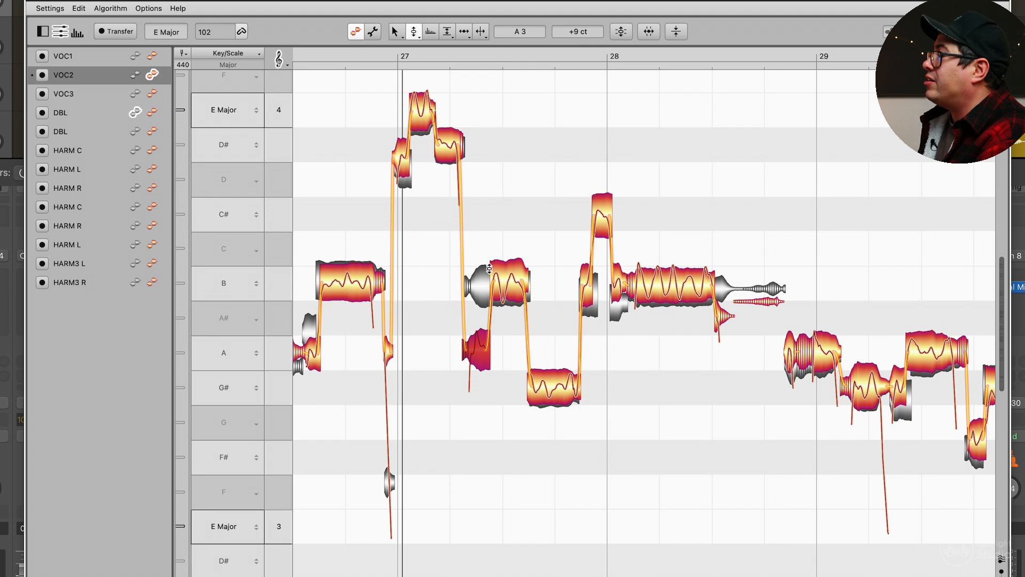
left_click(480, 288)
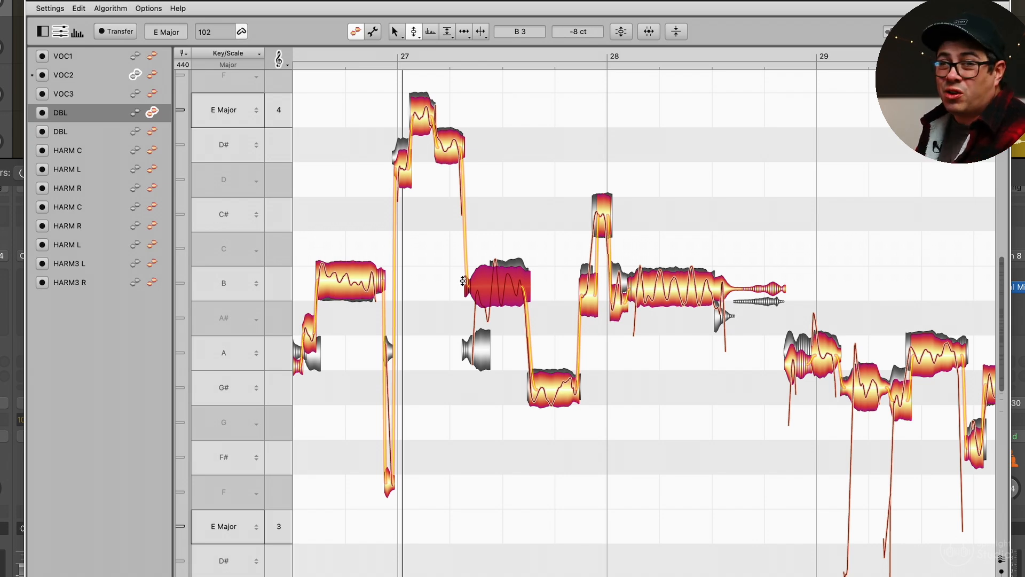
Step: Try separating the first part of the matching DBL note in bar 27 and lowering it to match the VOC2 reference
right_click(463, 260)
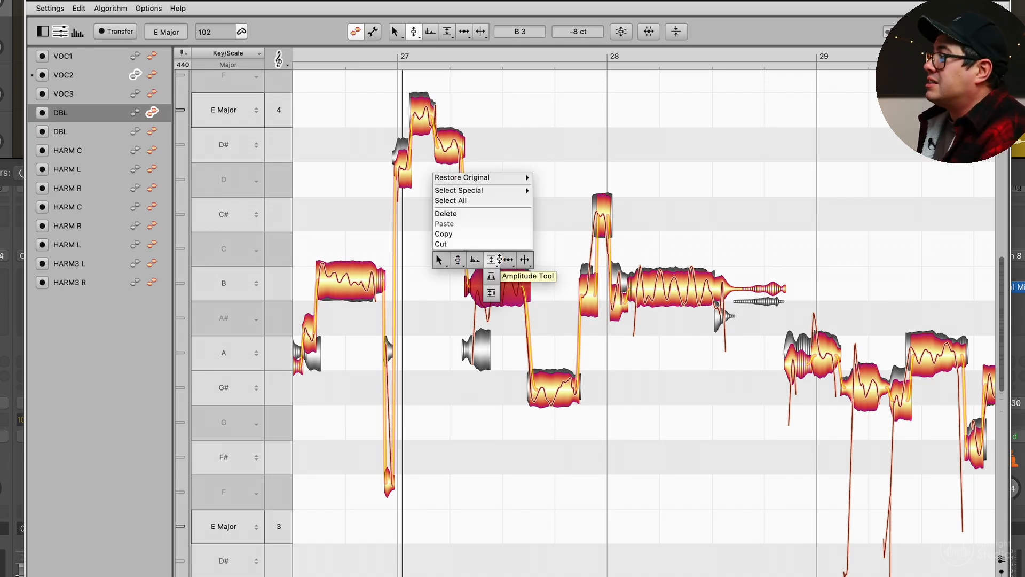
left_click(520, 261)
left_click(490, 289)
right_click(521, 257)
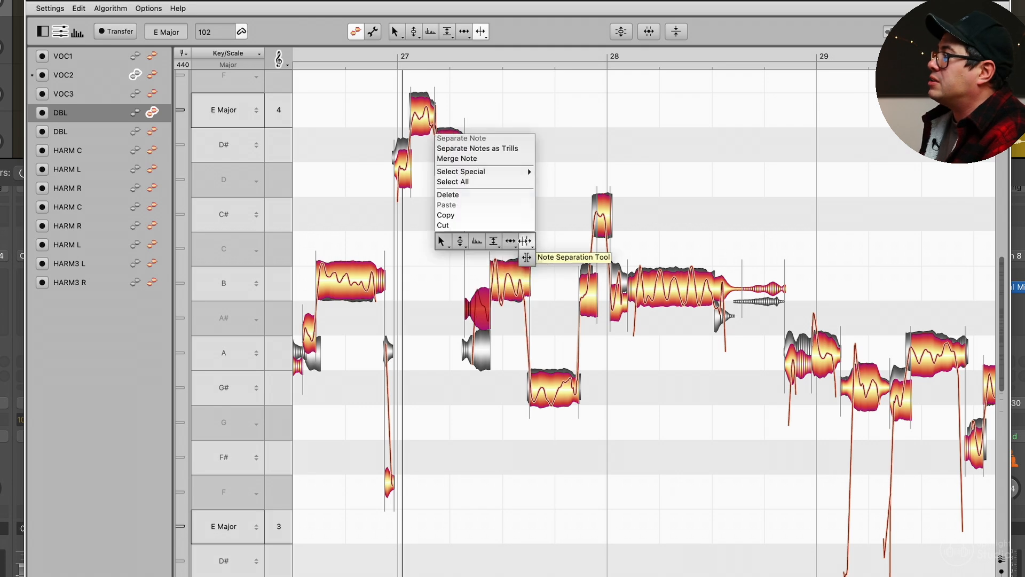
left_click(458, 258)
left_click_drag(478, 291, 482, 354)
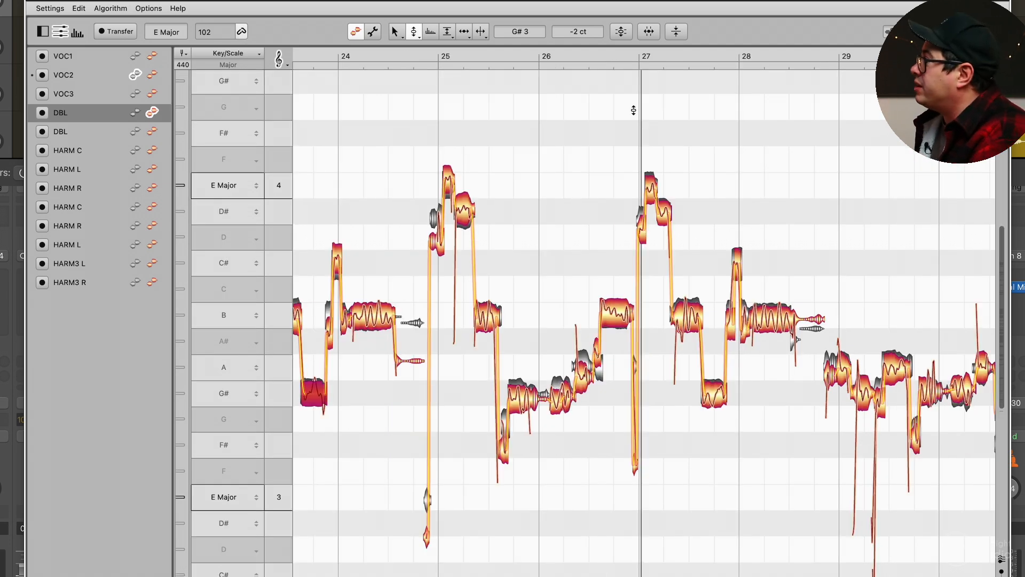
Step: Correct the DBL pitch with the macro at Pitch Center 78 %, Pitch Drift 58 %, snapping to chord scale and including manually edited notes
left_click(633, 110)
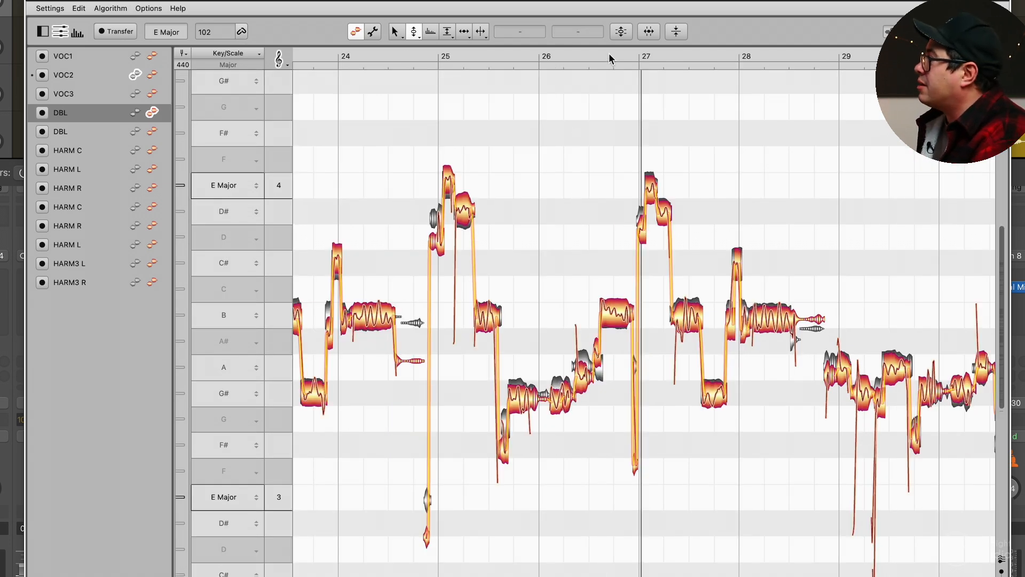
left_click(621, 31)
left_click_drag(571, 15, 683, 16)
left_click_drag(564, 33, 702, 36)
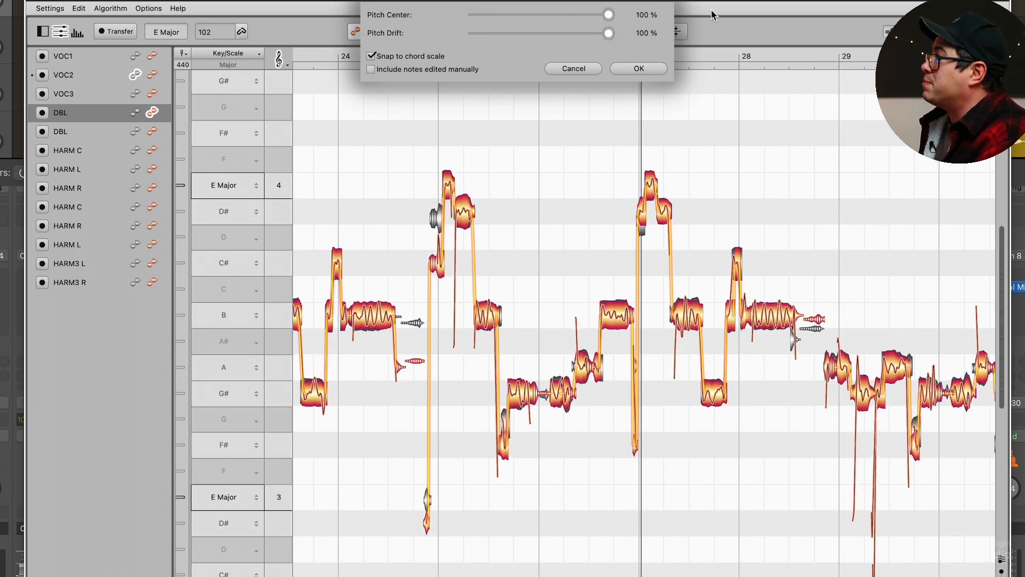
left_click_drag(608, 33, 551, 33)
left_click_drag(608, 15, 579, 15)
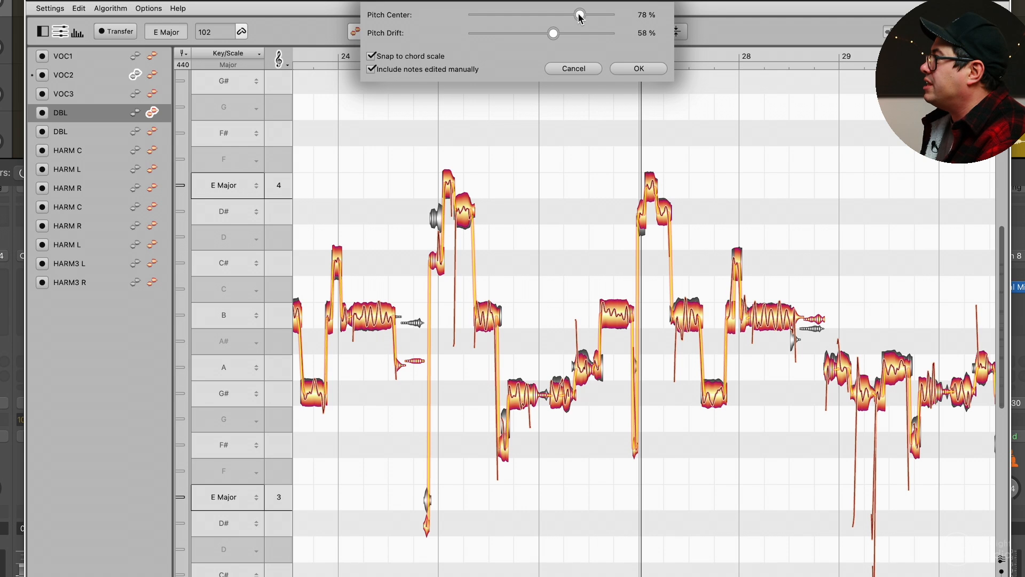
left_click(640, 69)
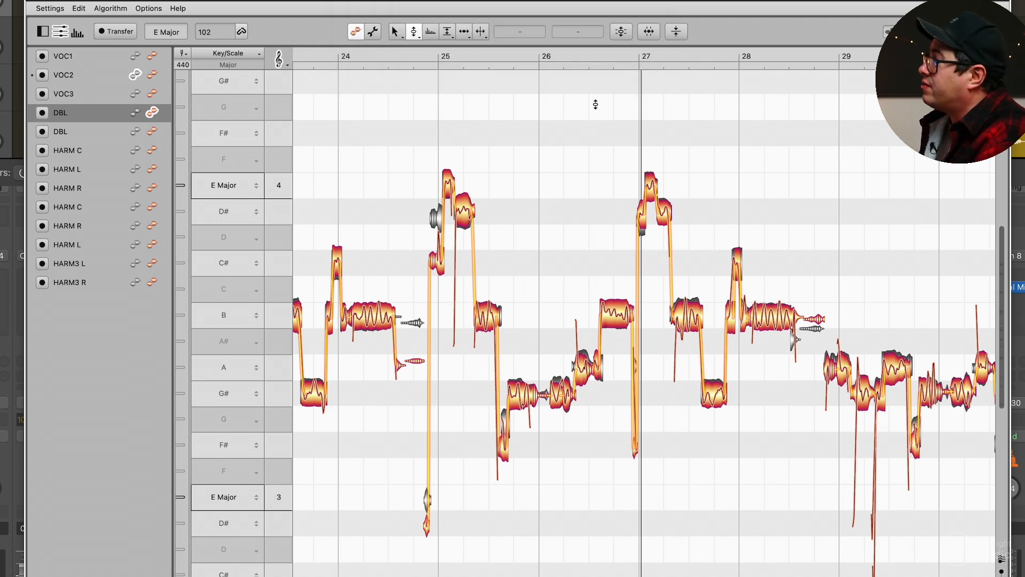
Step: Match DBL to the VOC2 reference, raising the note just before bar 25 to D#4 and lowering the short bar 30 note to F#3
left_click_drag(436, 263, 437, 227)
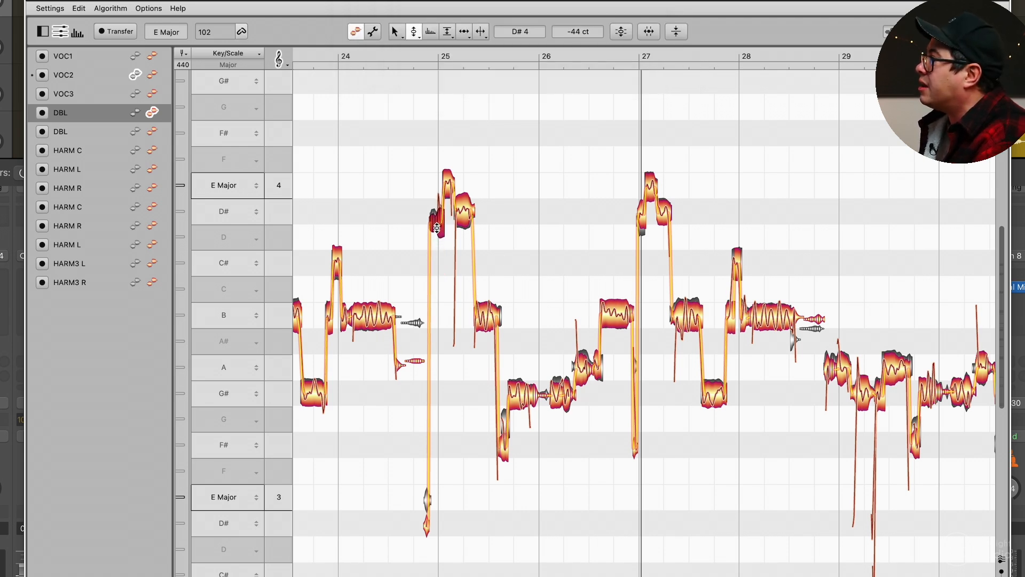
scroll(437, 228, "right", 10)
left_click_drag(635, 364, 630, 443)
scroll(607, 430, "right", 6)
scroll(607, 430, "right", 4)
scroll(641, 396, "left", 10)
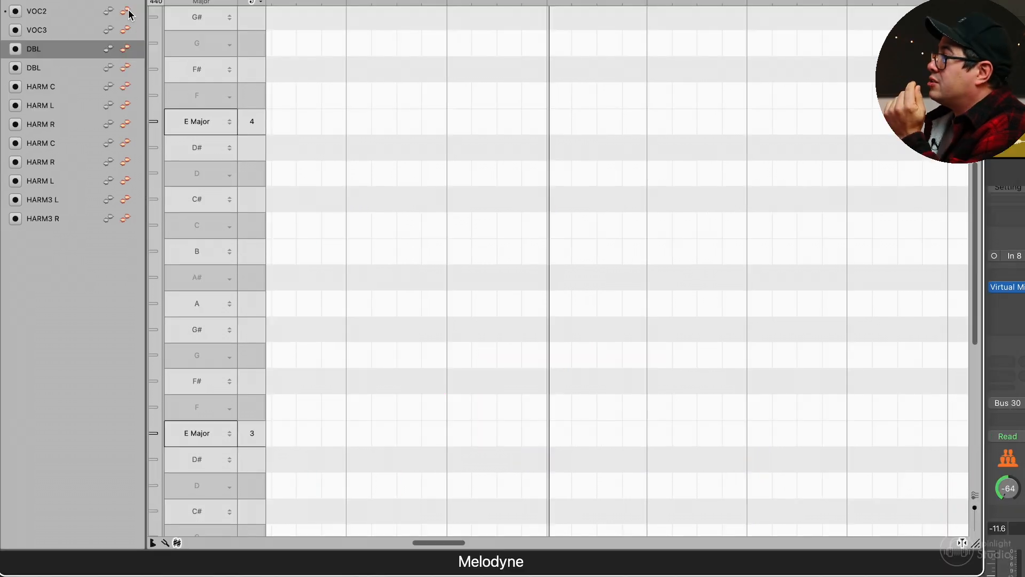
Step: Show VOC2 for editing with DBL, HARM L and HARM R displayed as reference tracks
left_click(151, 76)
left_click(108, 48)
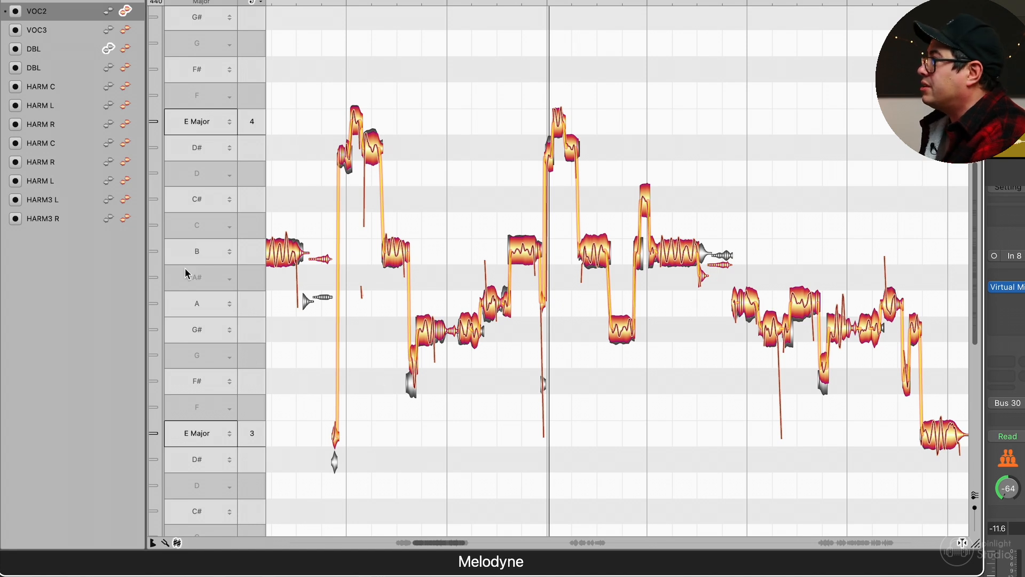
left_click(108, 181)
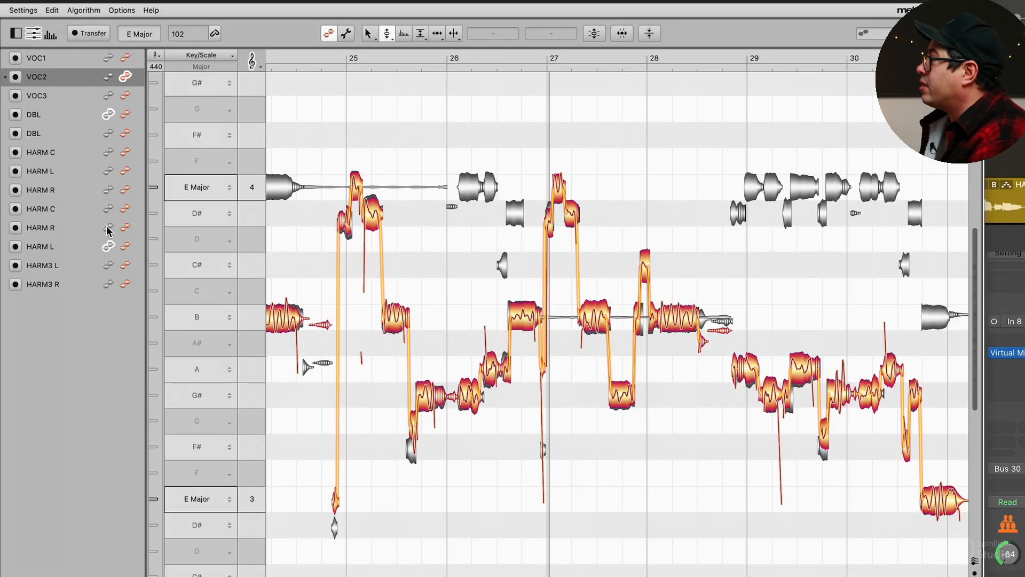
left_click(108, 161)
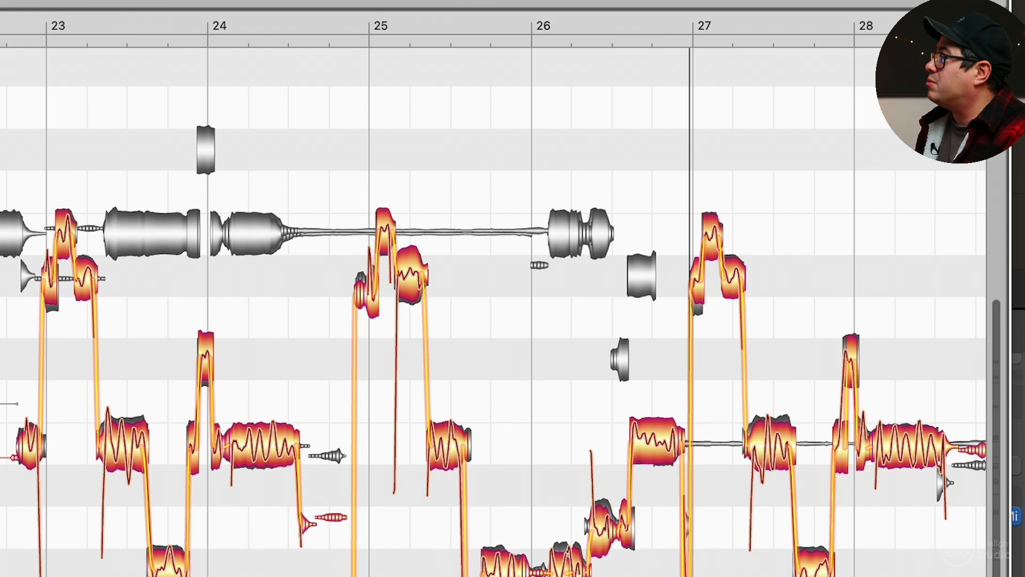
Step: Select the short notes around bar 25 and examine the Restore Original options, including those for pitch
left_click_drag(429, 158, 358, 302)
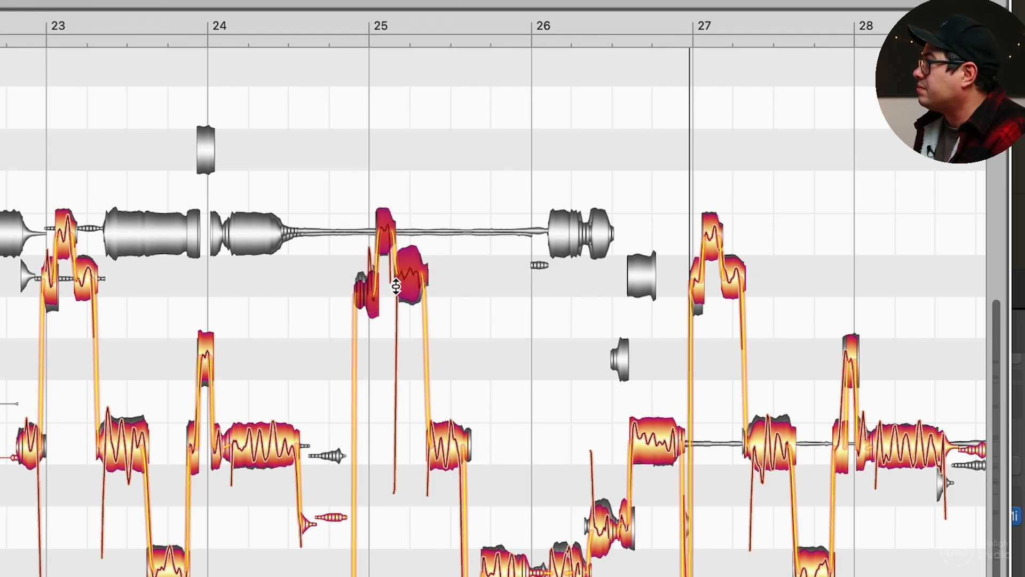
right_click(407, 281)
mouse_move(435, 146)
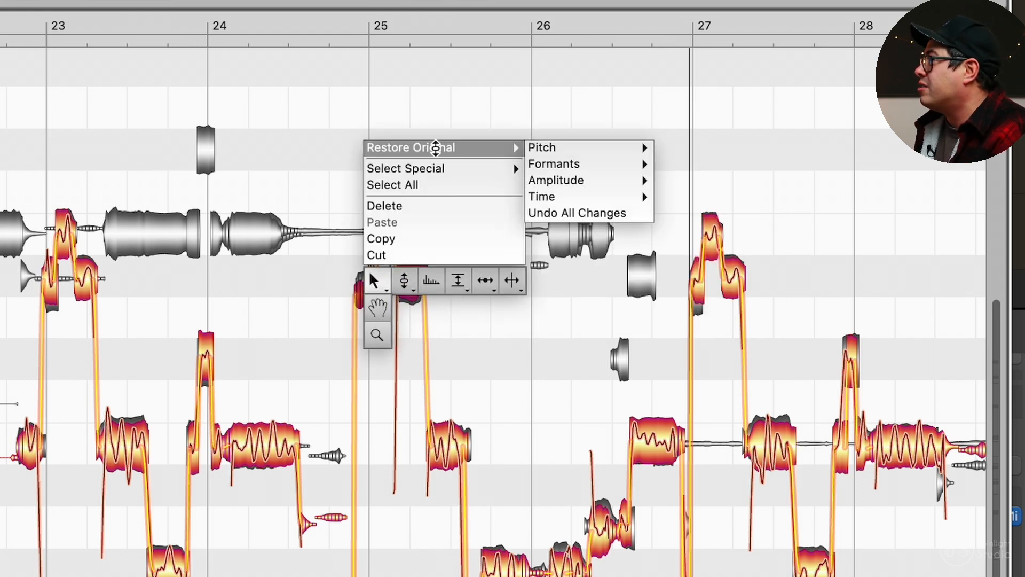
mouse_move(584, 145)
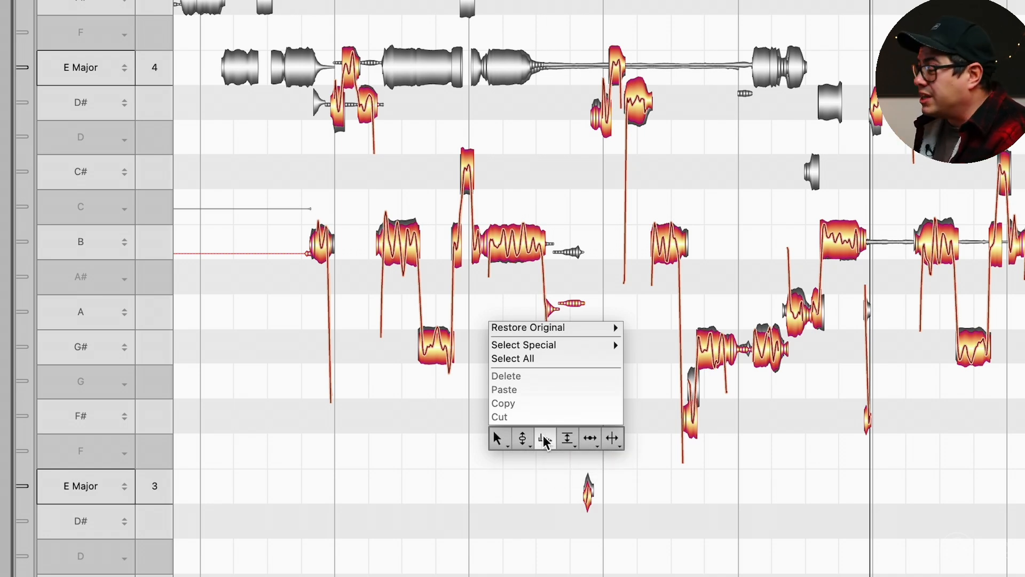
Step: Extend the held E4 harmony note in bar 24 with the Time Tool to match the VOC2 note ending, checking both harmony sides
mouse_move(568, 441)
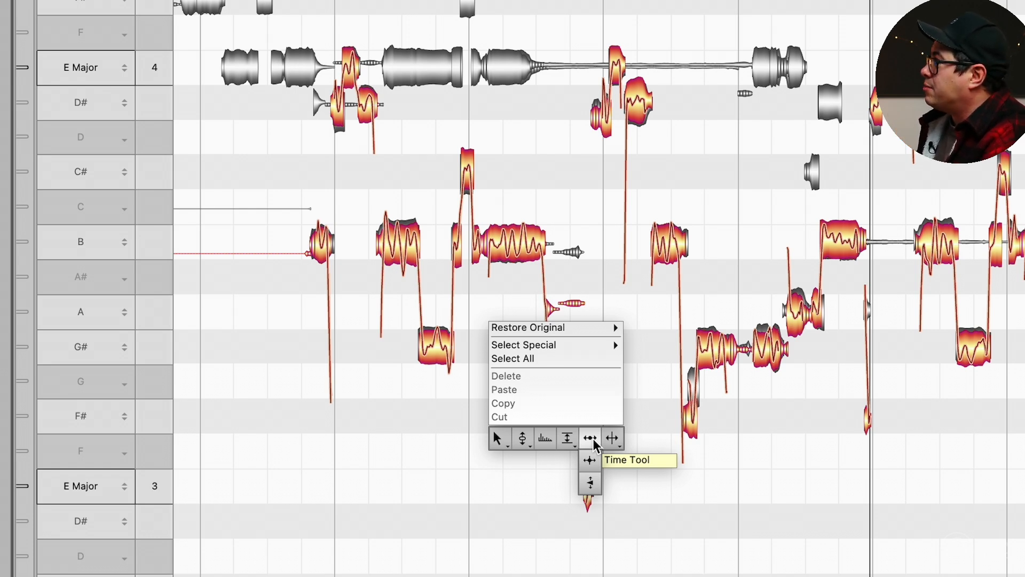
left_click(592, 440)
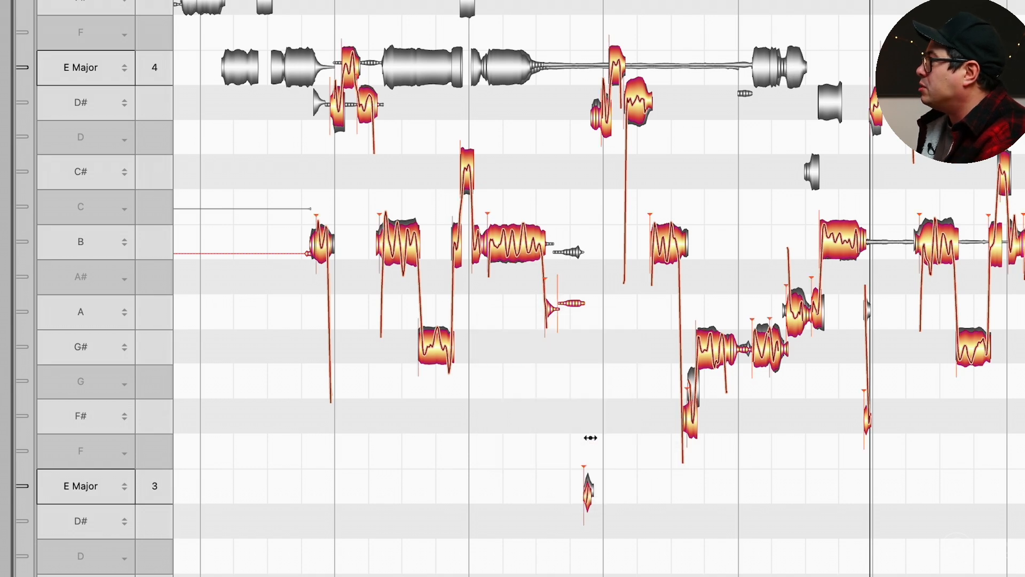
scroll(529, 159, "up", 5)
double_click(550, 86)
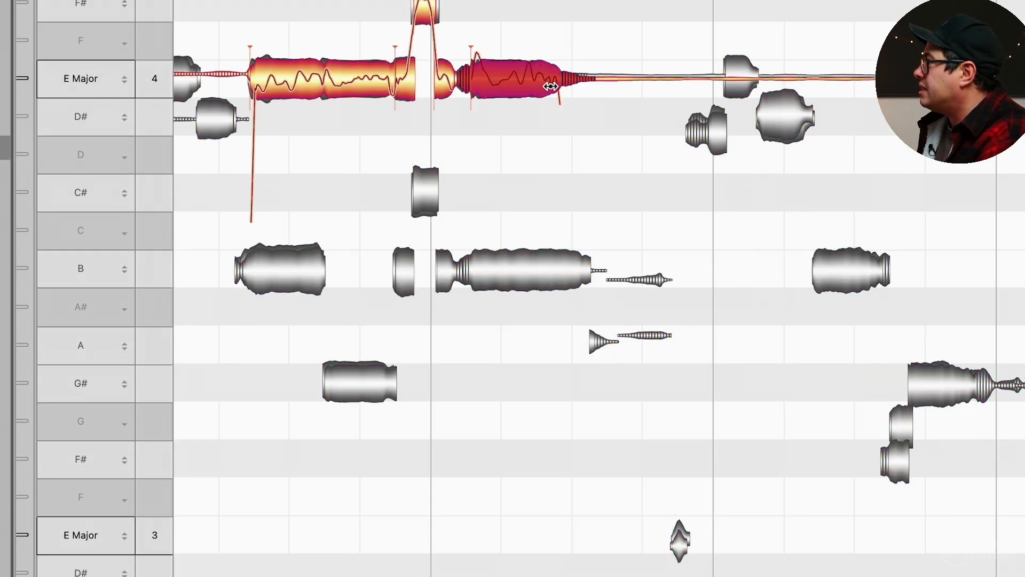
double_click(564, 260)
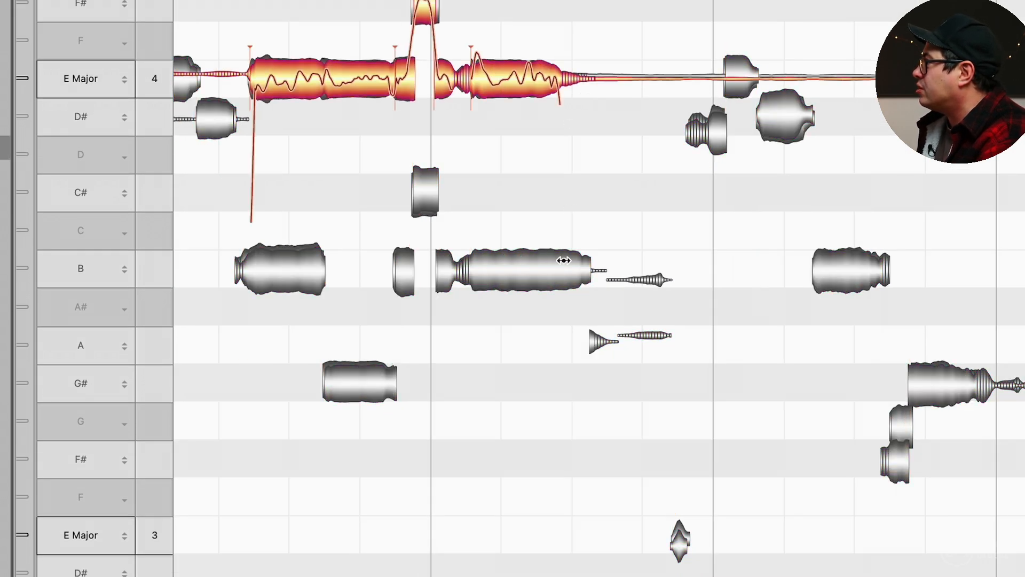
double_click(547, 82)
mouse_move(582, 77)
left_mouse_down()
mouse_move(603, 77)
mouse_move(564, 78)
mouse_move(632, 77)
mouse_move(586, 77)
left_mouse_up()
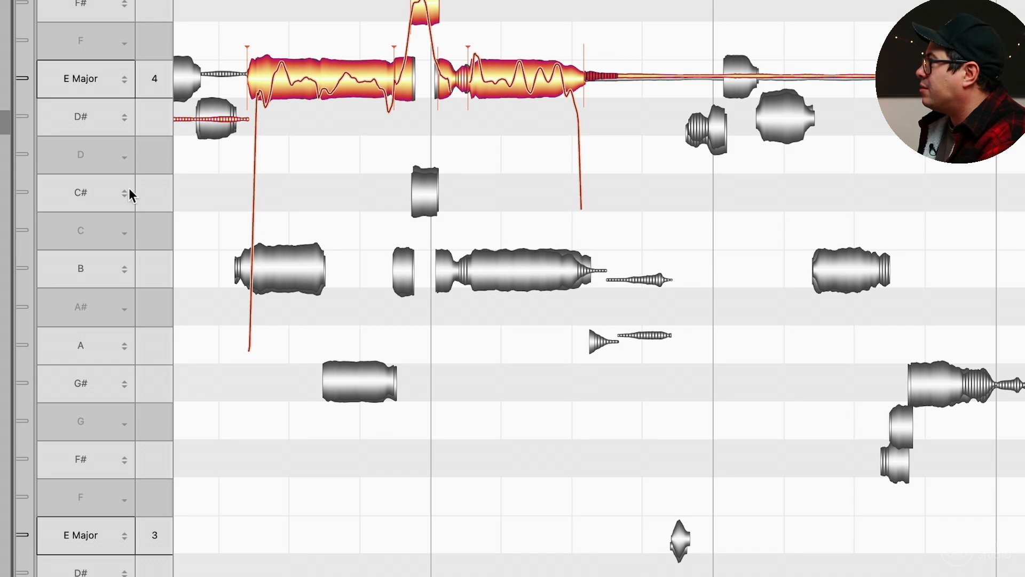
left_click(4, 147)
left_click_drag(616, 82, 641, 80)
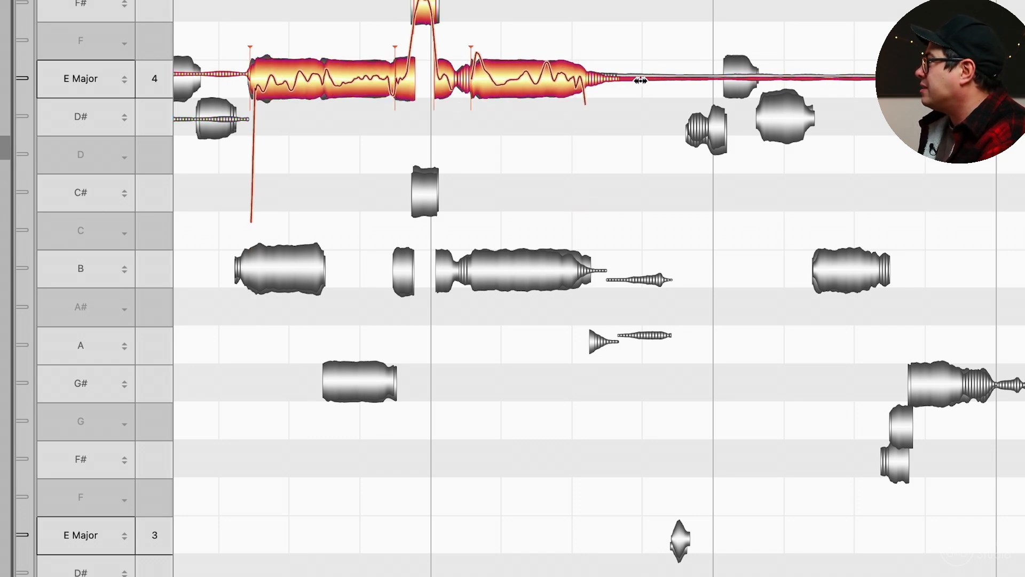